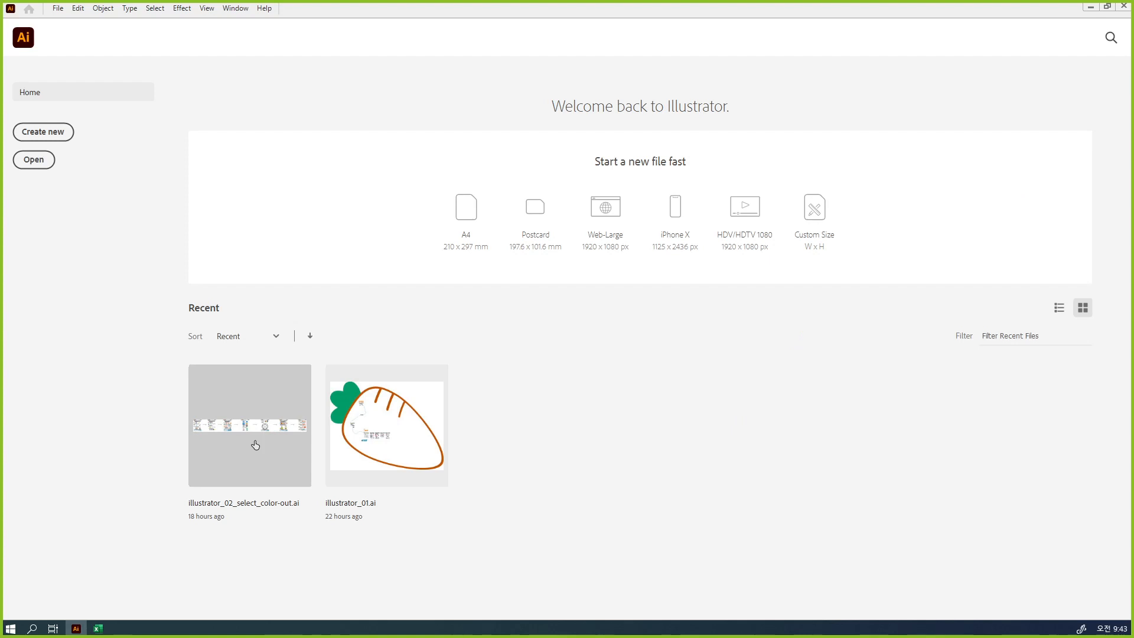
# Open illustrator_02_select_color-out.ai and place a copy of the mitten pieces in the empty canvas beside the last artboard
pyautogui.click(255, 445)
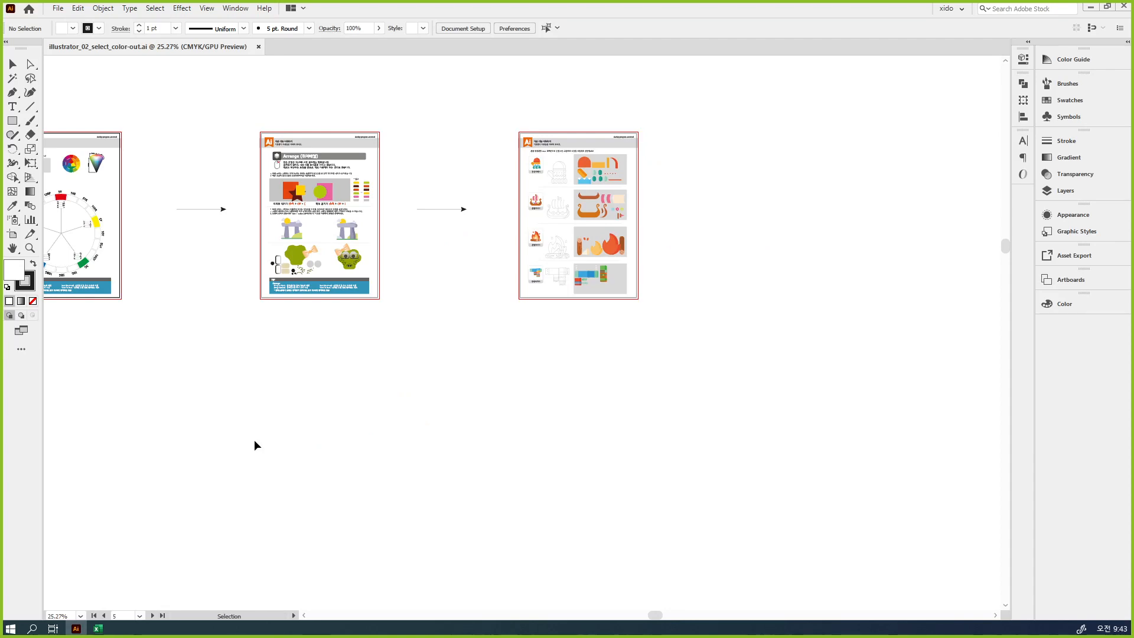
pyautogui.press('z')
pyautogui.moveTo(508, 147); pyautogui.dragTo(669, 291)
pyautogui.press('v')
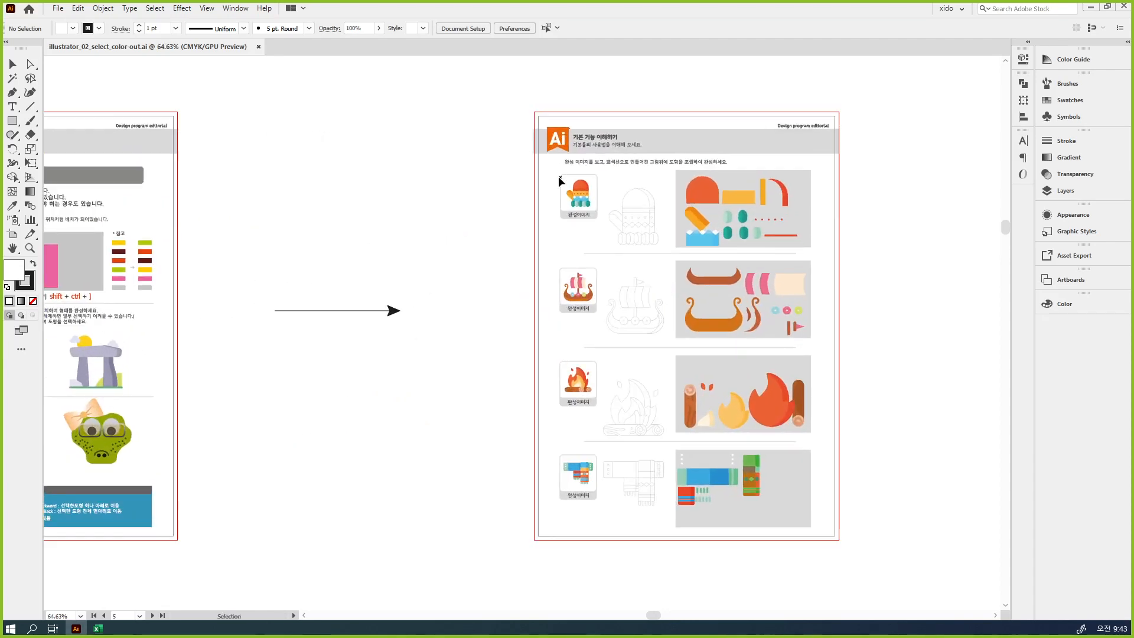
pyautogui.moveTo(659, 169); pyautogui.dragTo(823, 250)
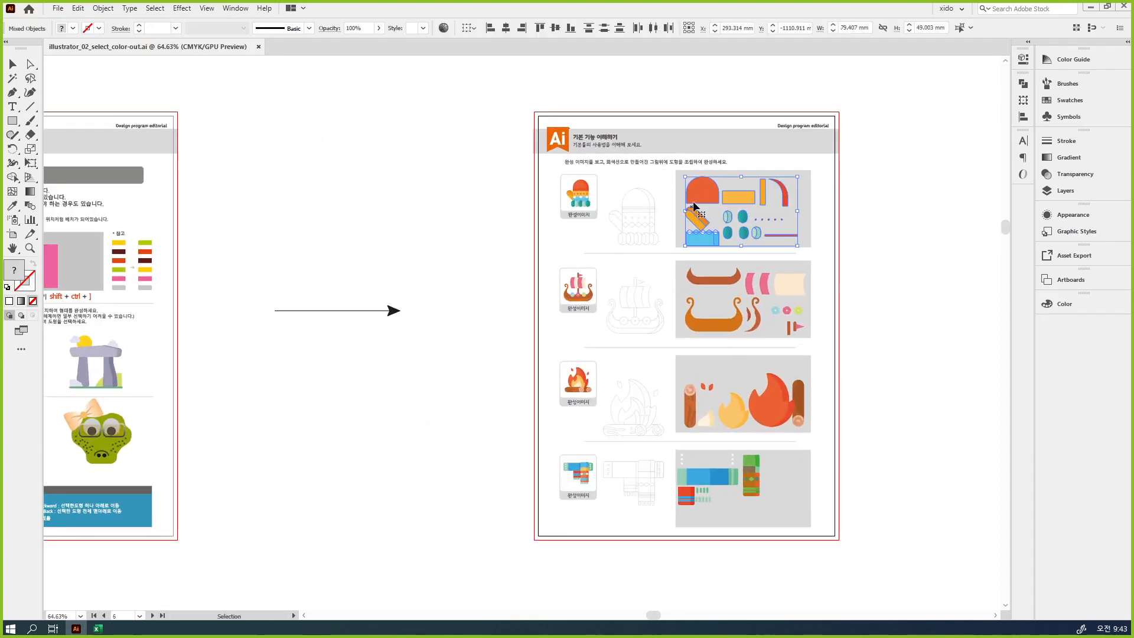
pyautogui.moveTo(695, 205); pyautogui.dragTo(948, 206)
pyautogui.press('space')
pyautogui.moveTo(907, 346); pyautogui.dragTo(403, 373)
# Select the copied orange dome, vertical bar and slanted orange piece together, leaving the yellow rectangle out of the selection
pyautogui.hotkey('ctrl', 'space')
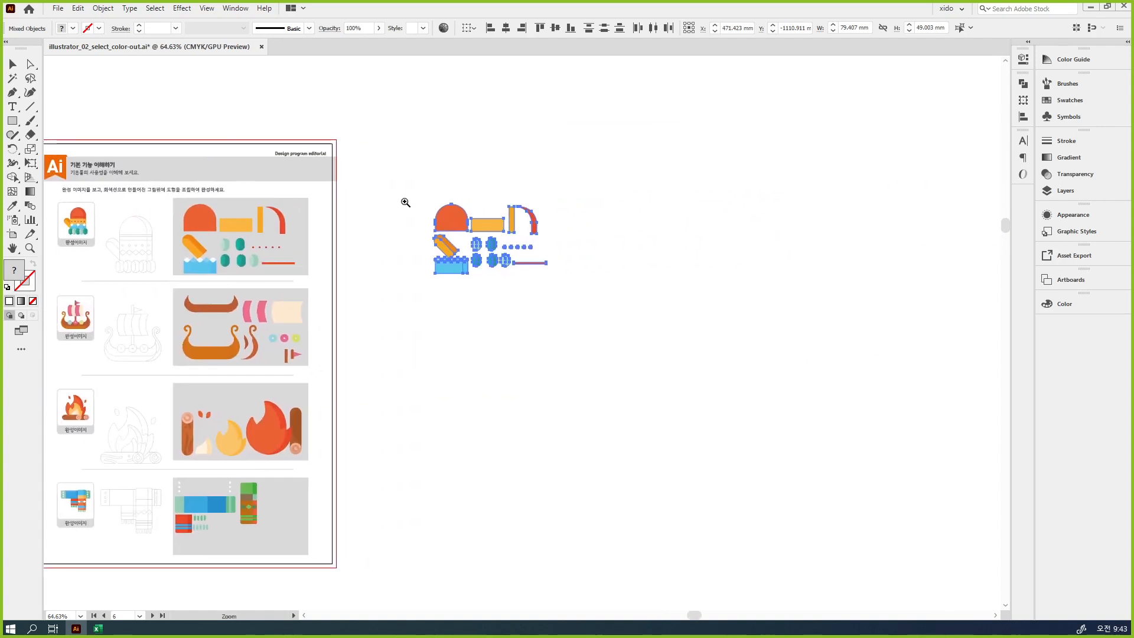
pyautogui.moveTo(405, 202); pyautogui.dragTo(641, 327)
pyautogui.press('space')
pyautogui.moveTo(841, 444); pyautogui.dragTo(586, 363)
pyautogui.click(703, 400)
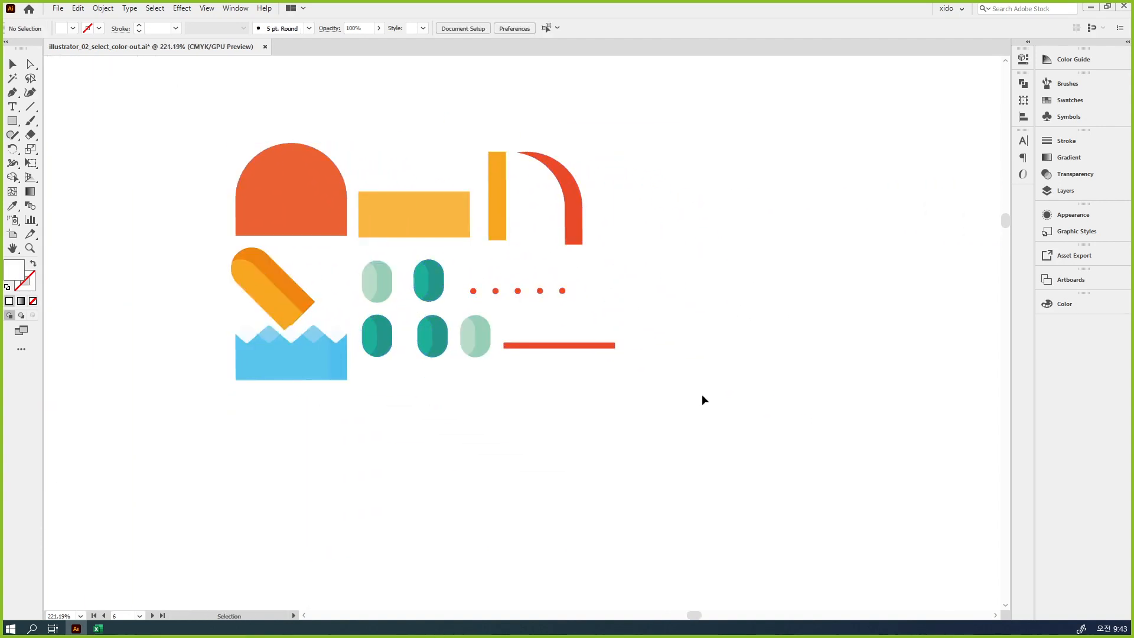
pyautogui.click(319, 206)
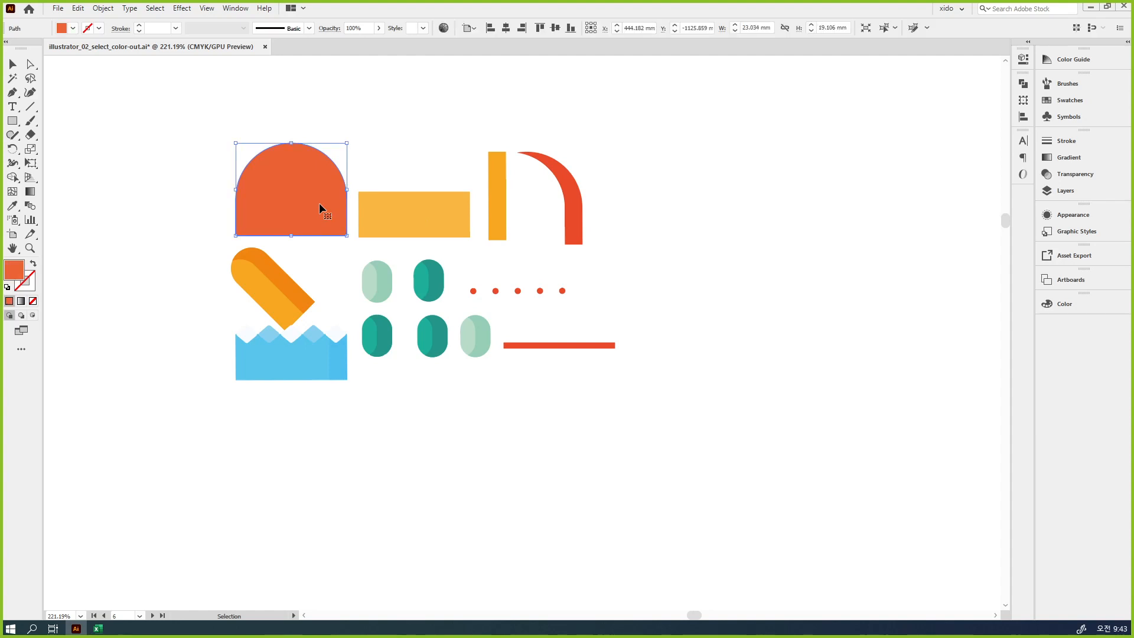
pyautogui.keyDown('shift'); pyautogui.click(399, 218); pyautogui.keyUp('shift')
pyautogui.keyDown('shift'); pyautogui.click(505, 195); pyautogui.keyUp('shift')
pyautogui.keyDown('shift'); pyautogui.click(467, 202); pyautogui.keyUp('shift')
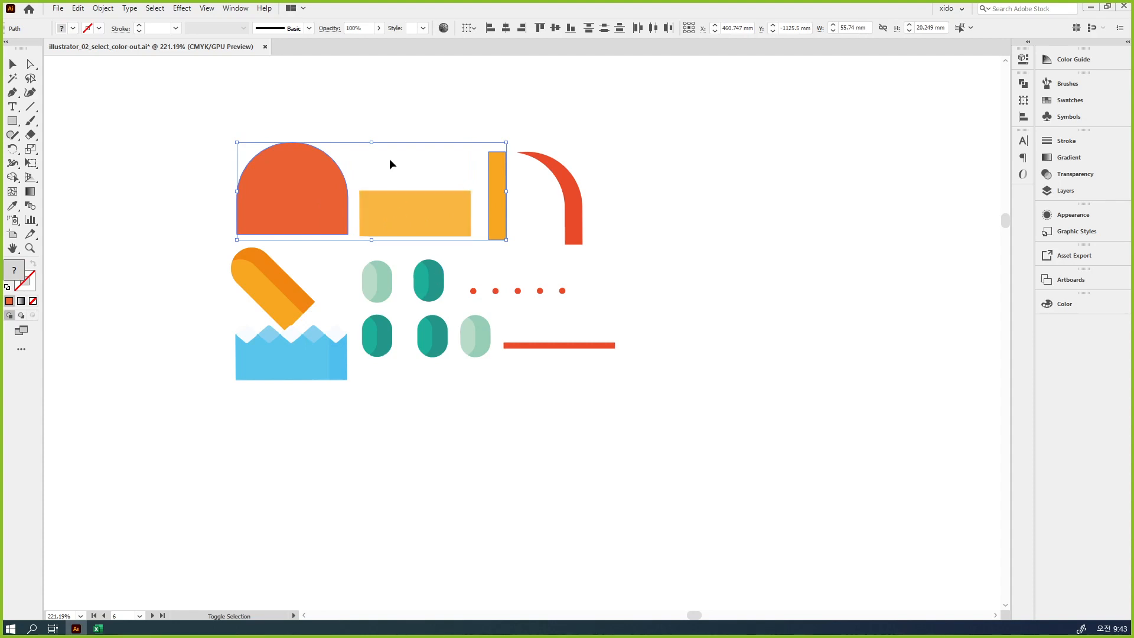
pyautogui.moveTo(216, 100); pyautogui.dragTo(295, 125)
pyautogui.moveTo(234, 282); pyautogui.dragTo(234, 281)
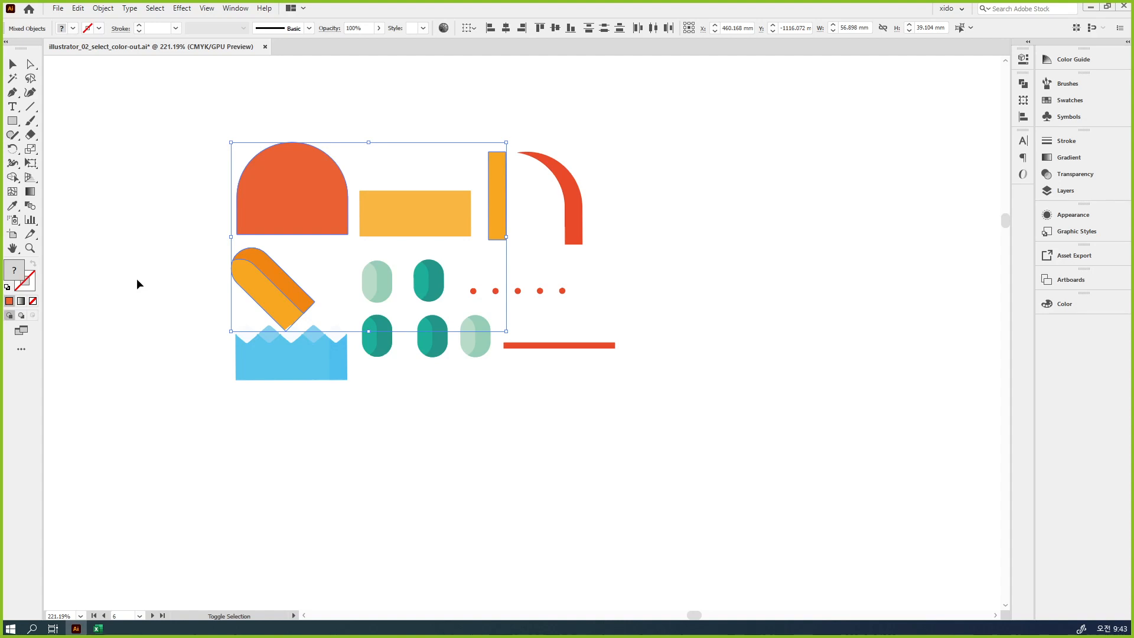
# Invert the selection across all the copied mitten pieces
pyautogui.moveTo(139, 87); pyautogui.dragTo(758, 496)
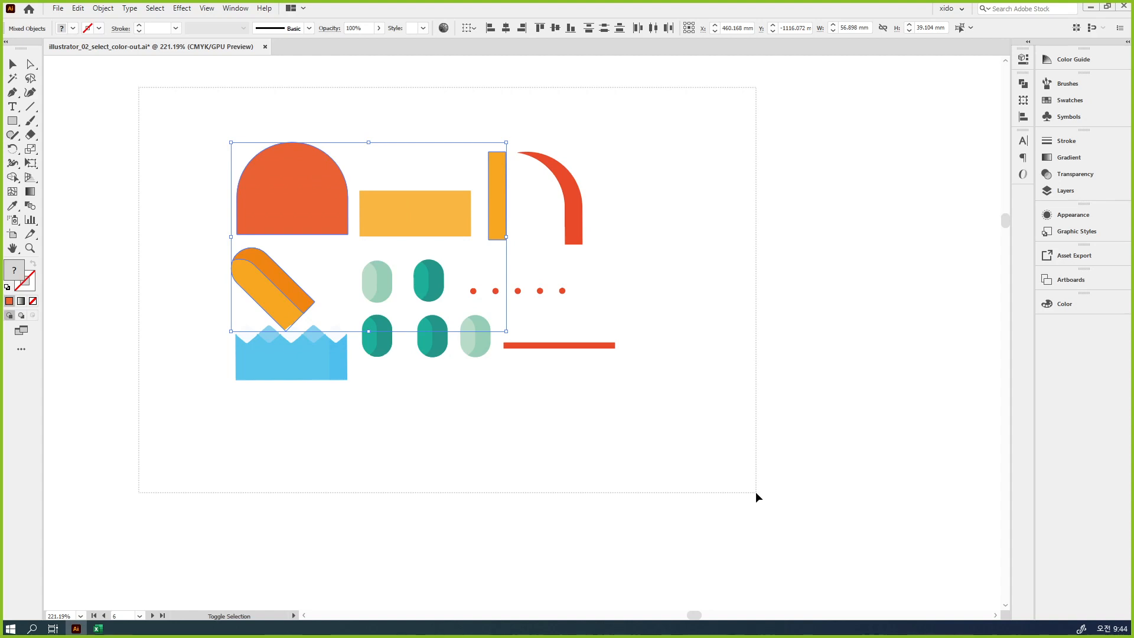
pyautogui.moveTo(756, 493); pyautogui.dragTo(756, 494)
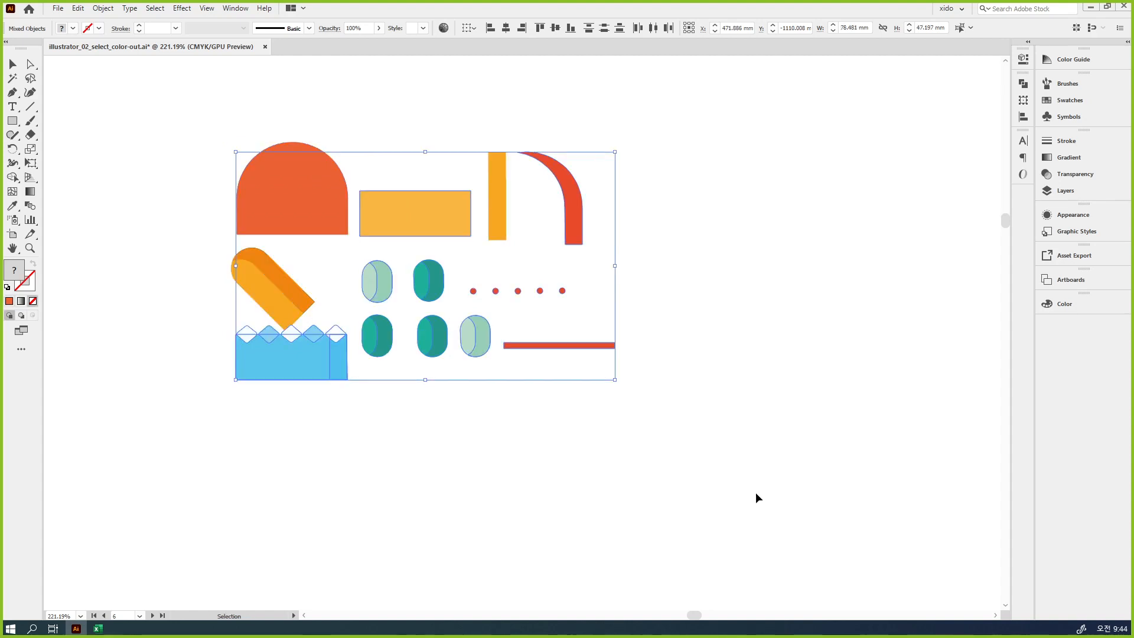
pyautogui.press('space')
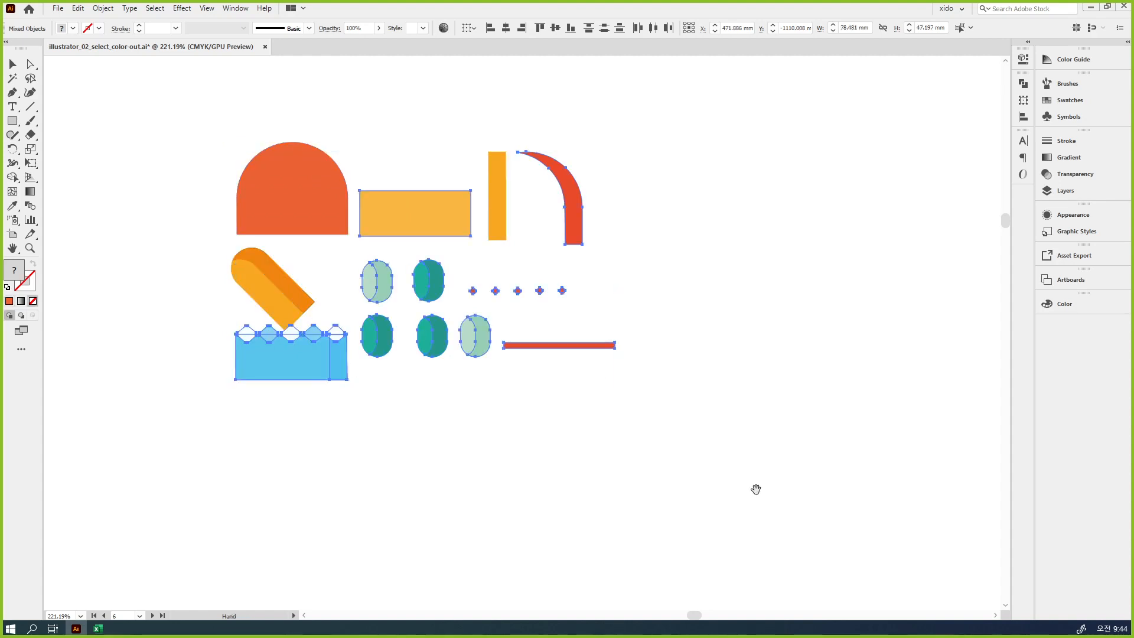
pyautogui.press('a')
pyautogui.press('v')
# Add the dome and vertical bar to the selection, remove the yellow rectangle from it, and lock the selected pieces
pyautogui.keyDown('shift'); pyautogui.click(288, 293); pyautogui.keyUp('shift')
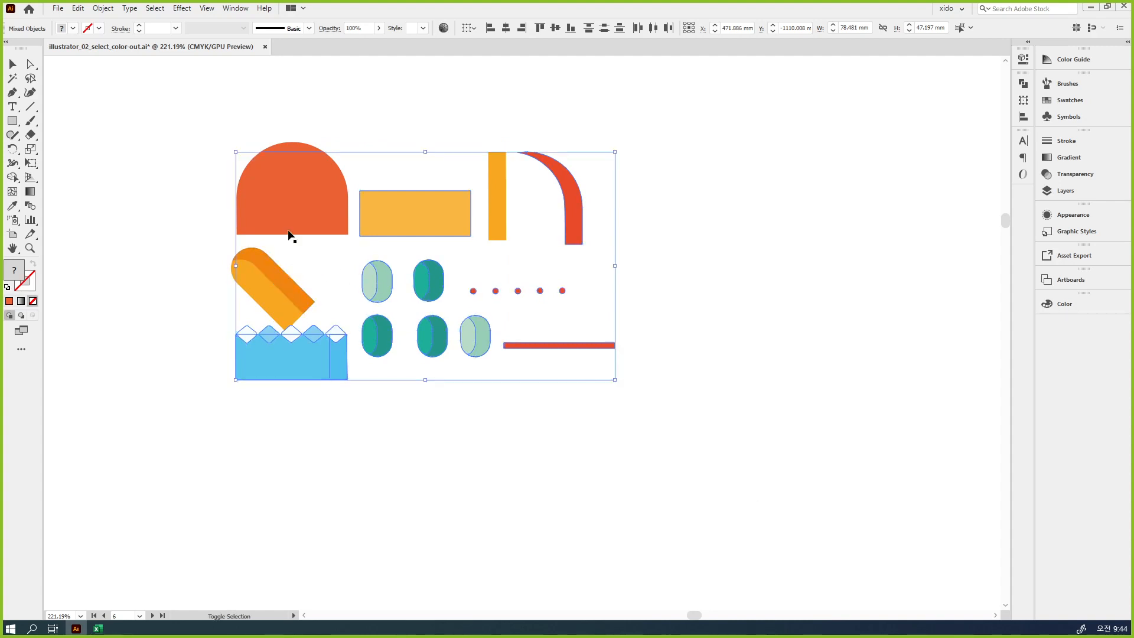
pyautogui.keyDown('shift'); pyautogui.click(289, 227); pyautogui.keyUp('shift')
pyautogui.keyDown('shift'); pyautogui.click(414, 224); pyautogui.keyUp('shift')
pyautogui.keyDown('shift'); pyautogui.click(497, 227); pyautogui.keyUp('shift')
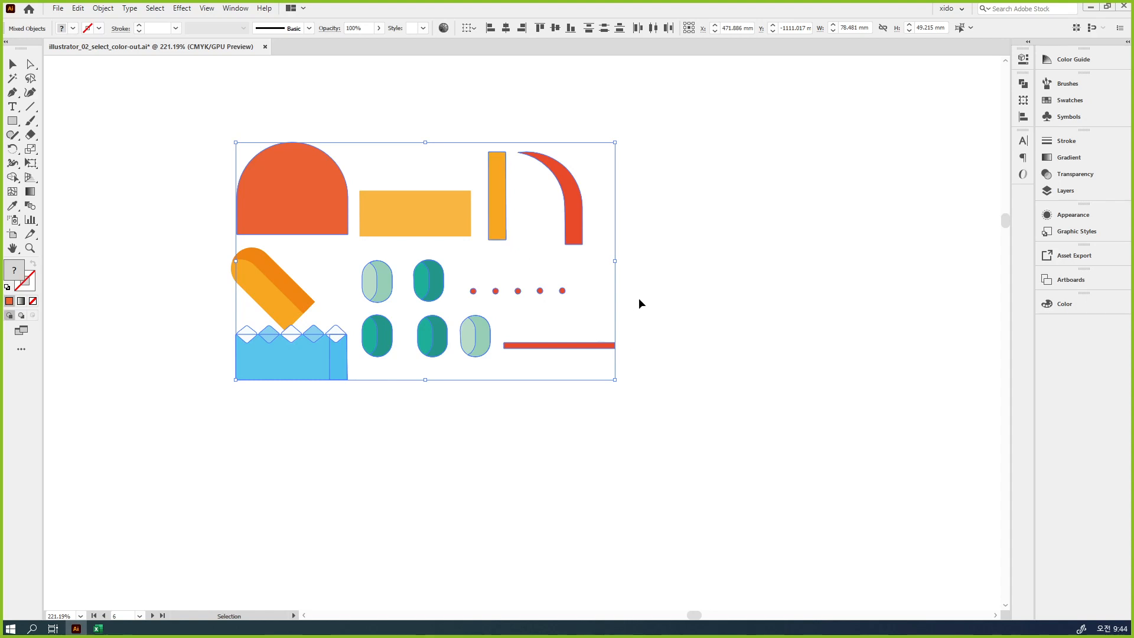
pyautogui.click(102, 8)
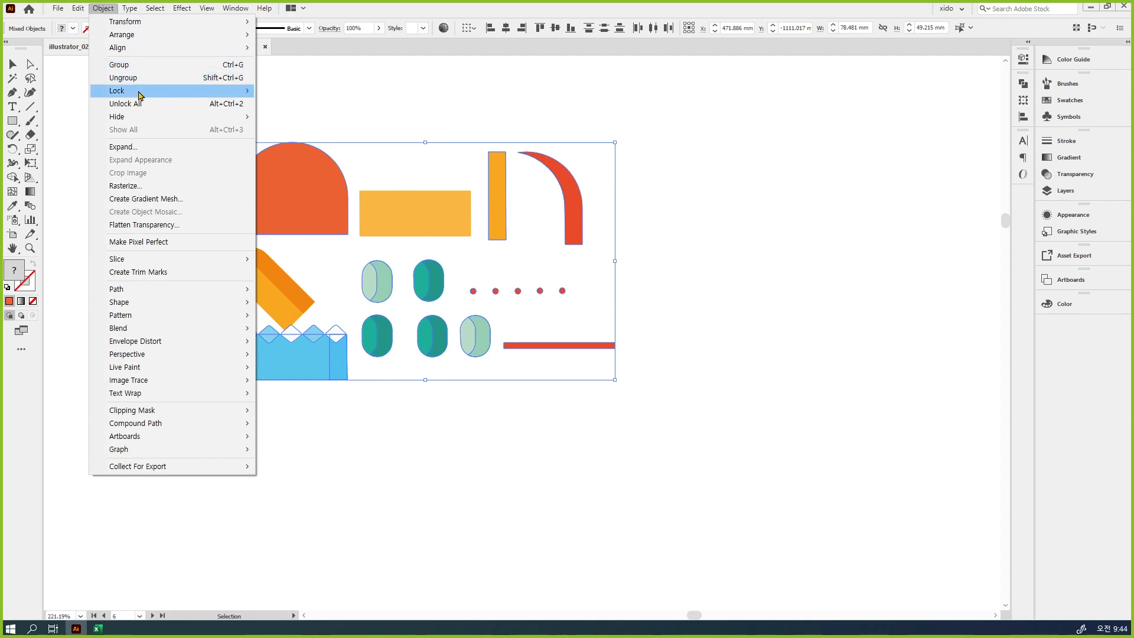
pyautogui.moveTo(134, 92)
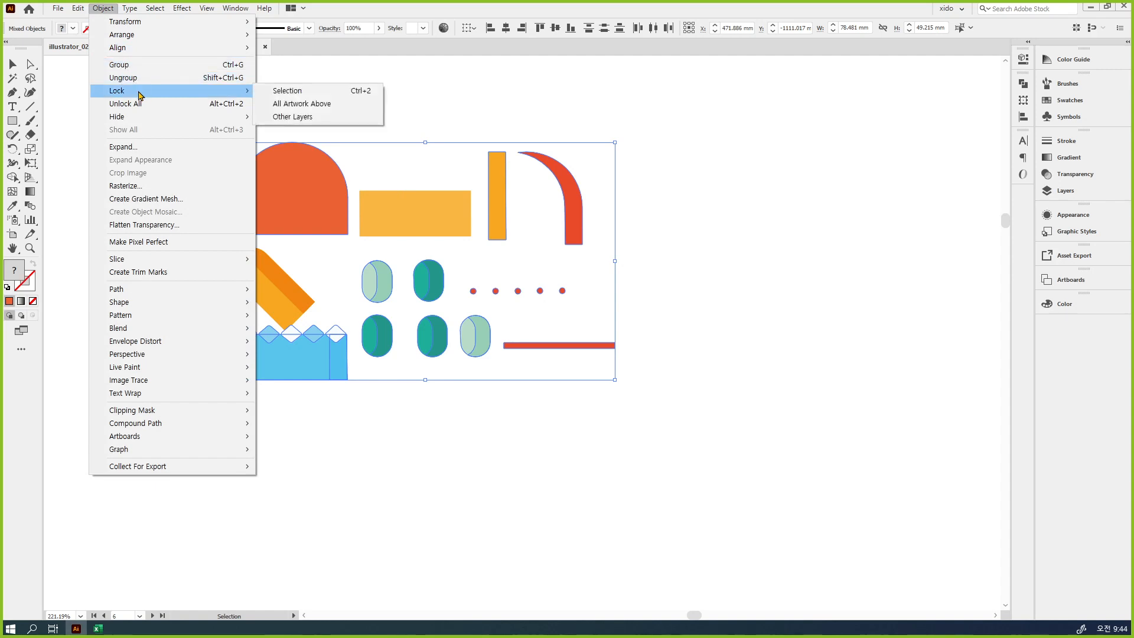
pyautogui.click(300, 93)
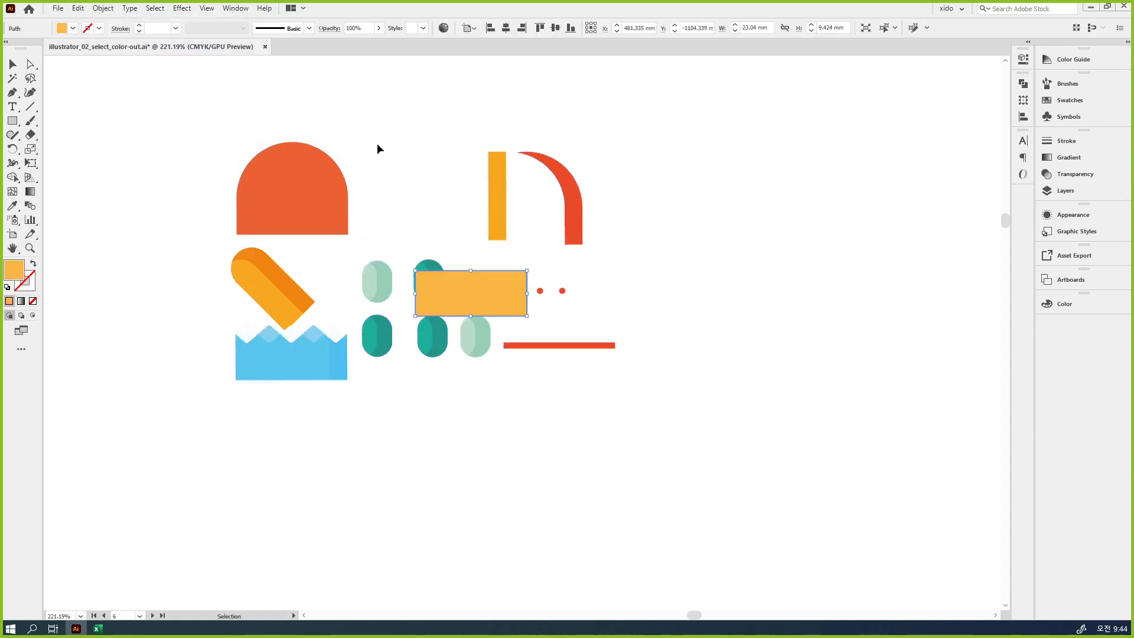
# Undo the yellow rectangle's move and test selecting the rectangle and the locked red curved piece
pyautogui.hotkey('ctrl', 'z')
pyautogui.click(395, 124)
pyautogui.click(406, 211)
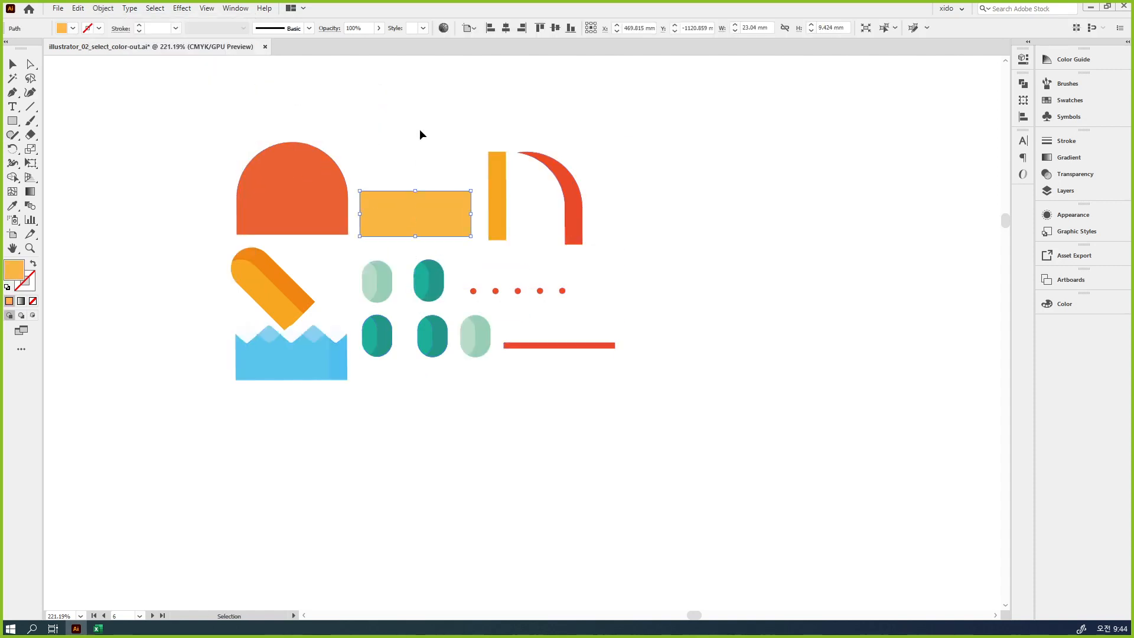
pyautogui.click(573, 190)
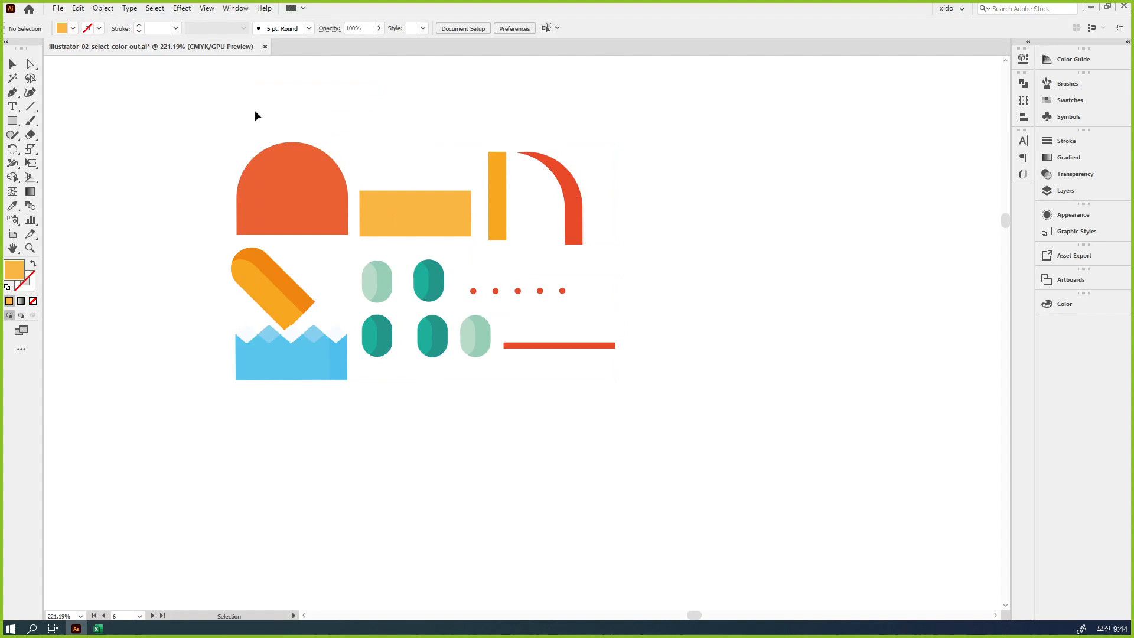
# Select the unlocked yellow rectangle and slanted orange piece within the artwork and hide them
pyautogui.moveTo(172, 84); pyautogui.dragTo(577, 358)
pyautogui.moveTo(172, 94); pyautogui.dragTo(732, 427)
pyautogui.click(101, 9)
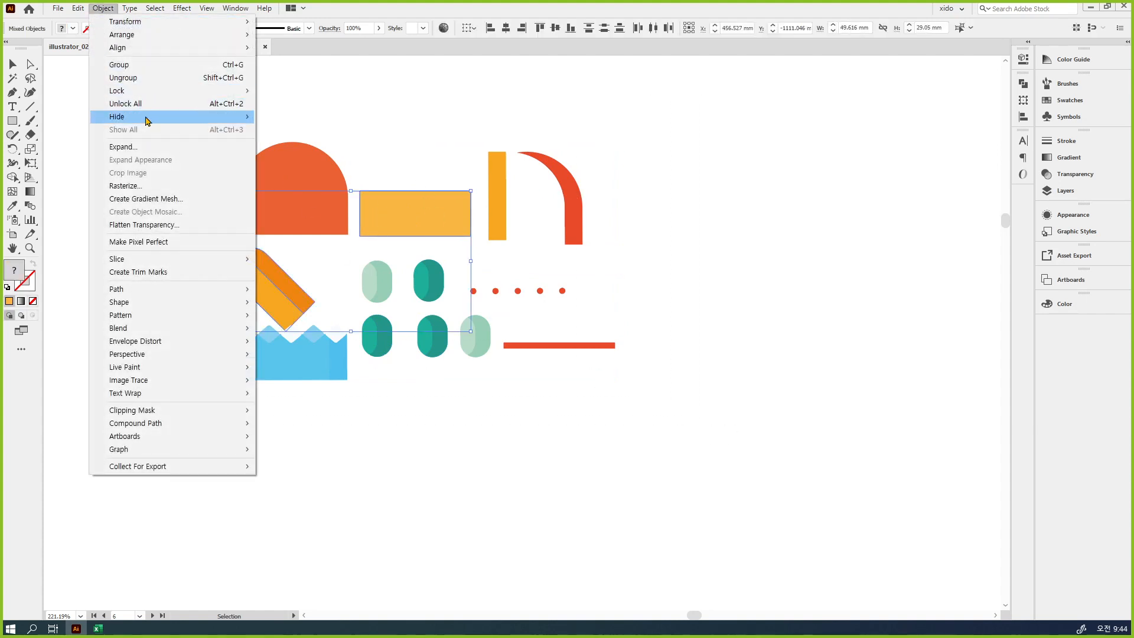
pyautogui.moveTo(148, 116)
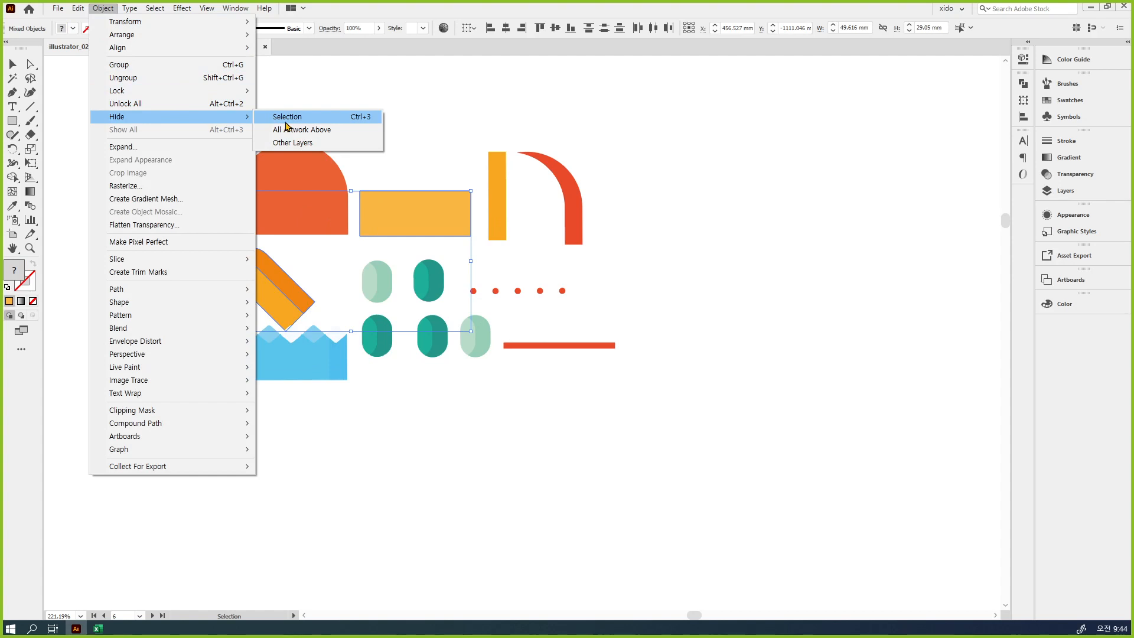
pyautogui.click(284, 120)
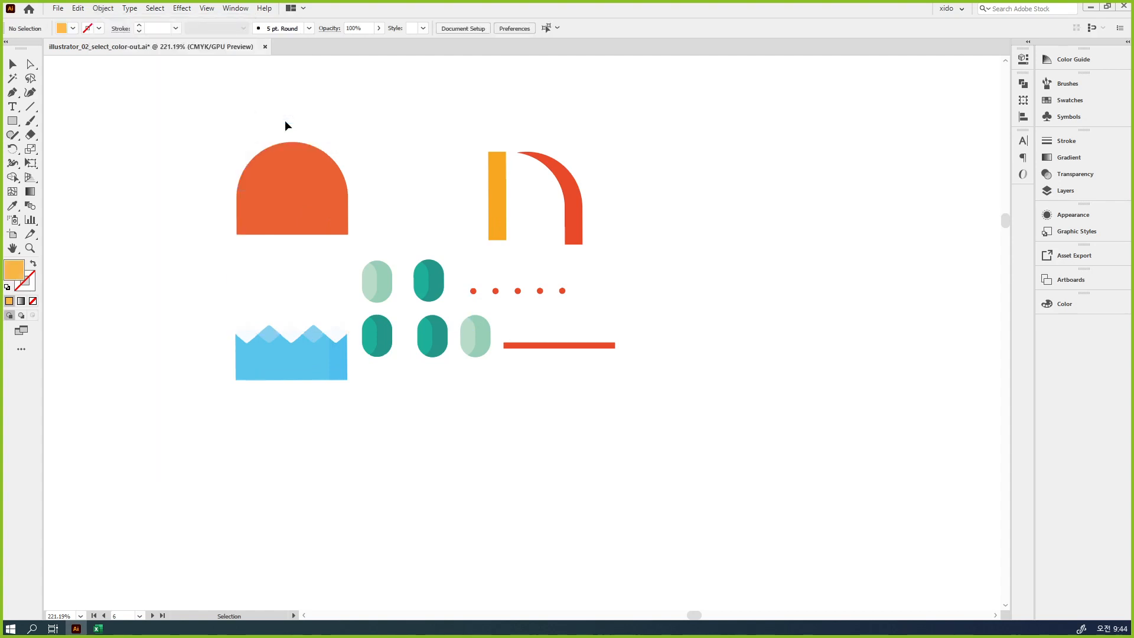
# Unlock all locked objects and show all hidden pieces again
pyautogui.click(103, 9)
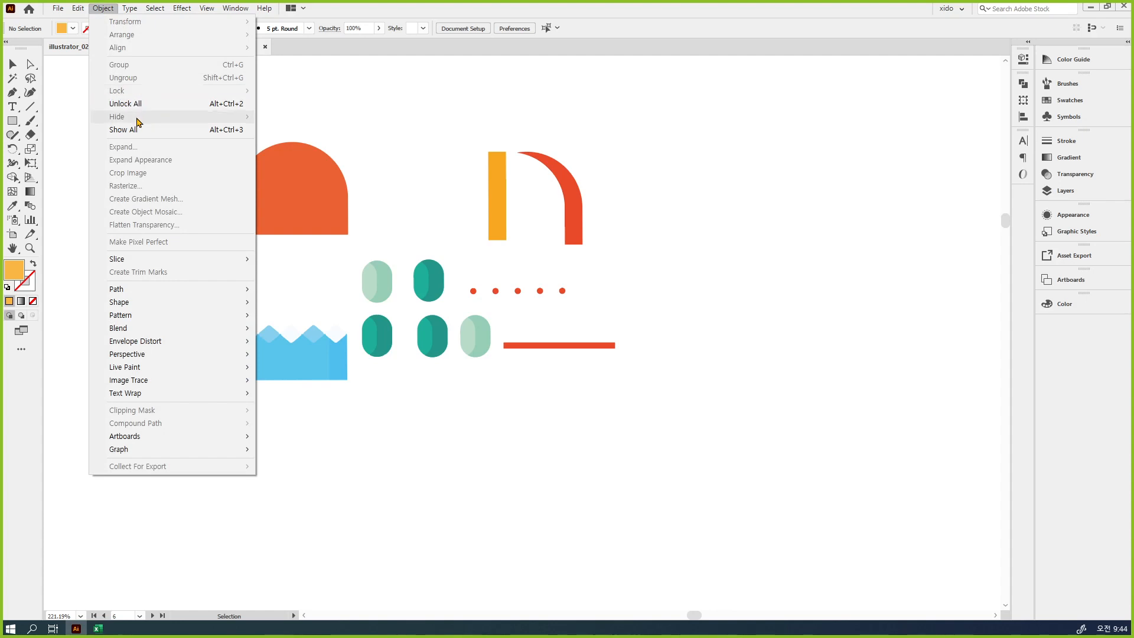
pyautogui.click(175, 105)
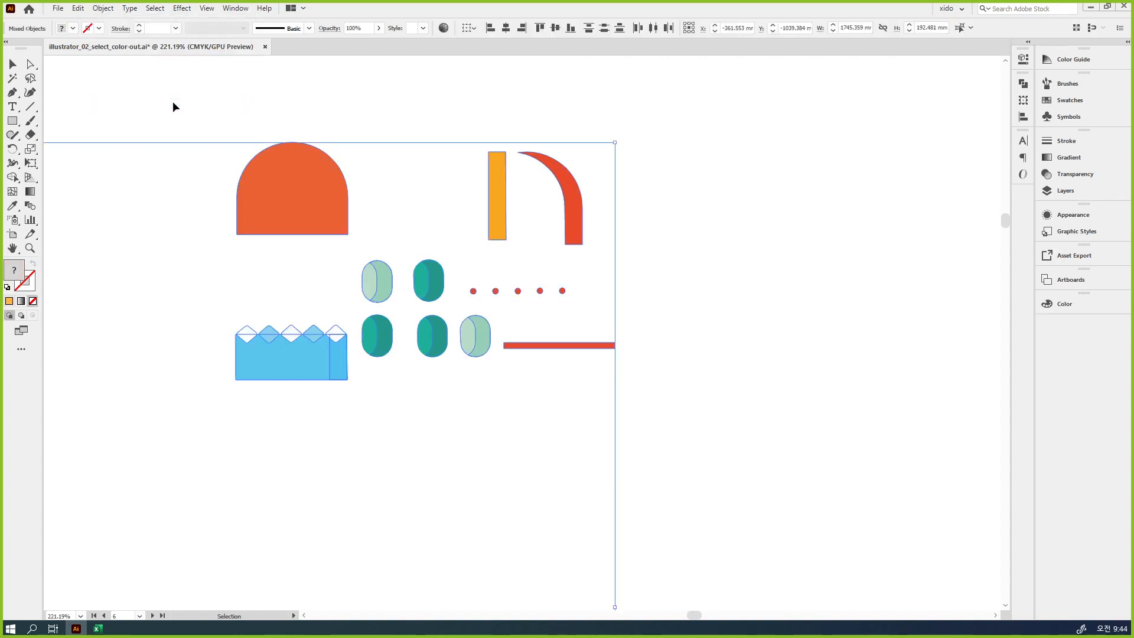
pyautogui.click(102, 8)
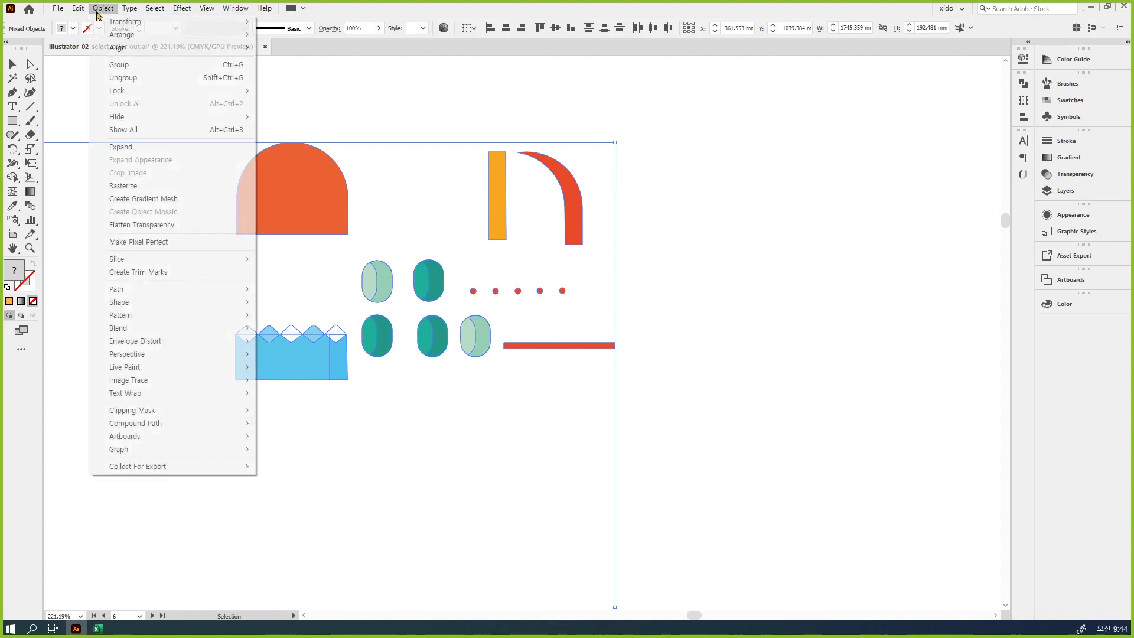
pyautogui.click(126, 131)
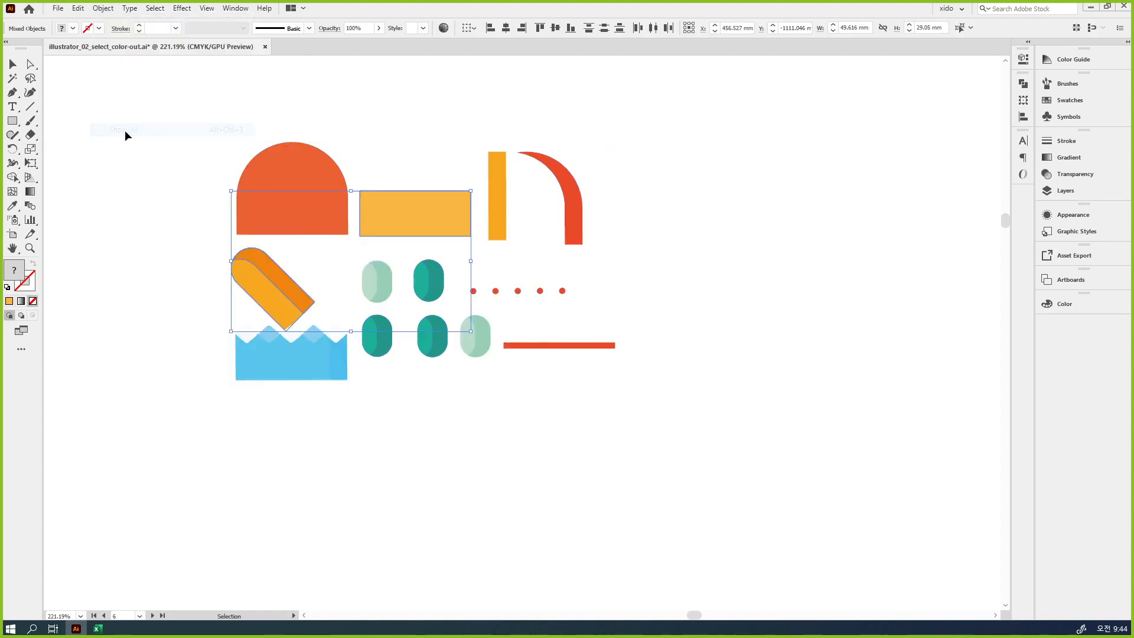
# Select all the copied pieces and examine the objects listed inside Layer 1
pyautogui.click(594, 189)
pyautogui.moveTo(223, 117); pyautogui.dragTo(627, 394)
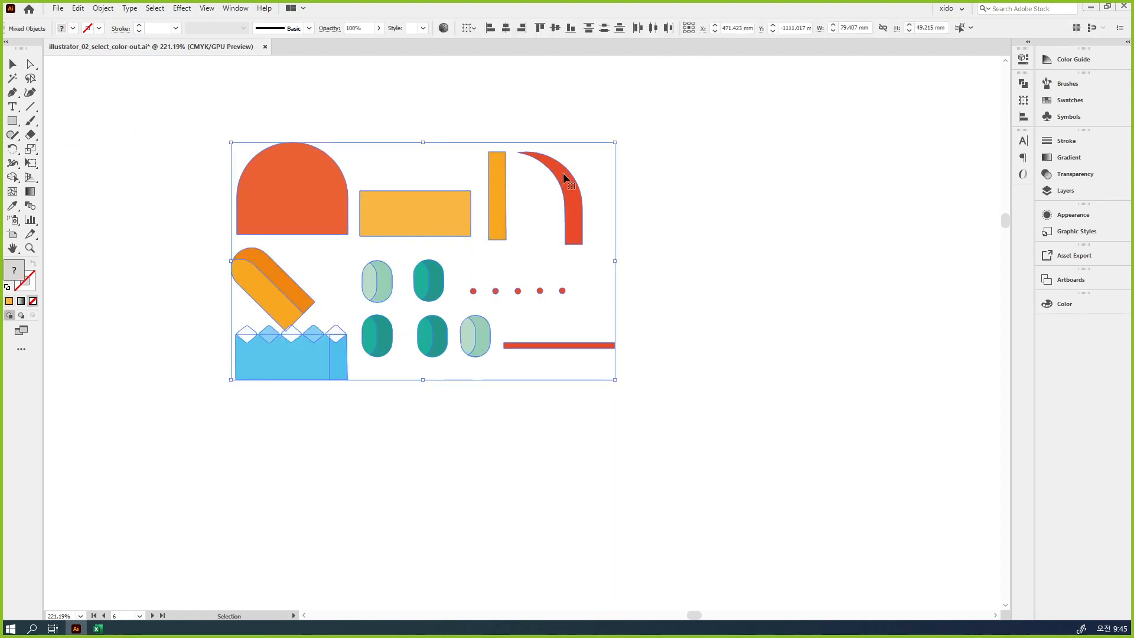
pyautogui.click(1065, 190)
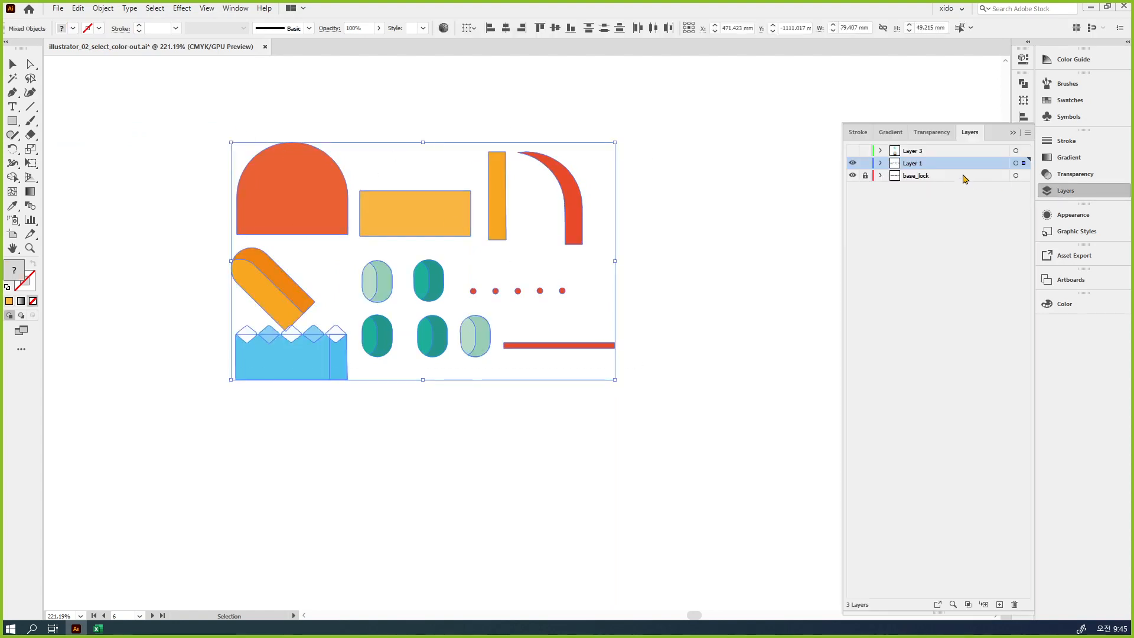
pyautogui.click(881, 163)
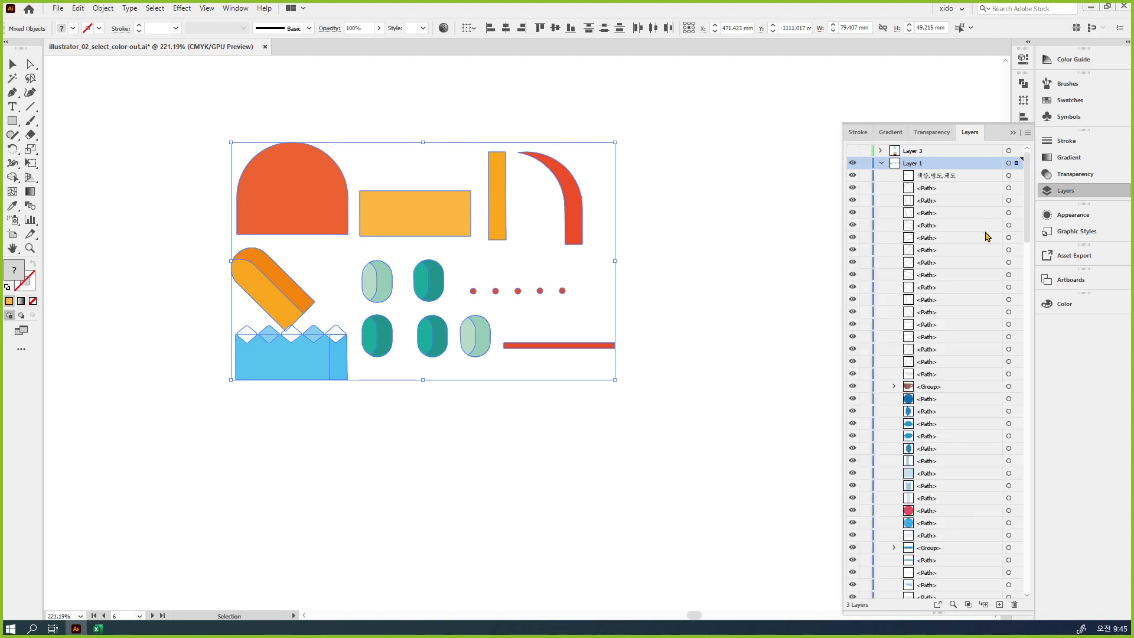
pyautogui.moveTo(1028, 177); pyautogui.dragTo(1028, 141)
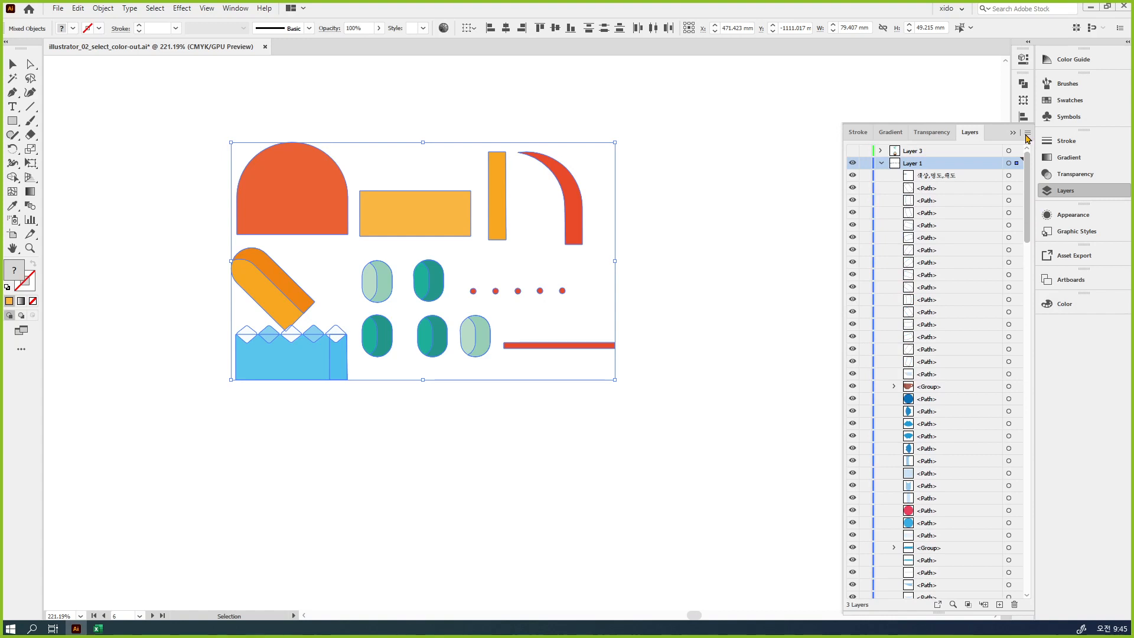
pyautogui.click(882, 163)
pyautogui.click(792, 256)
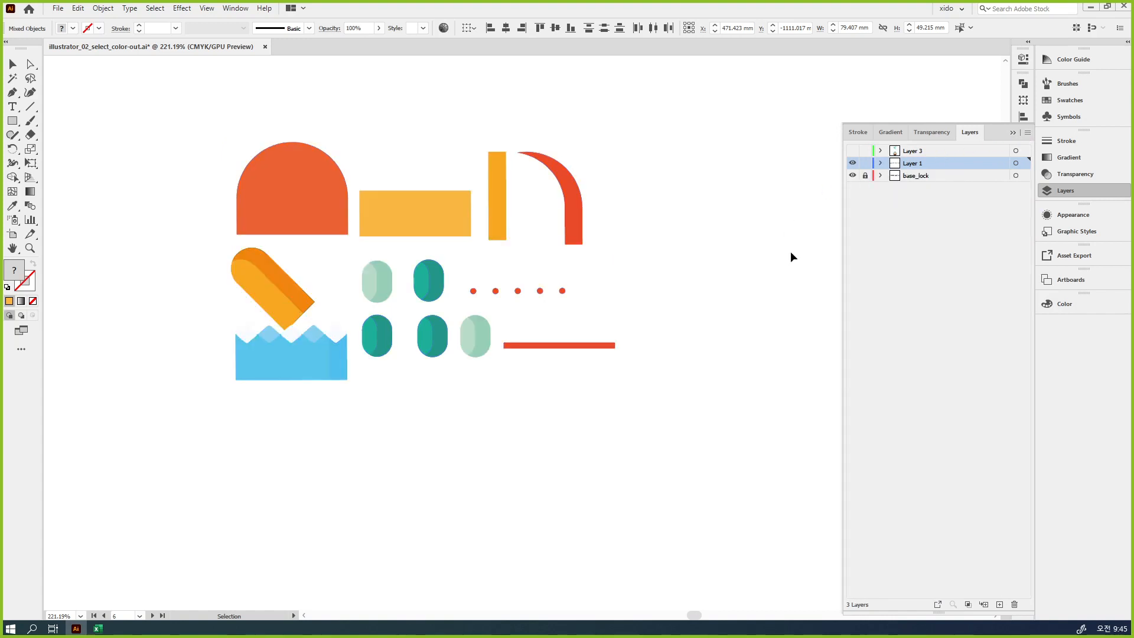
pyautogui.click(1081, 193)
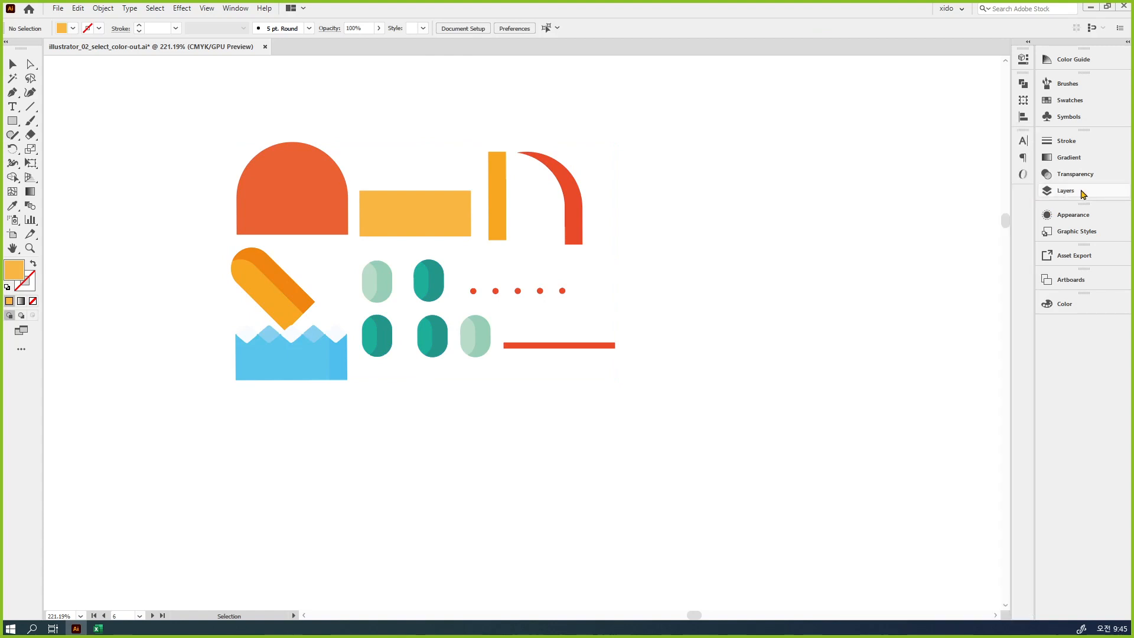
# Group all the copied mitten pieces and move the group slightly up and to the left
pyautogui.press('a')
pyautogui.moveTo(631, 416); pyautogui.dragTo(222, 100)
pyautogui.press('v')
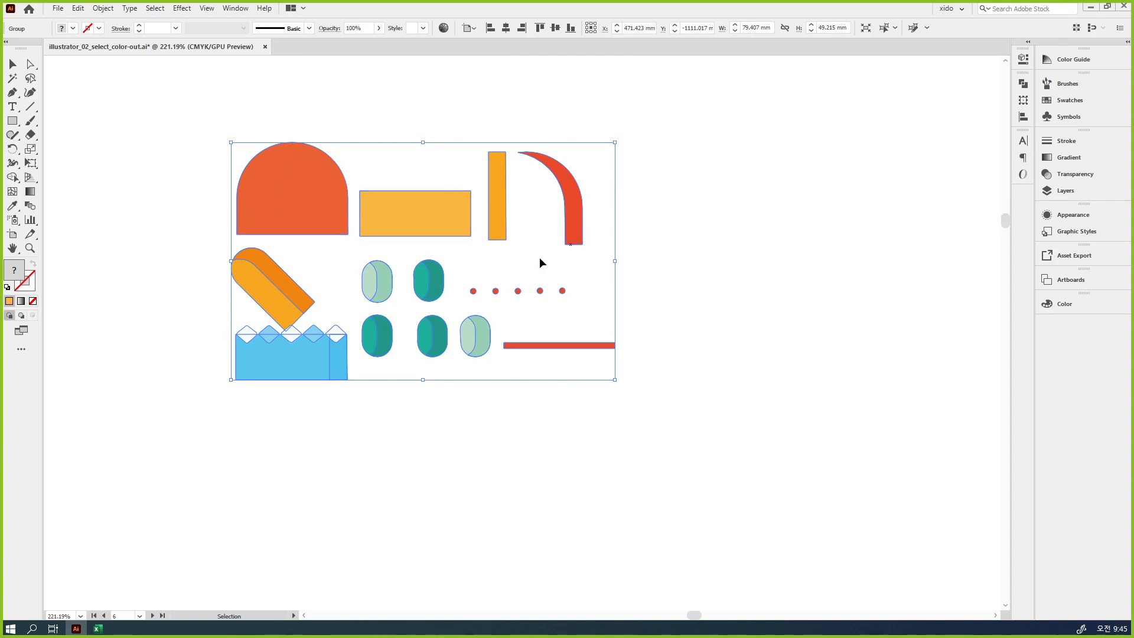
pyautogui.moveTo(392, 201); pyautogui.dragTo(378, 204)
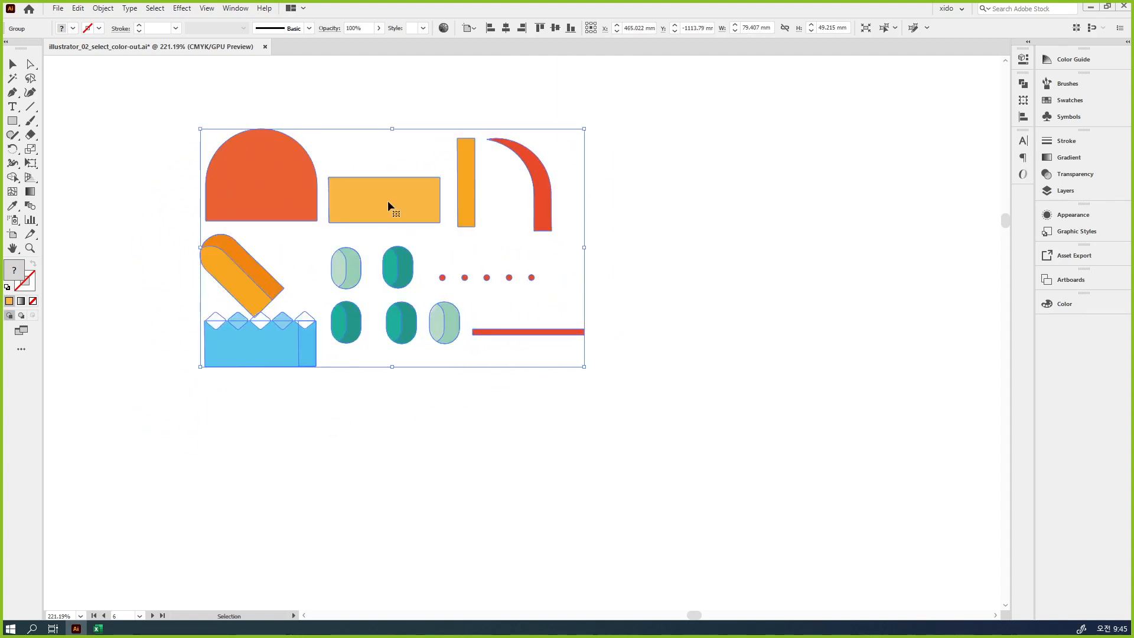
# Enter isolation mode for the group of mitten pieces
pyautogui.doubleClick(374, 193)
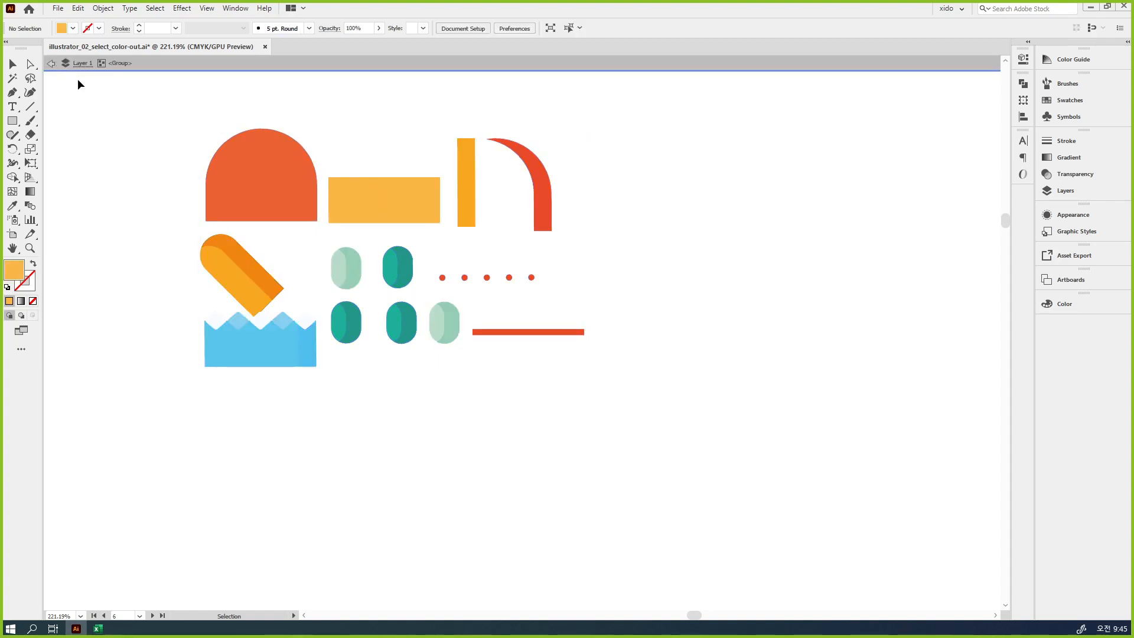
pyautogui.hotkey('ctrl', '1')
pyautogui.hotkey('ctrl', '-')
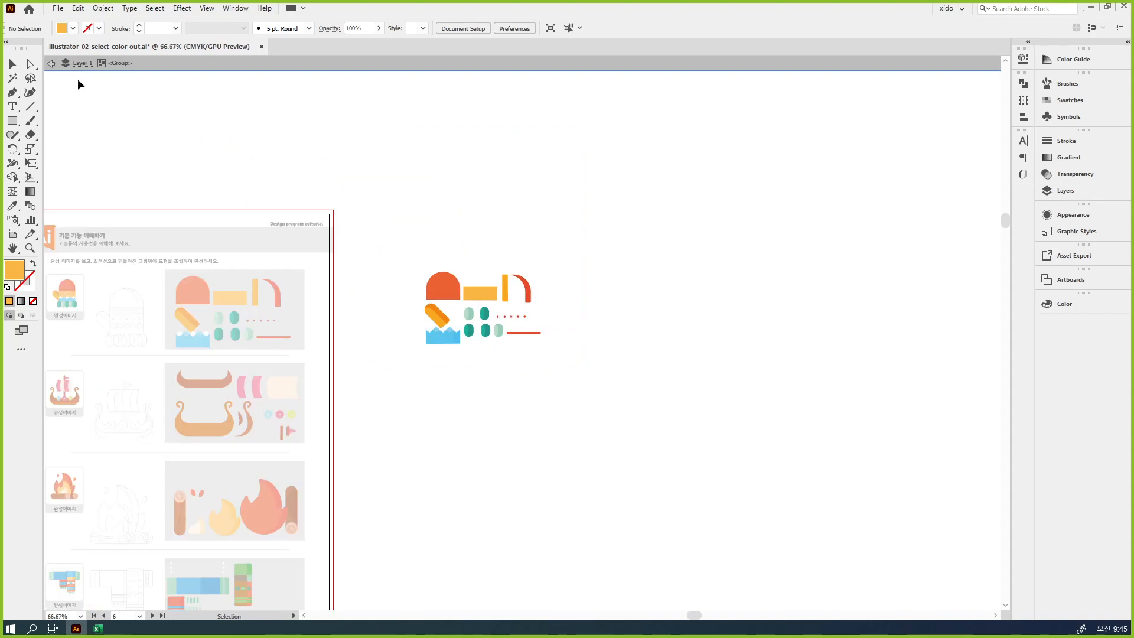
# Select the yellow rectangle, dome and two upper ovals individually inside the isolated group, and exit isolation mode
pyautogui.moveTo(412, 250); pyautogui.dragTo(519, 286)
pyautogui.click(497, 291)
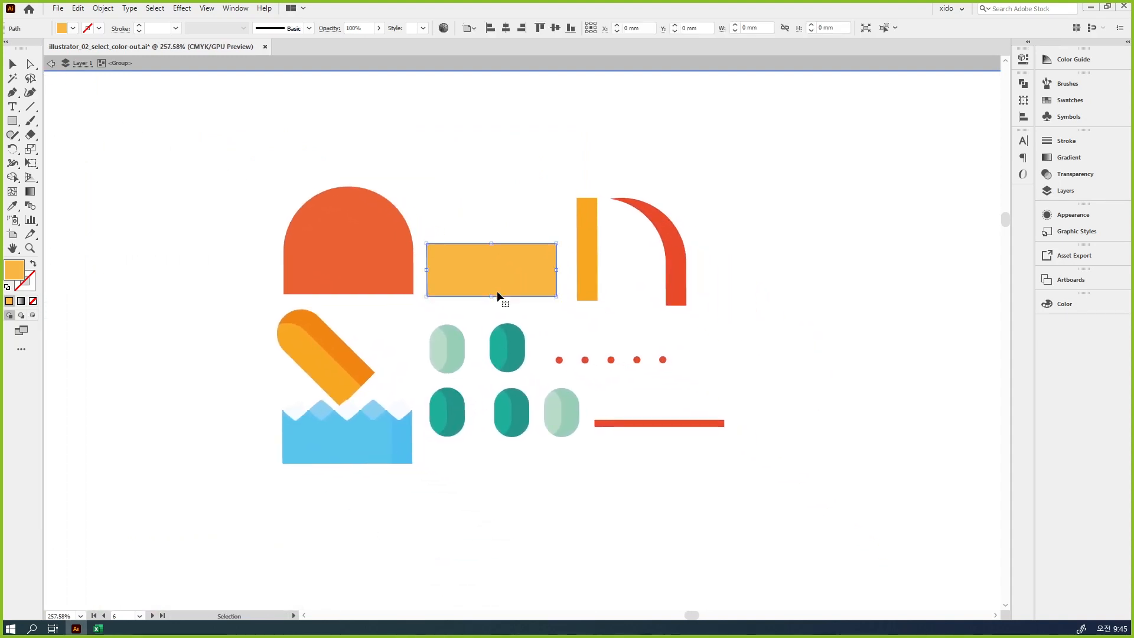
pyautogui.click(390, 268)
pyautogui.click(444, 348)
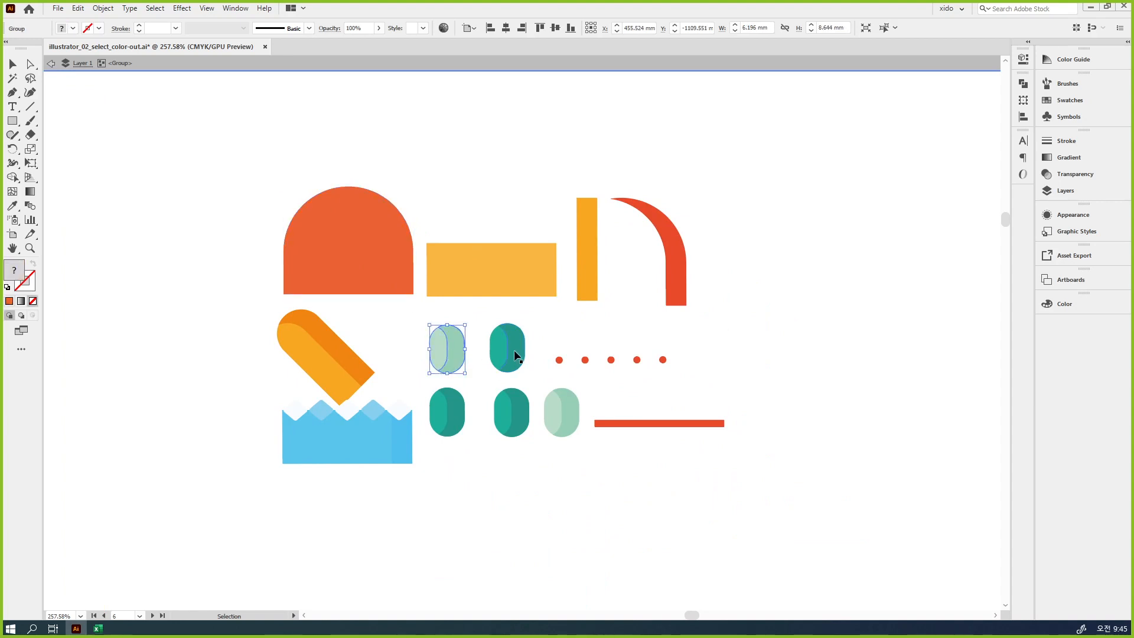
pyautogui.click(512, 350)
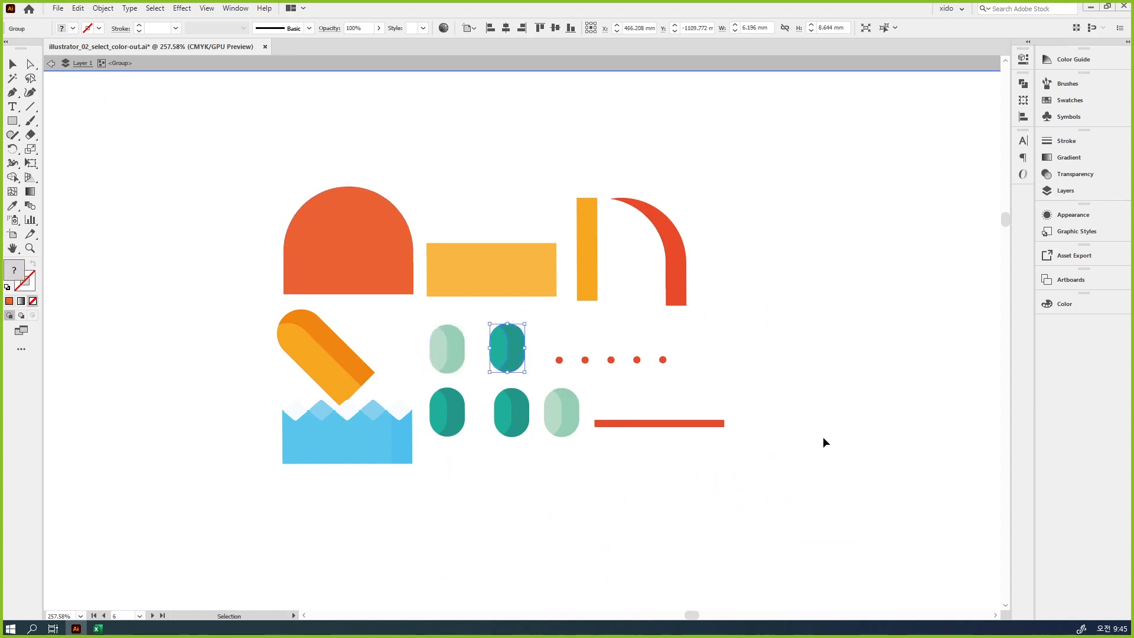
pyautogui.press('Escape')
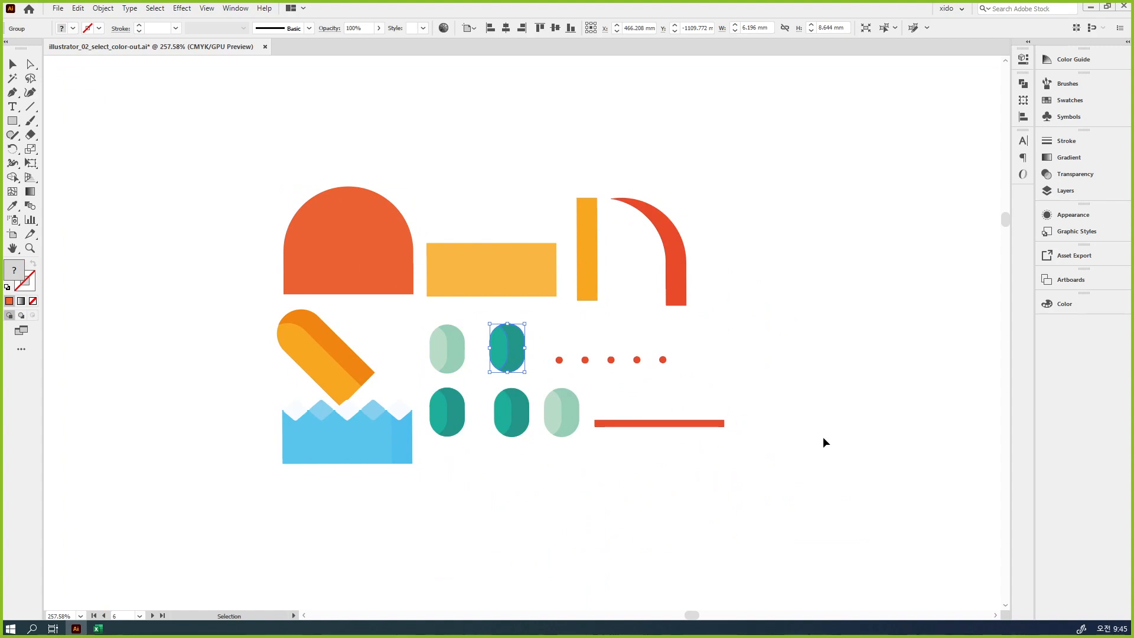
# Ungroup the copied mitten pieces and clear the selection
pyautogui.click(824, 442)
pyautogui.moveTo(261, 140); pyautogui.dragTo(815, 508)
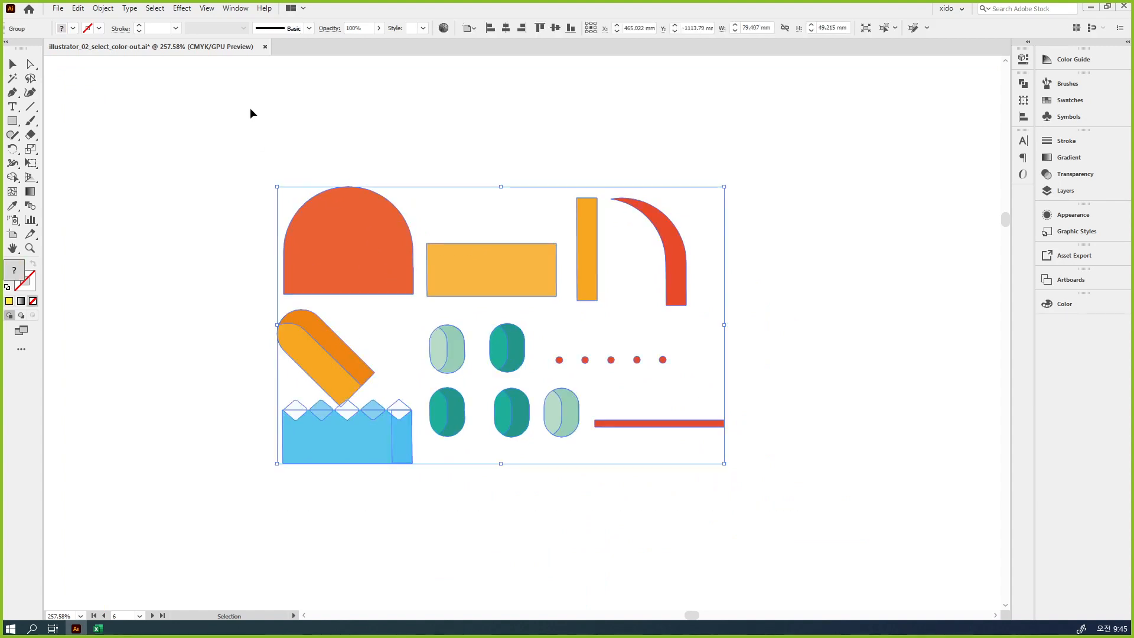
pyautogui.click(207, 8)
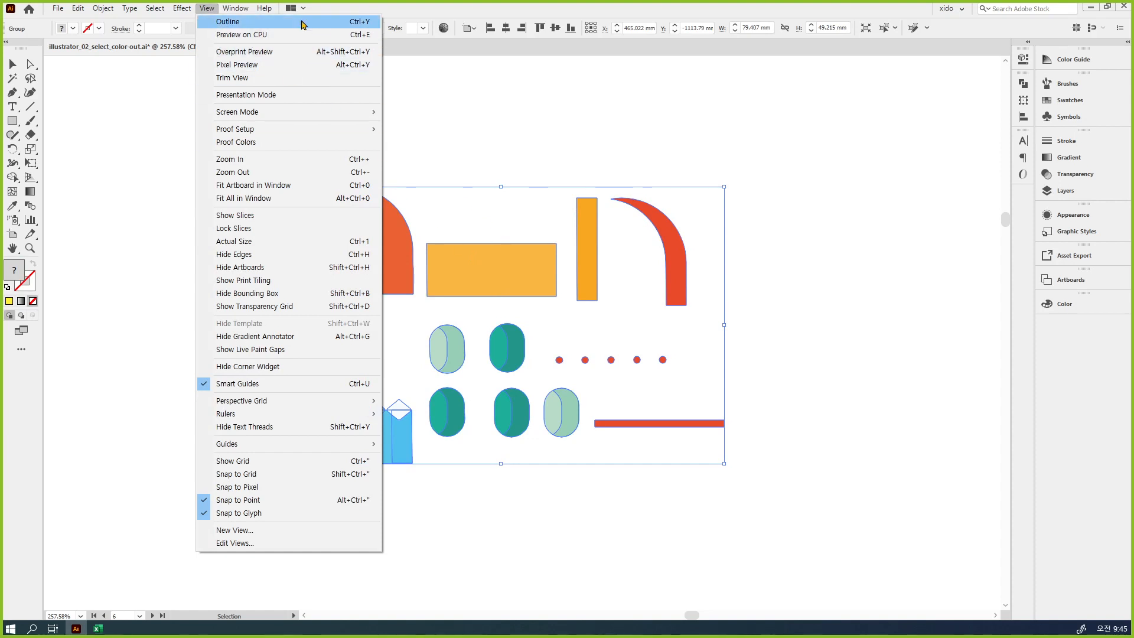
pyautogui.click(722, 201)
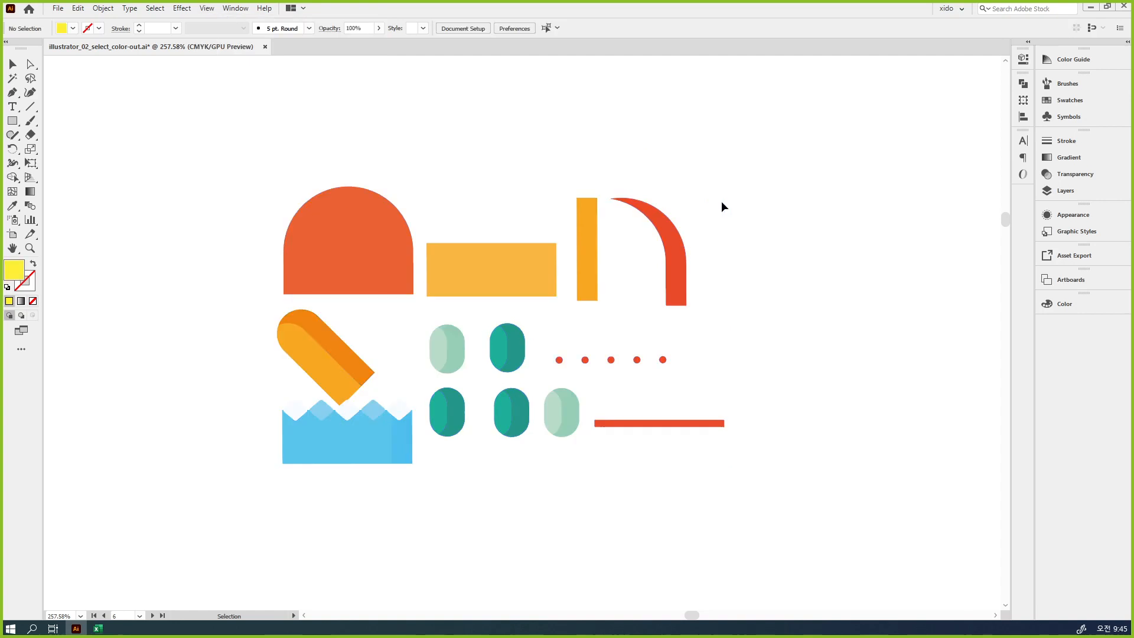
pyautogui.click(453, 370)
pyautogui.hotkey('ctrl', 'shift', 'g')
pyautogui.click(477, 473)
# Move the upper pale green oval onto the yellow rectangle and switch the artwork to Outline view
pyautogui.moveTo(446, 352); pyautogui.dragTo(460, 273)
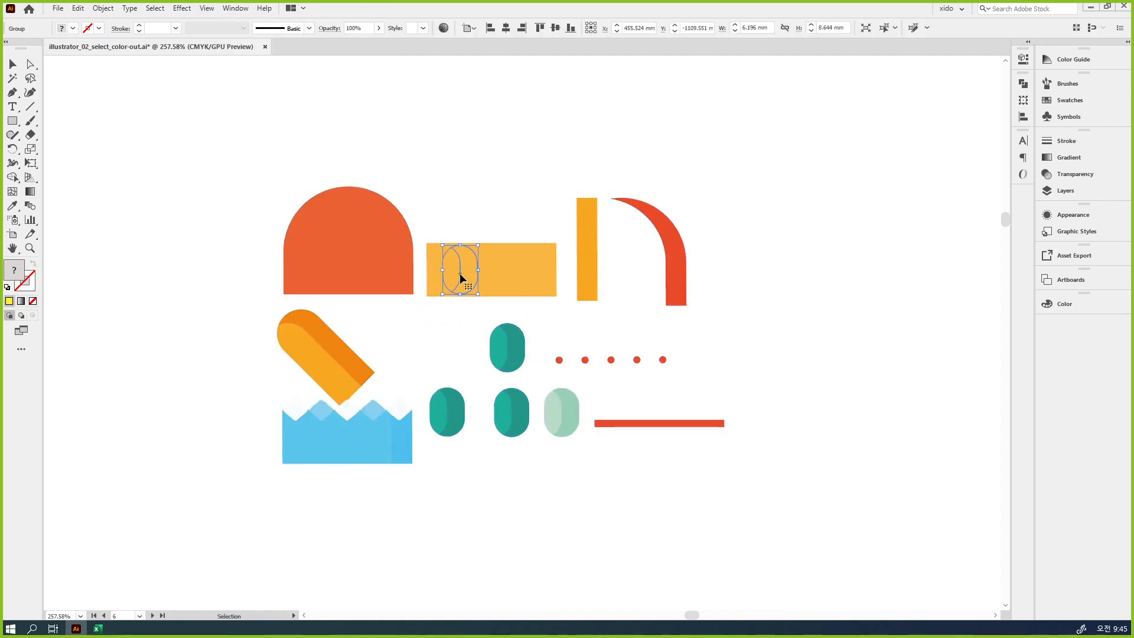
pyautogui.click(520, 314)
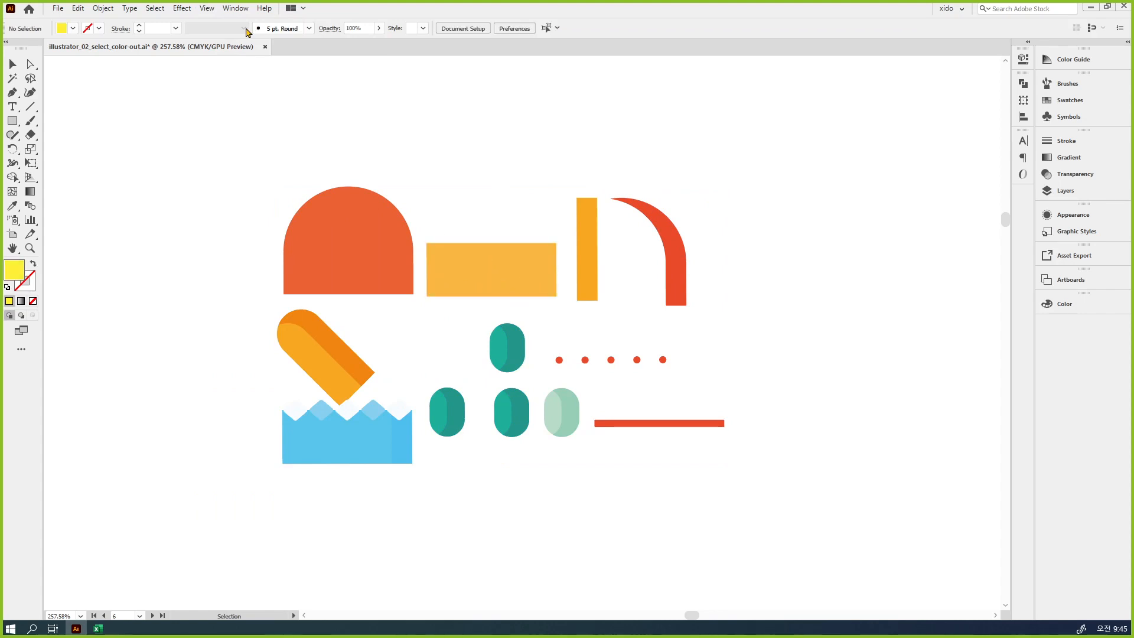
pyautogui.click(207, 8)
pyautogui.click(228, 22)
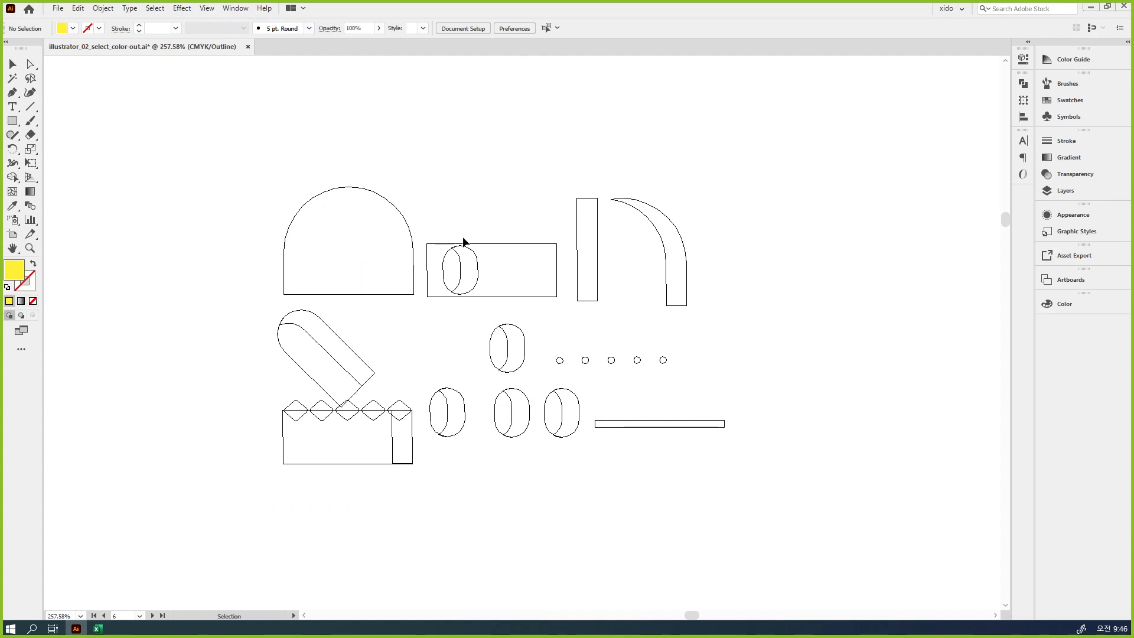
# Select the oval hidden behind the yellow rectangle, return to the colour preview and bring the oval to the front
pyautogui.click(476, 274)
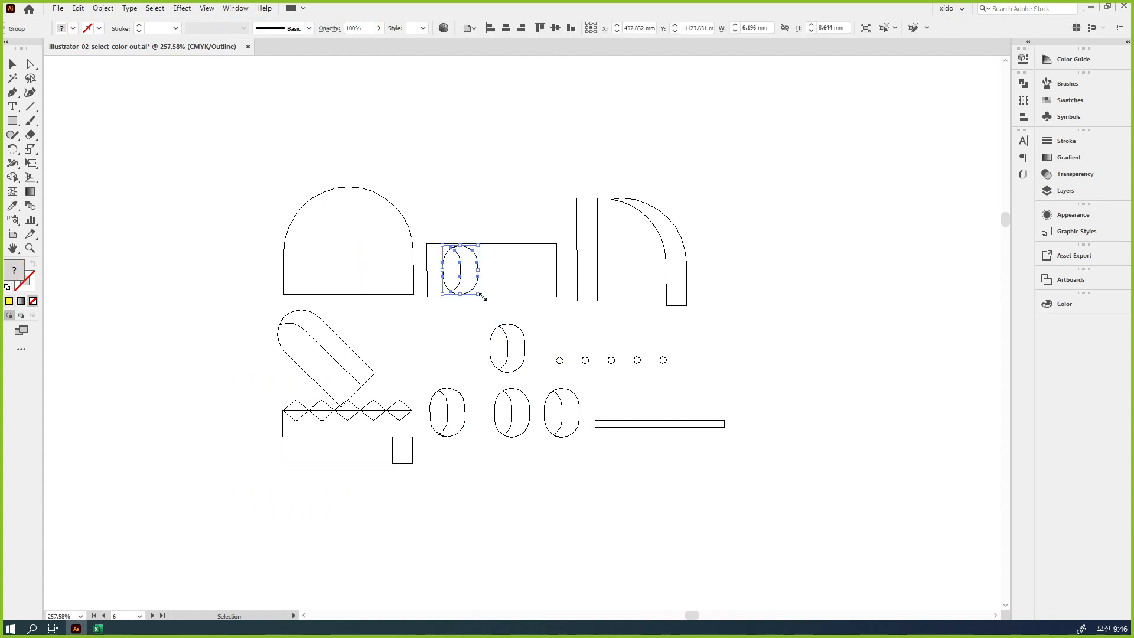
pyautogui.hotkey('ctrl', '=')
pyautogui.hotkey('ctrl', 'y')
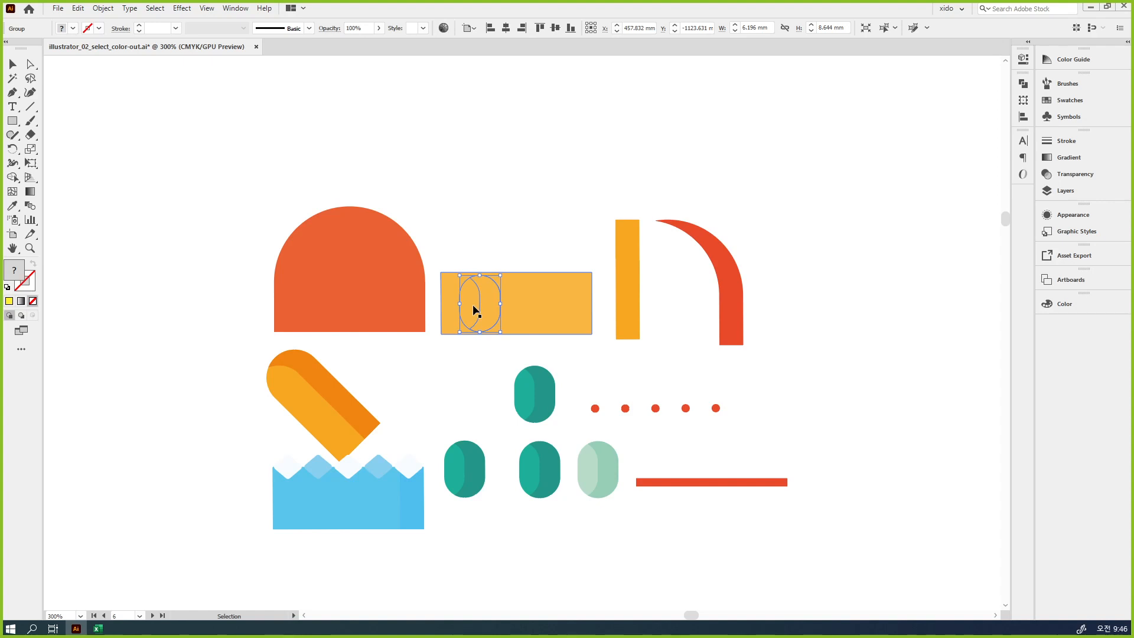
pyautogui.rightClick(477, 308)
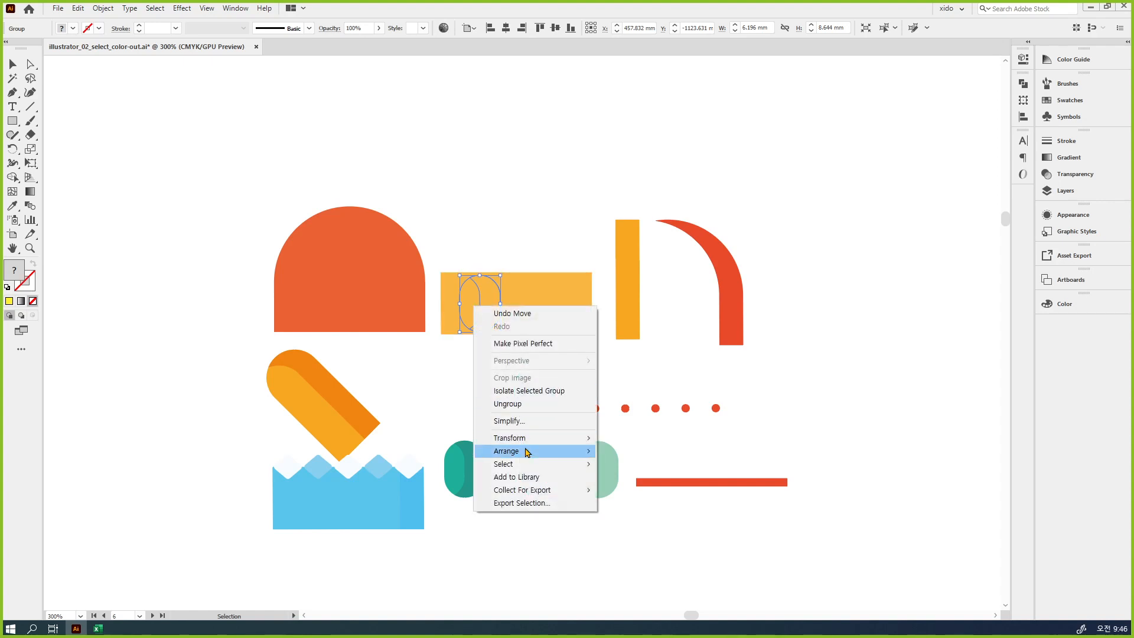
pyautogui.moveTo(528, 453)
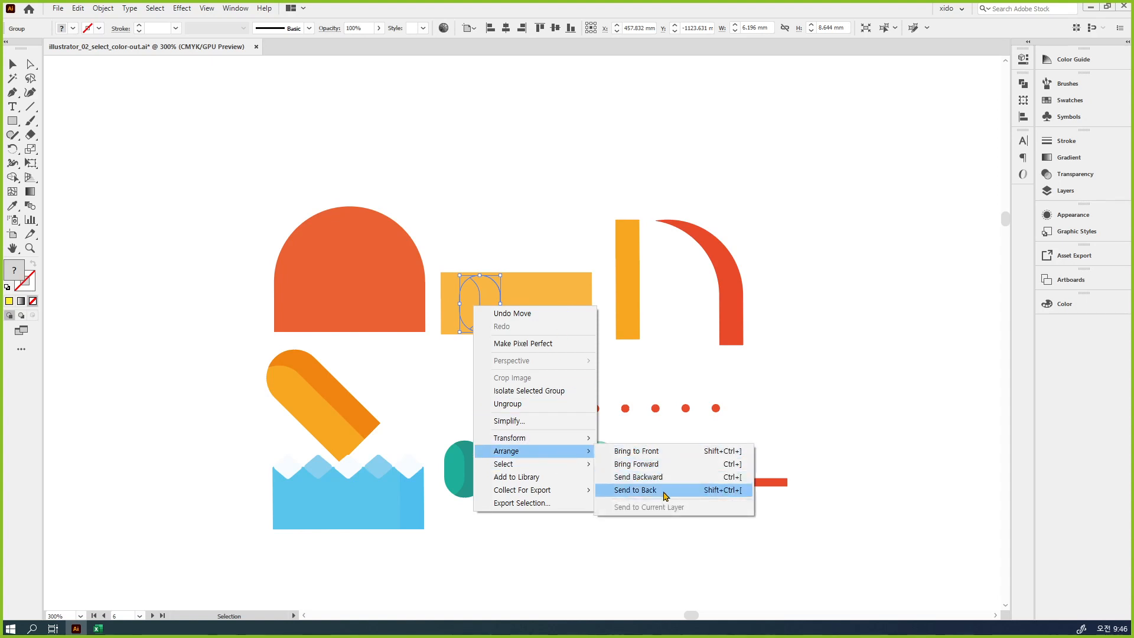
pyautogui.click(713, 452)
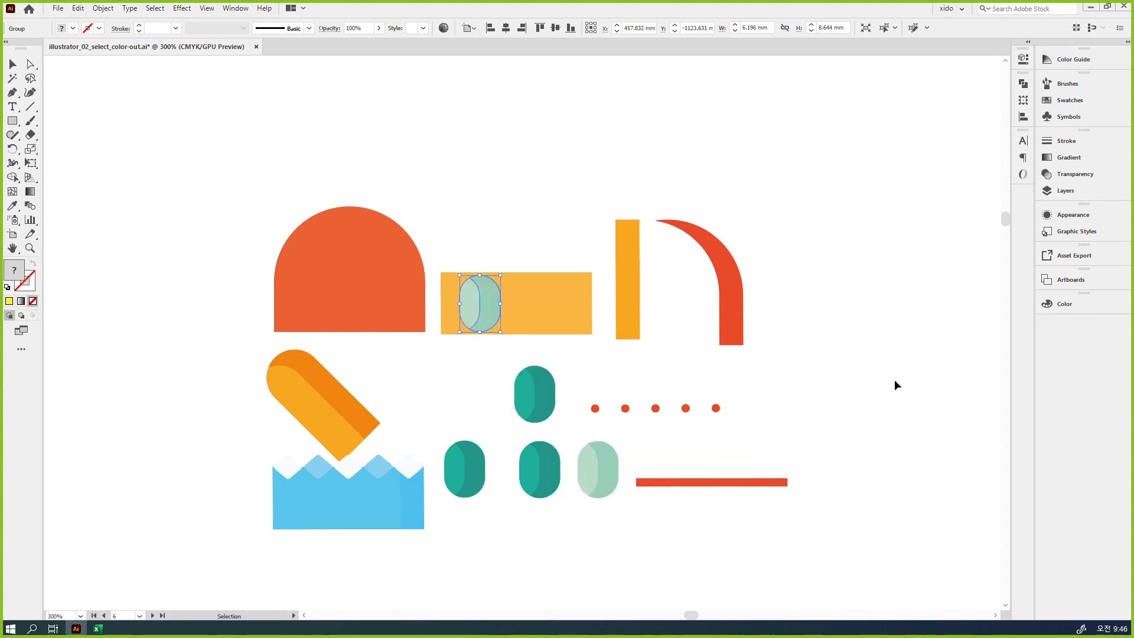
# Bring the pale oval, upper teal oval and yellow rectangle to the front over the red dome, and move them back beside it
pyautogui.keyDown('shift'); pyautogui.click(543, 398); pyautogui.keyUp('shift')
pyautogui.keyDown('shift'); pyautogui.click(550, 307); pyautogui.keyUp('shift')
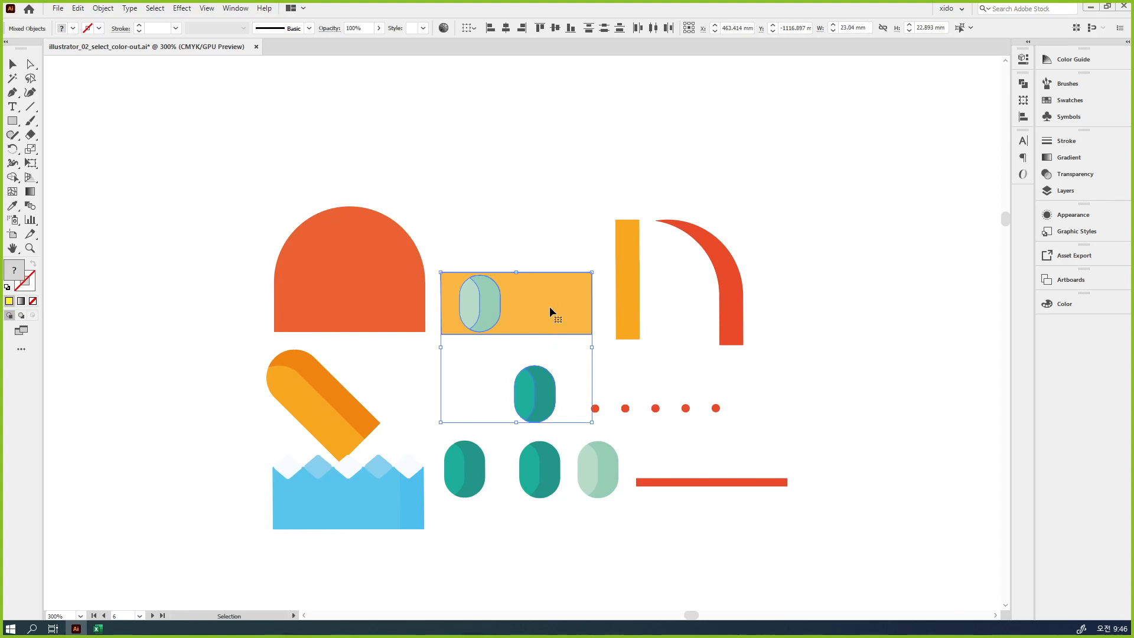
pyautogui.moveTo(549, 307); pyautogui.dragTo(449, 293)
pyautogui.rightClick(442, 293)
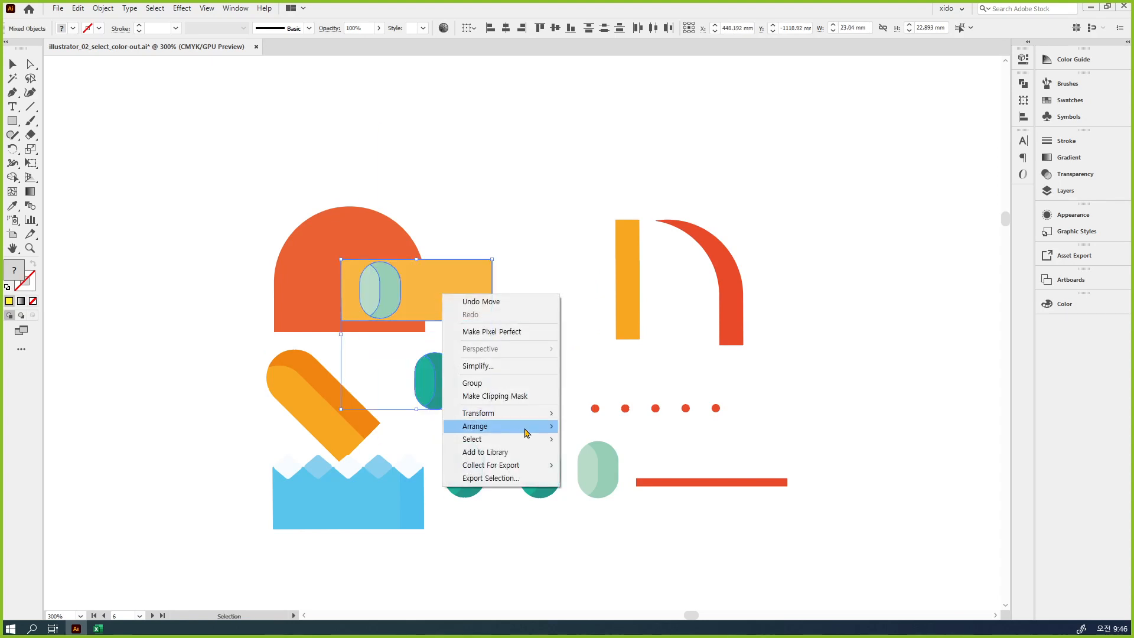
pyautogui.moveTo(527, 433)
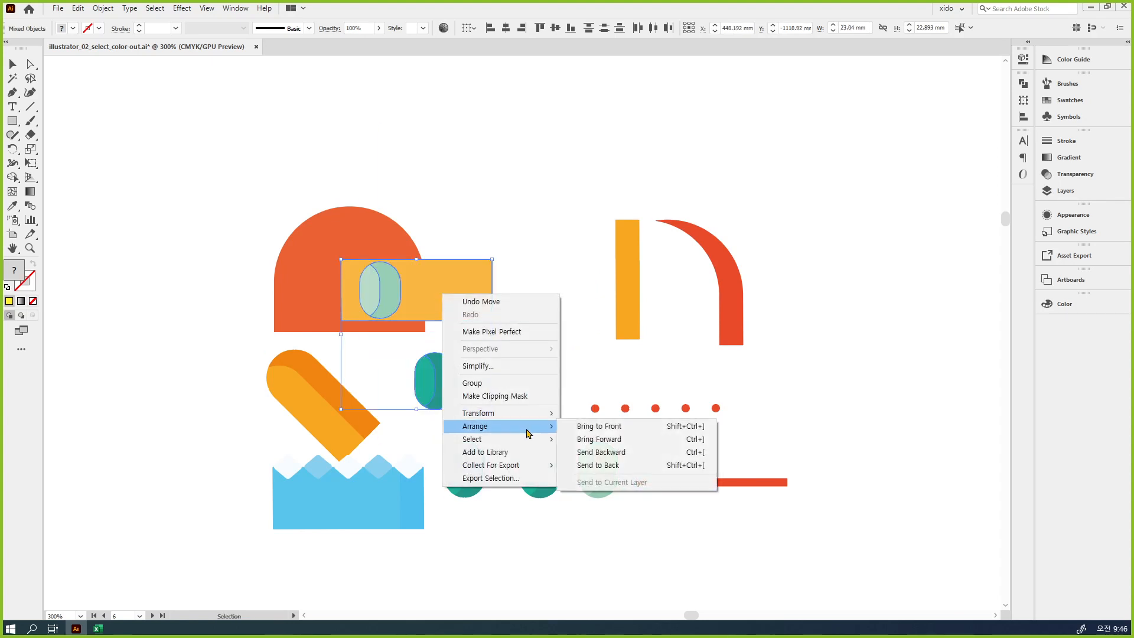
pyautogui.click(602, 432)
pyautogui.moveTo(473, 290); pyautogui.dragTo(579, 304)
pyautogui.click(706, 349)
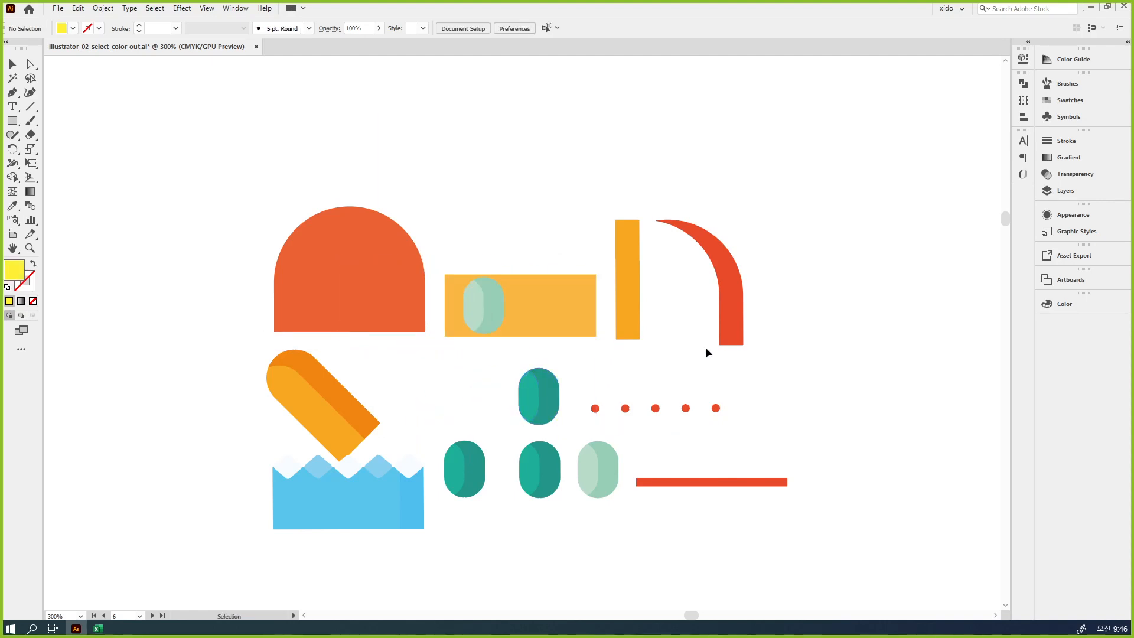
# Copy the red dome, paste it over the other pieces and delete the pasted copy
pyautogui.click(353, 246)
pyautogui.press('a')
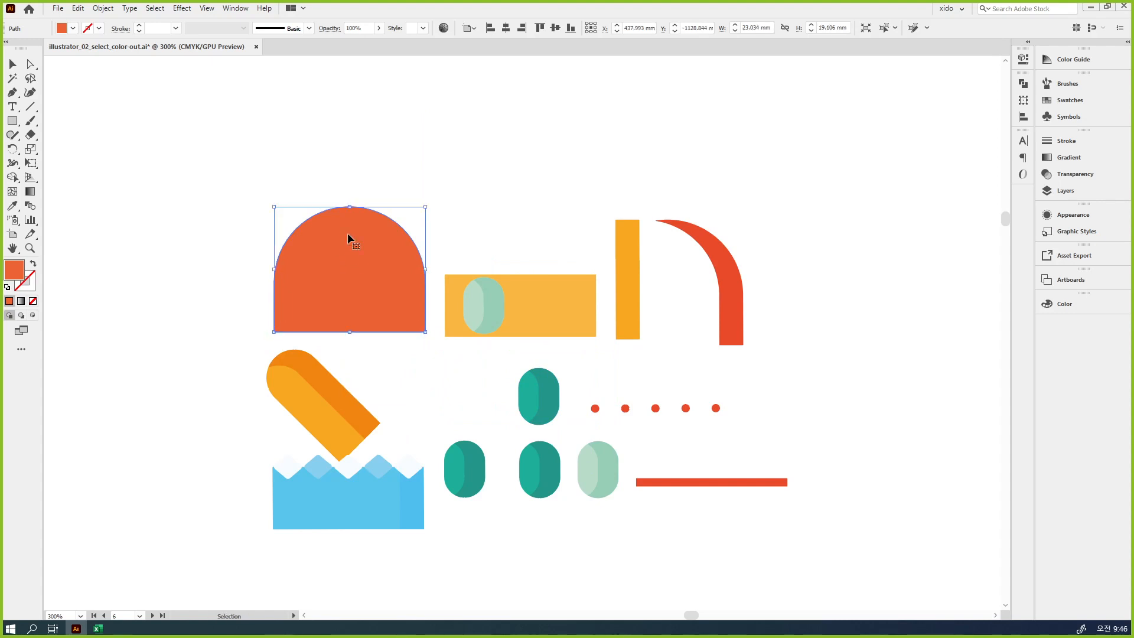
pyautogui.hotkey('ctrl', 'v')
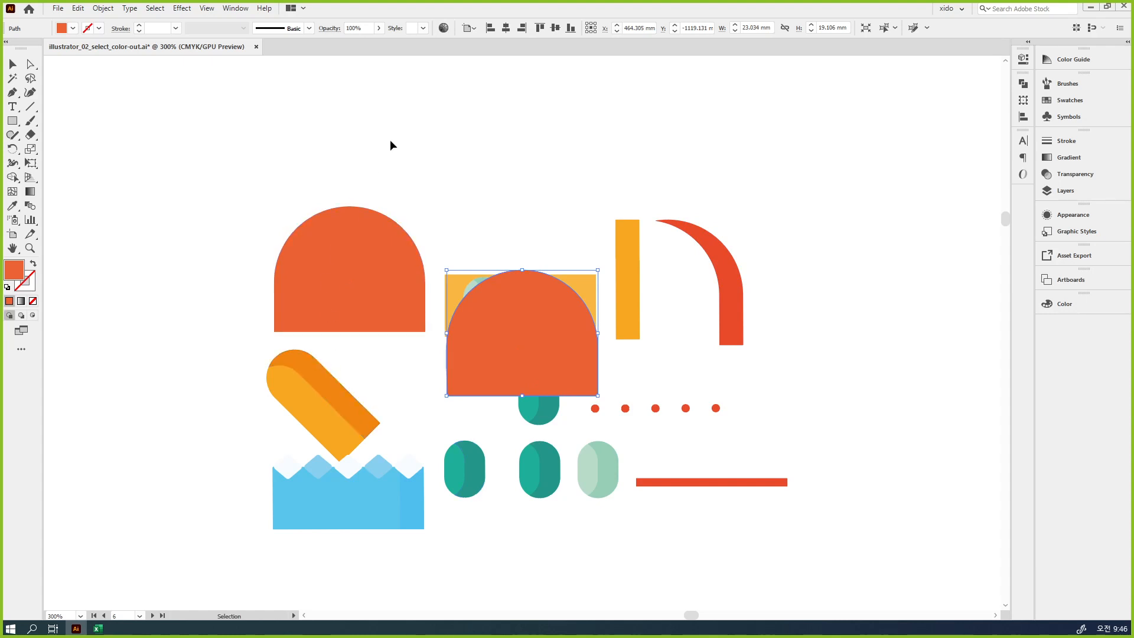
pyautogui.press('Delete')
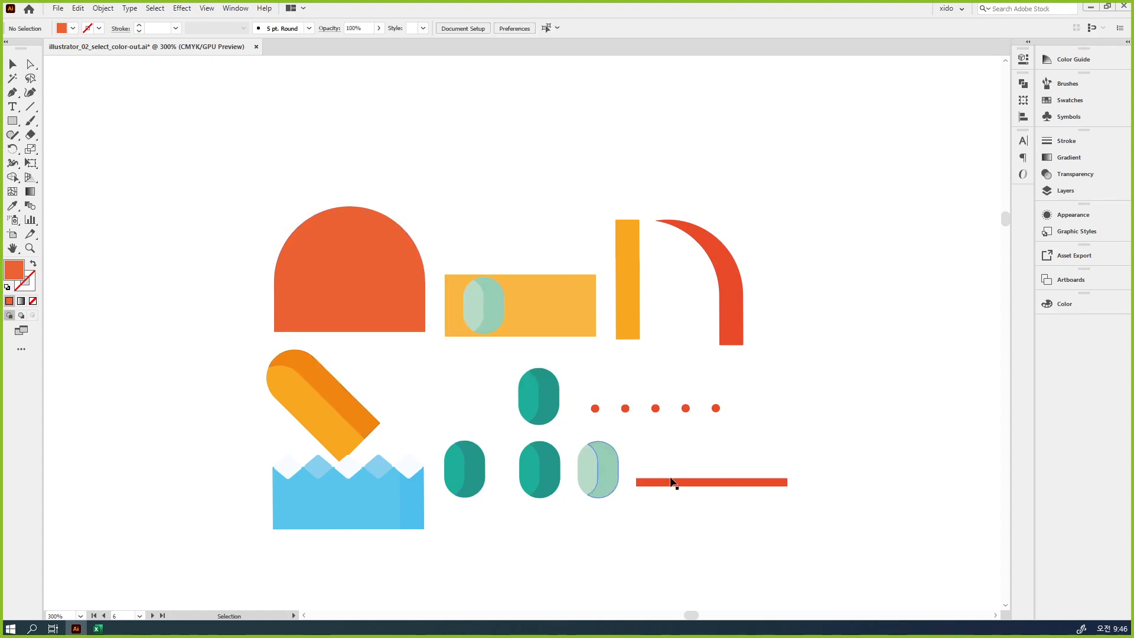
# Paste the dome into the empty canvas area beside the pieces and delete it, two times in a row
pyautogui.moveTo(826, 421); pyautogui.dragTo(168, 395)
pyautogui.hotkey('ctrl', 'v')
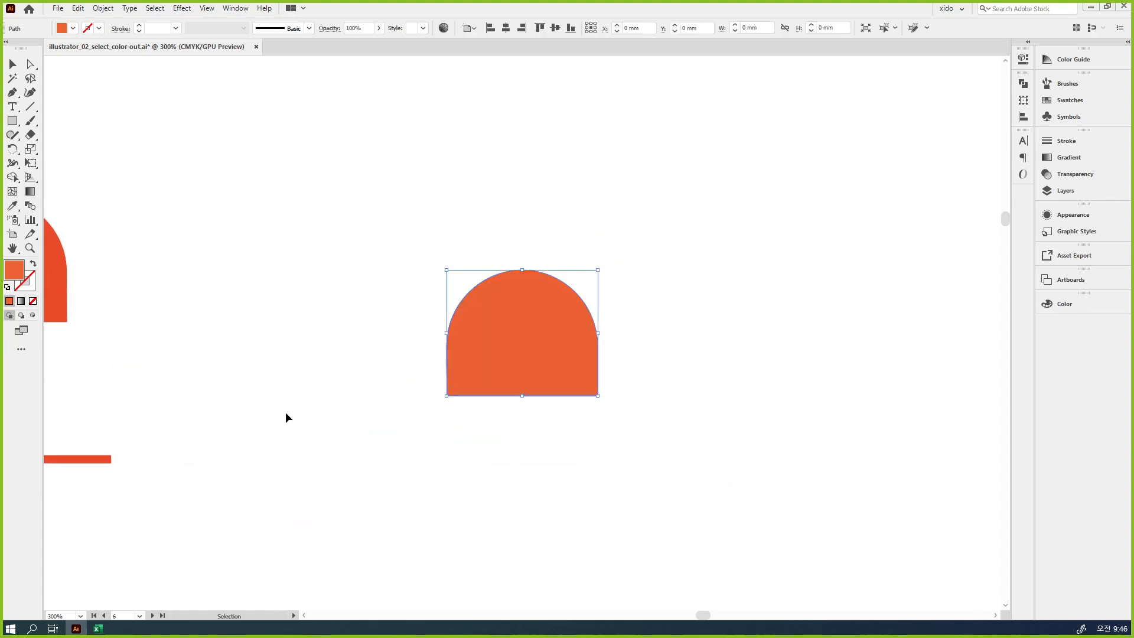
pyautogui.press('Delete')
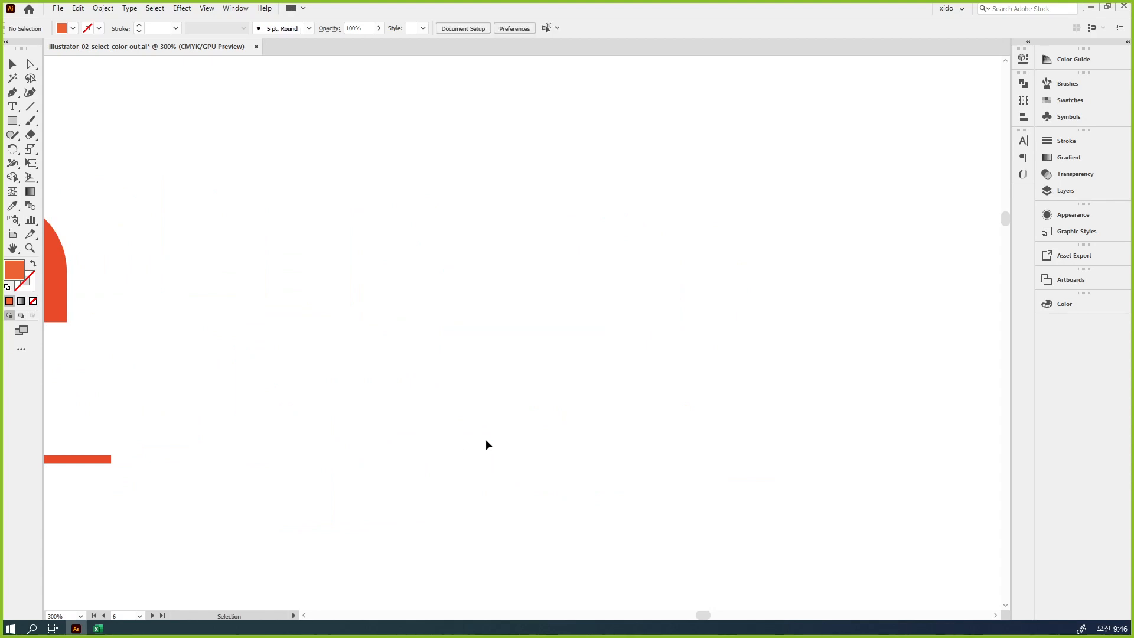
pyautogui.hotkey('ctrl', 'v')
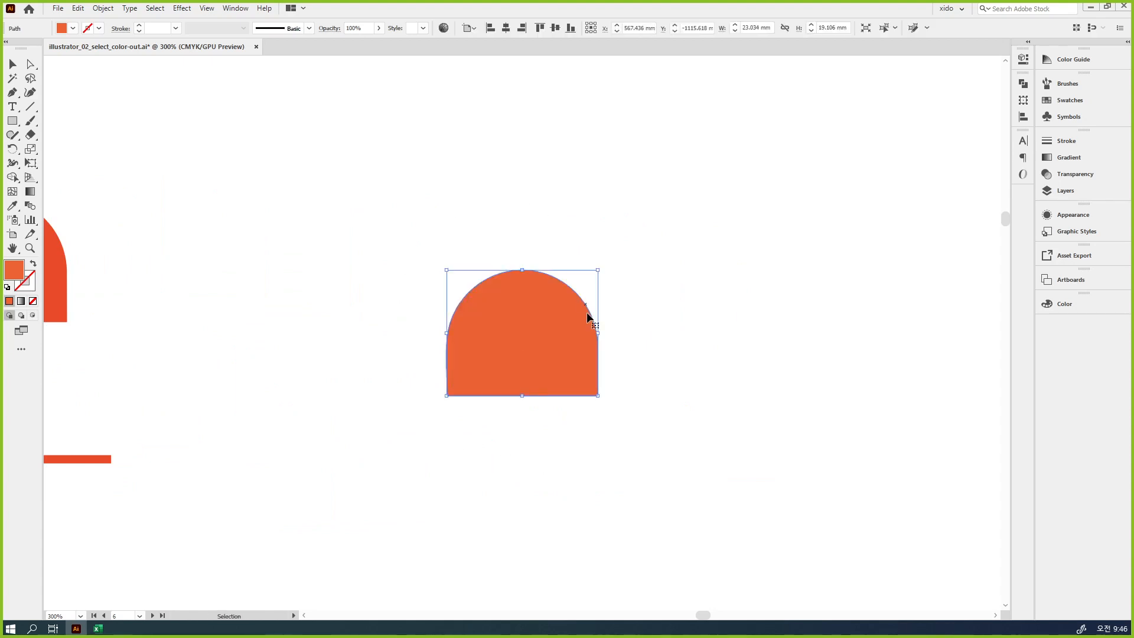
pyautogui.press('a')
pyautogui.press('Delete')
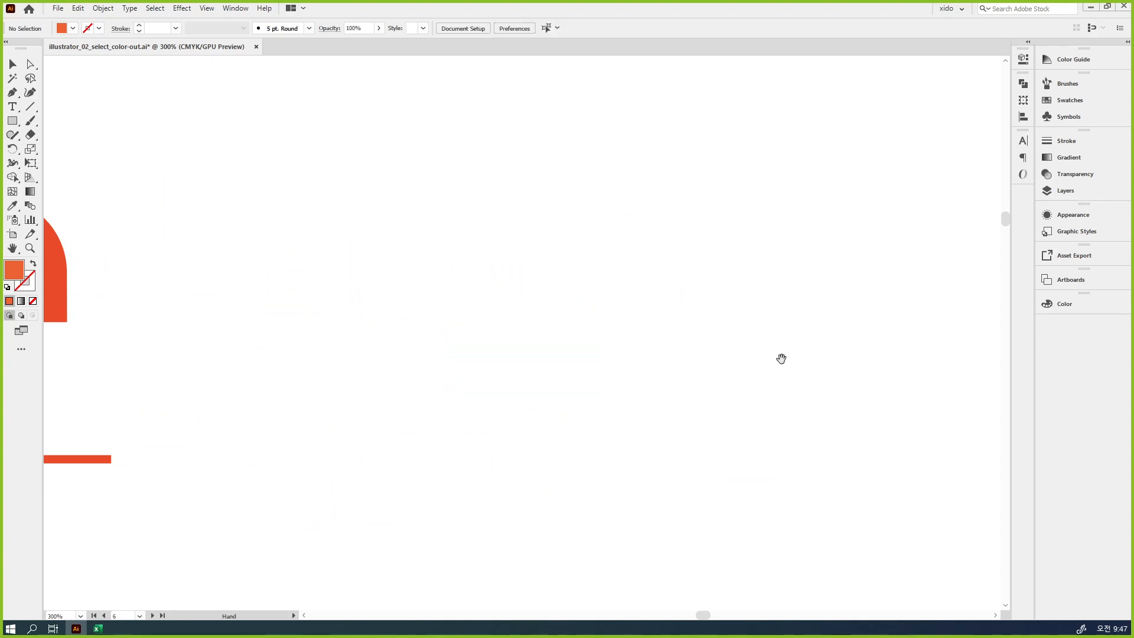
# Undo the deletion of the pasted dome, delete the dome again and undo that deletion from a shifted view
pyautogui.press('v')
pyautogui.press('a')
pyautogui.hotkey('ctrl', 'z')
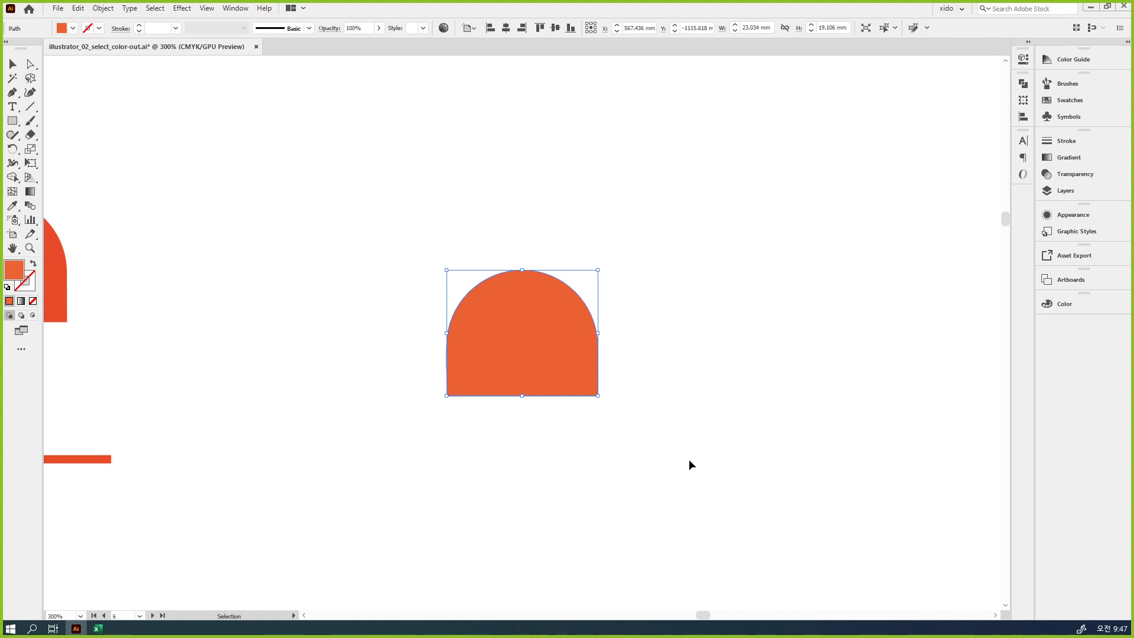
pyautogui.press('Delete')
pyautogui.press('space')
pyautogui.moveTo(733, 337); pyautogui.dragTo(535, 470)
pyautogui.hotkey('ctrl', 'z')
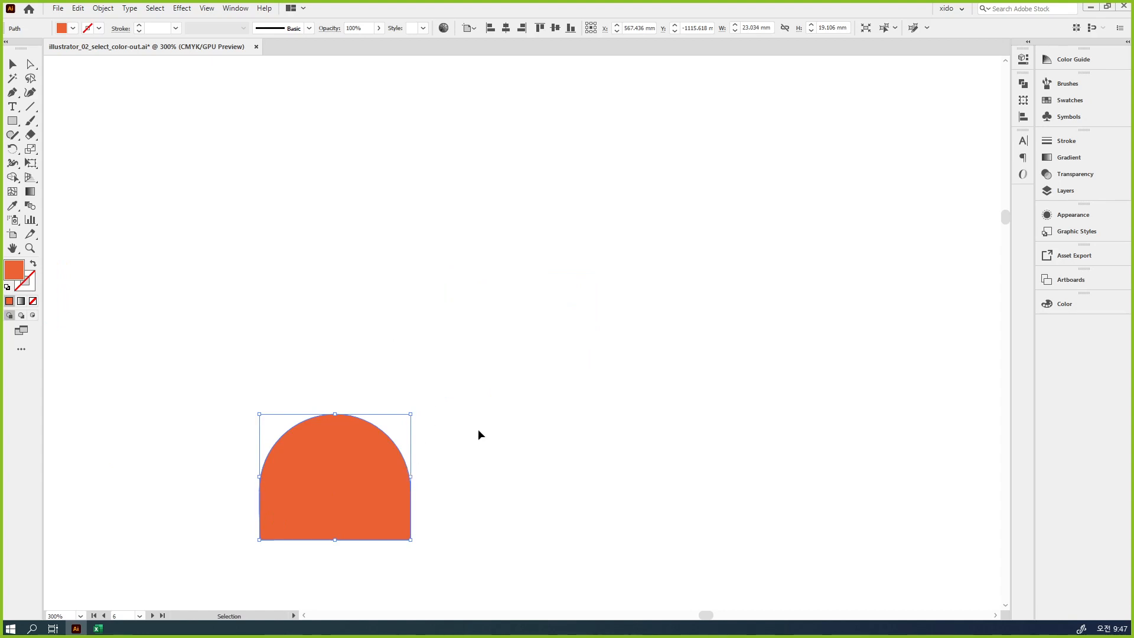
# Undo the pasting of the extra dome and return to the mitten pieces
pyautogui.press('space')
pyautogui.moveTo(369, 453); pyautogui.dragTo(838, 354)
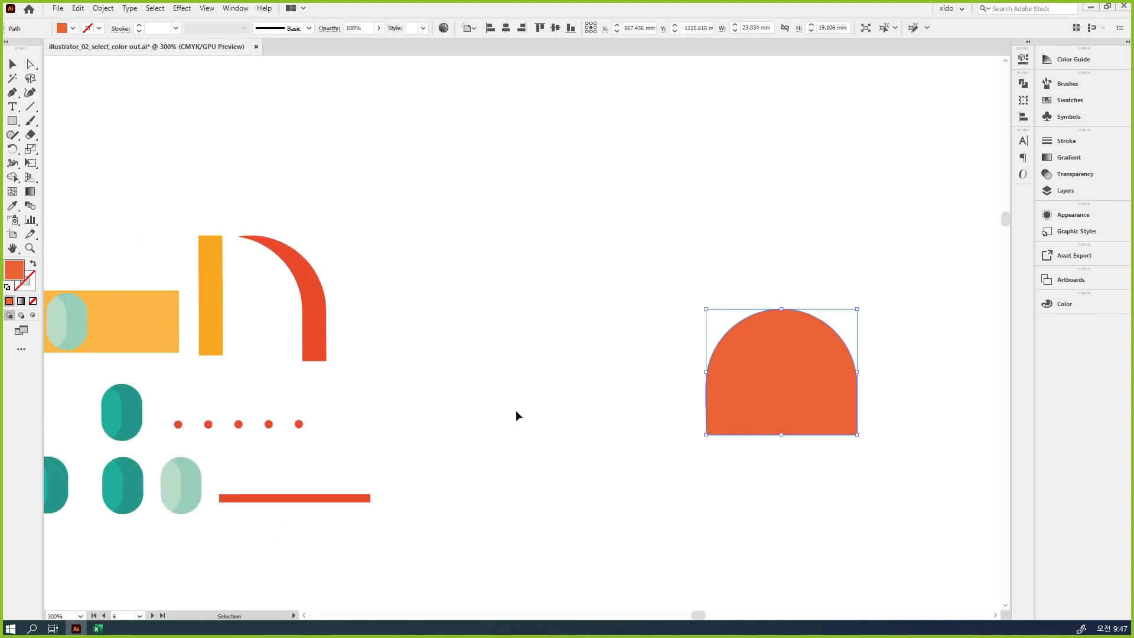
pyautogui.hotkey('ctrl', 'z')
pyautogui.press('space')
pyautogui.moveTo(362, 430); pyautogui.dragTo(698, 422)
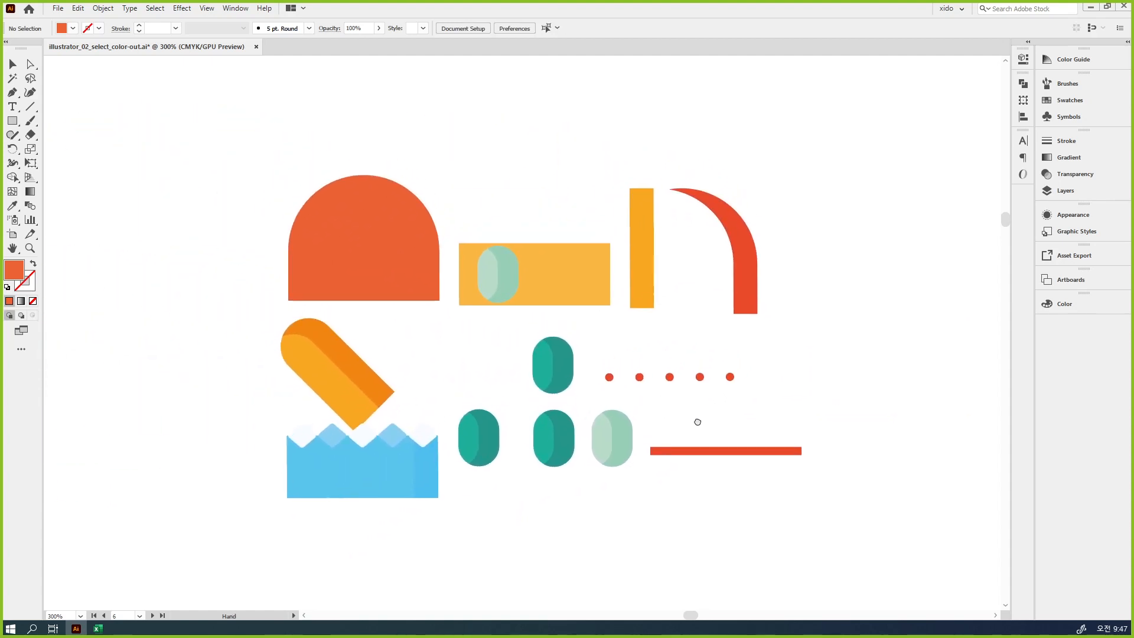
# Select all the pieces, reduce the selection to the red dome, and examine its fill in the Color Picker without changing it
pyautogui.moveTo(770, 499); pyautogui.dragTo(272, 138)
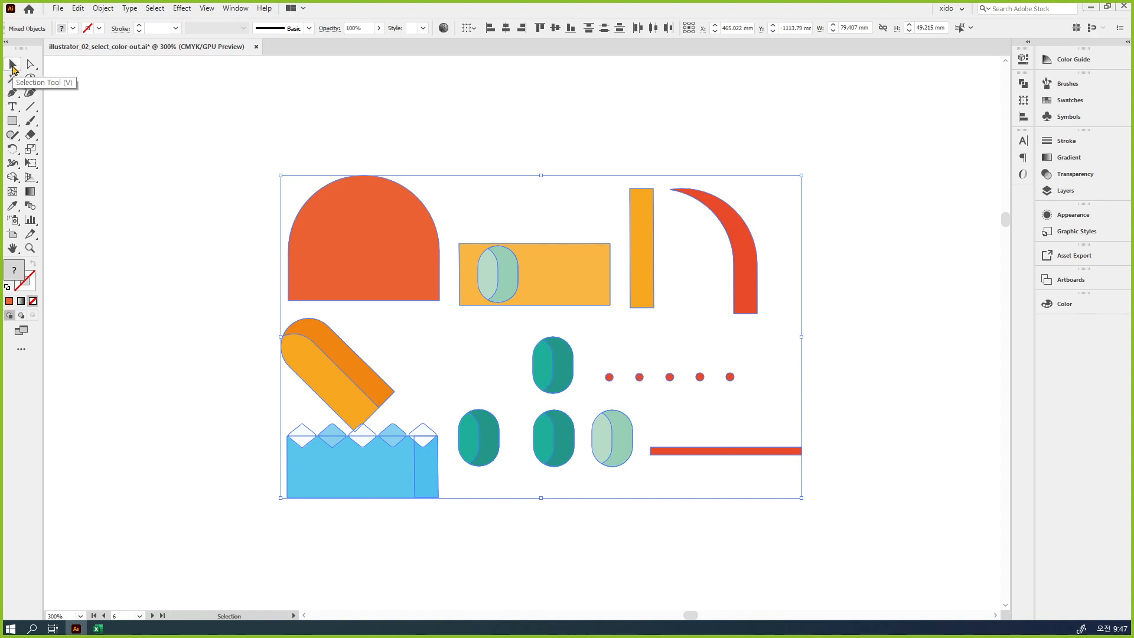
pyautogui.click(248, 234)
pyautogui.click(354, 257)
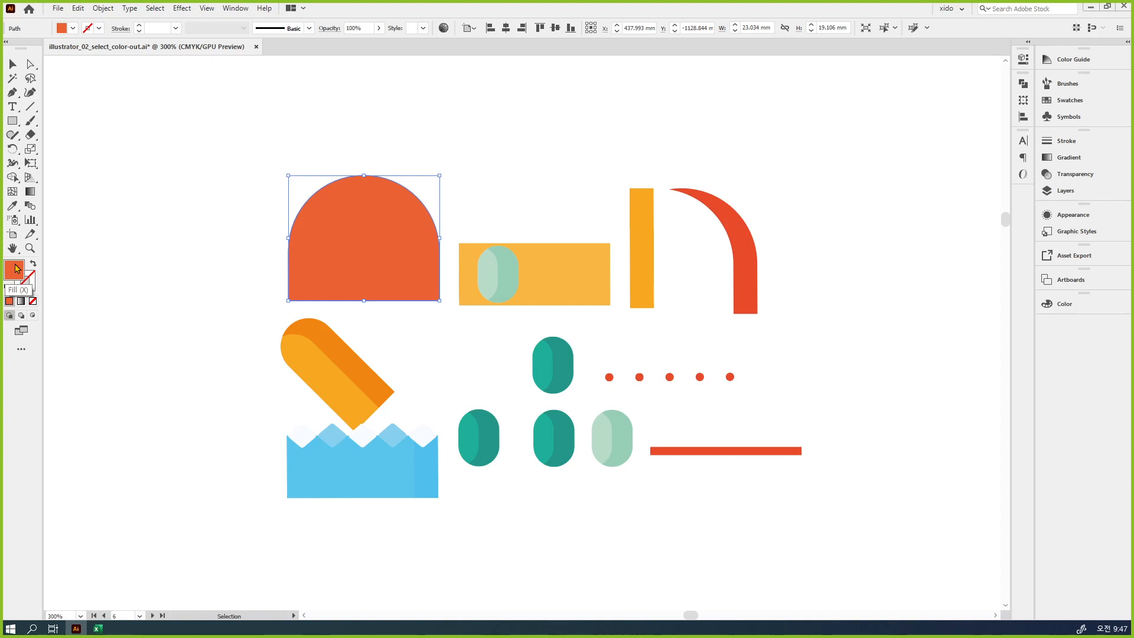
pyautogui.doubleClick(16, 268)
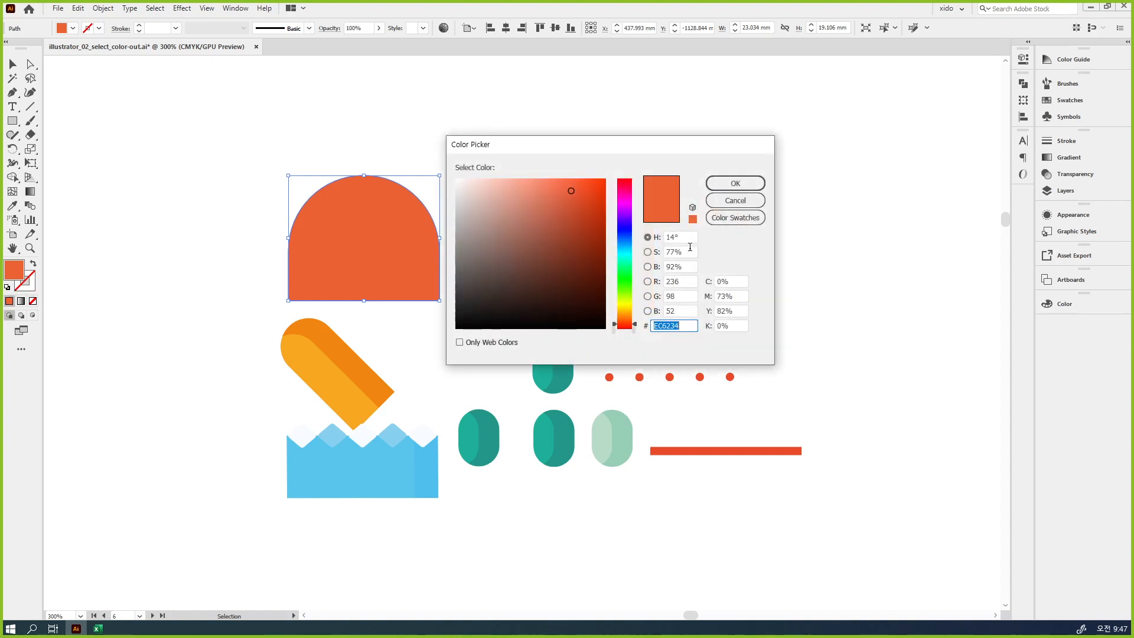
pyautogui.click(734, 200)
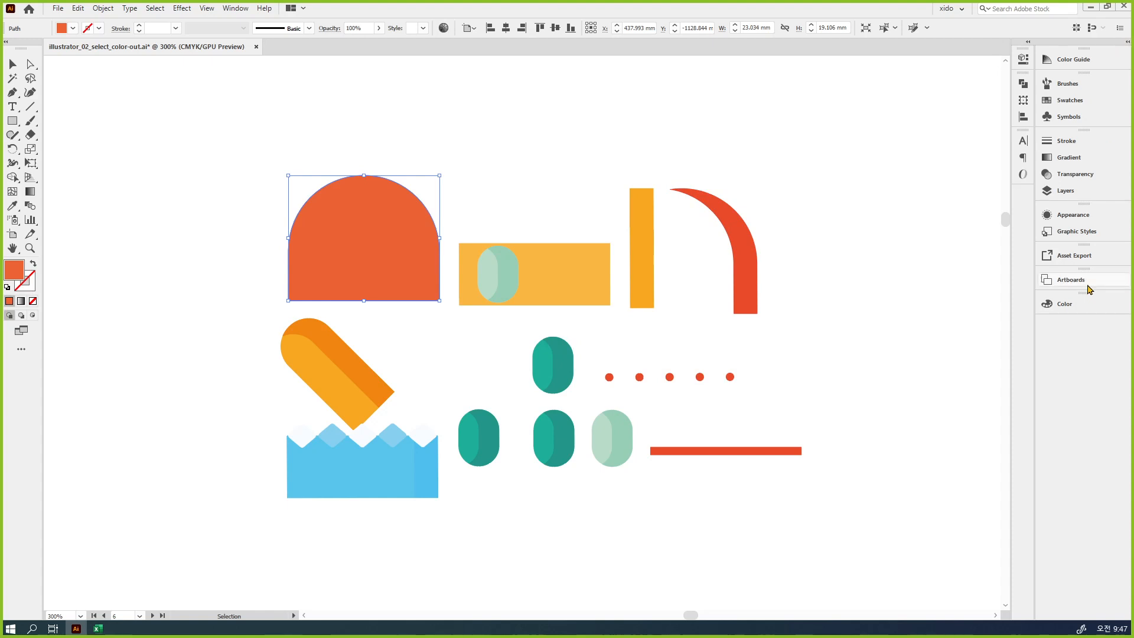
# Float the Color panel over the dome, mix its fill with the CMYK sliders, and pick a yellow fill from the spectrum
pyautogui.moveTo(1091, 306); pyautogui.dragTo(370, 181)
pyautogui.moveTo(372, 223); pyautogui.dragTo(359, 223)
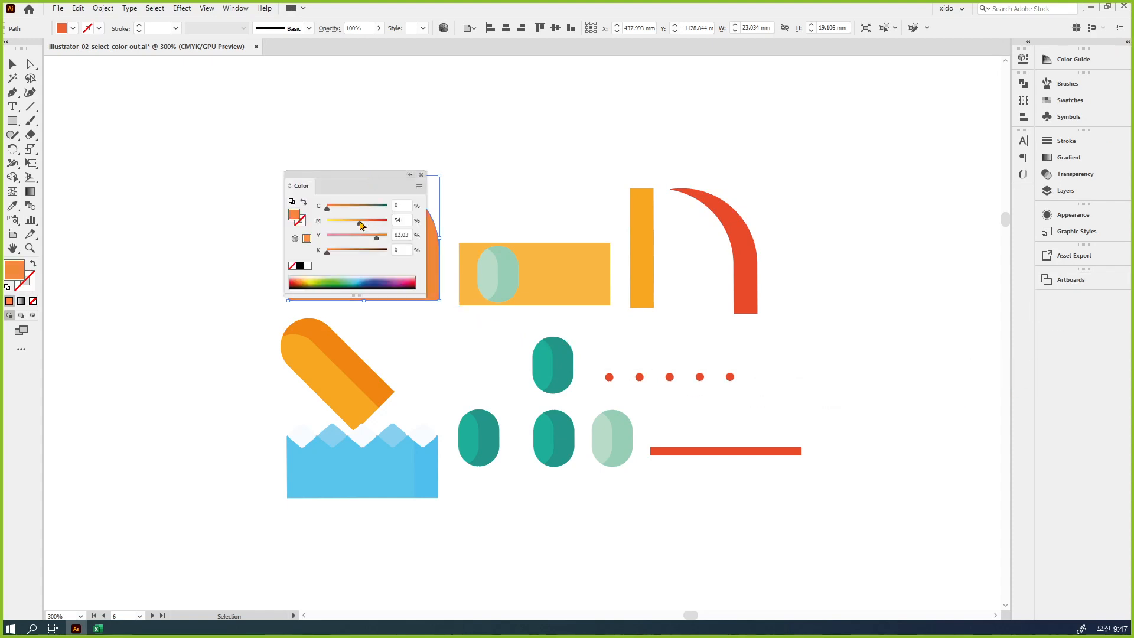
pyautogui.click(367, 207)
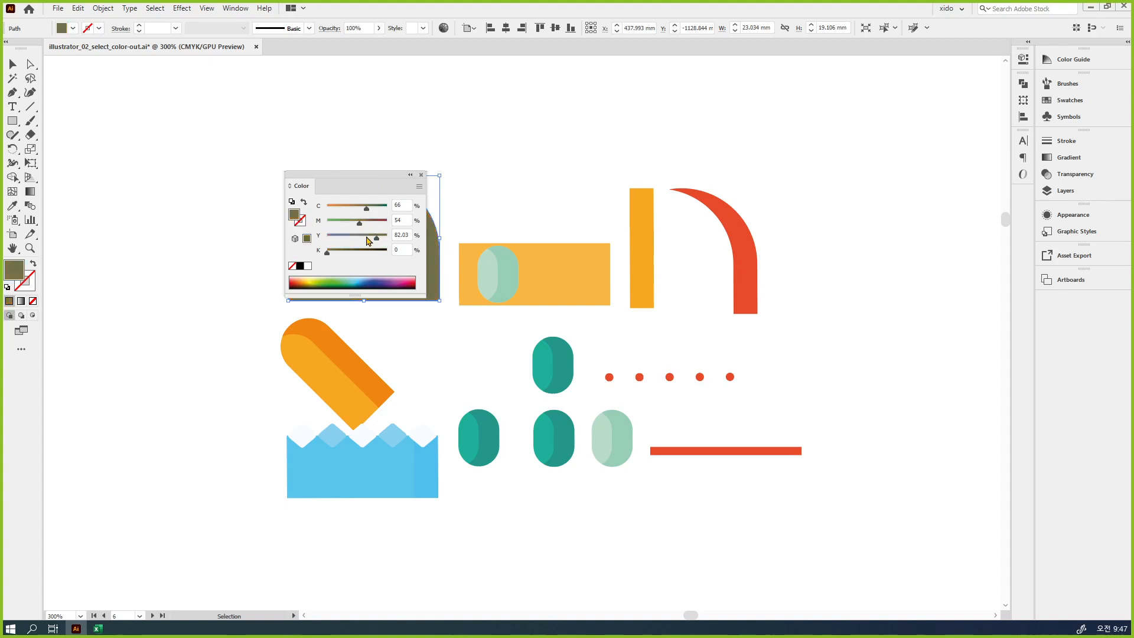
pyautogui.click(341, 252)
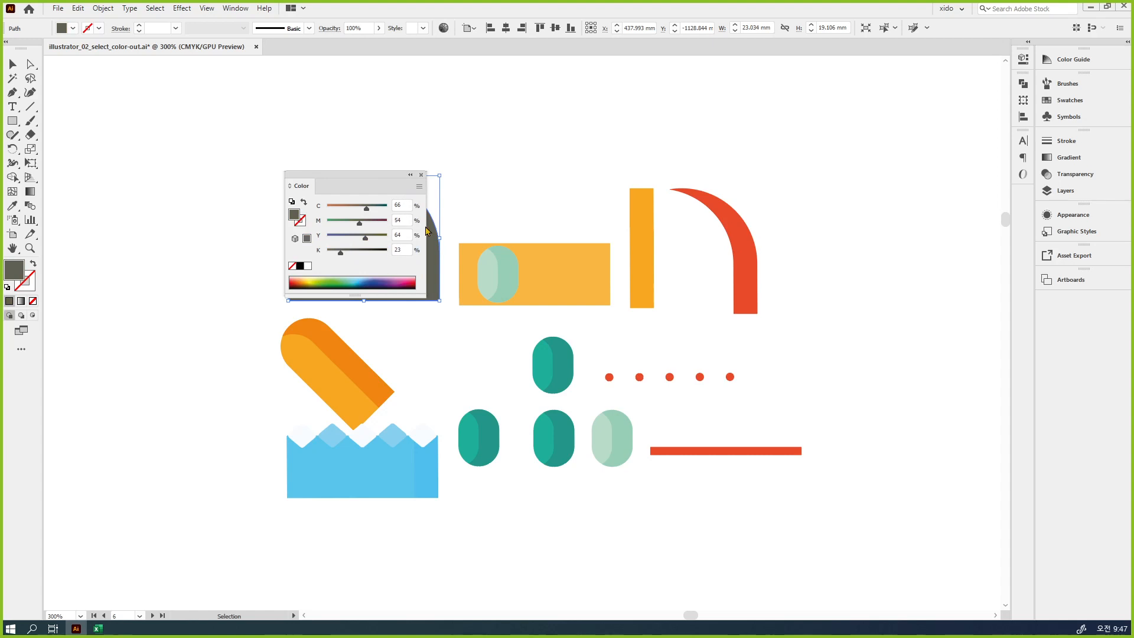
pyautogui.click(308, 278)
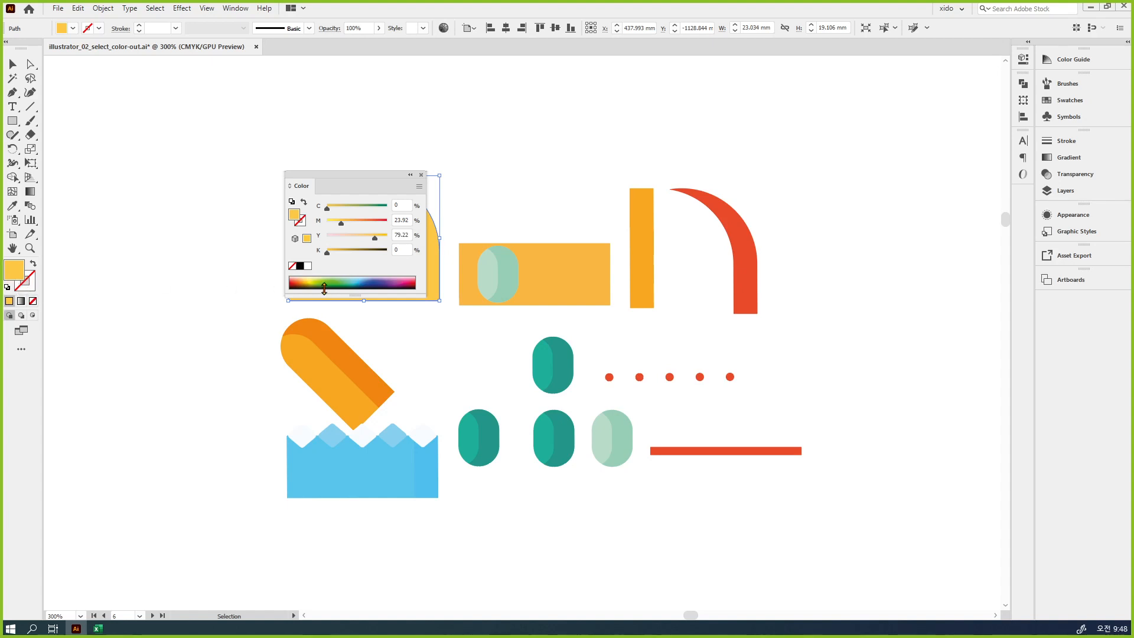
# Switch the active colour attribute between the dome's stroke and fill, leaving the stroke active
pyautogui.click(301, 222)
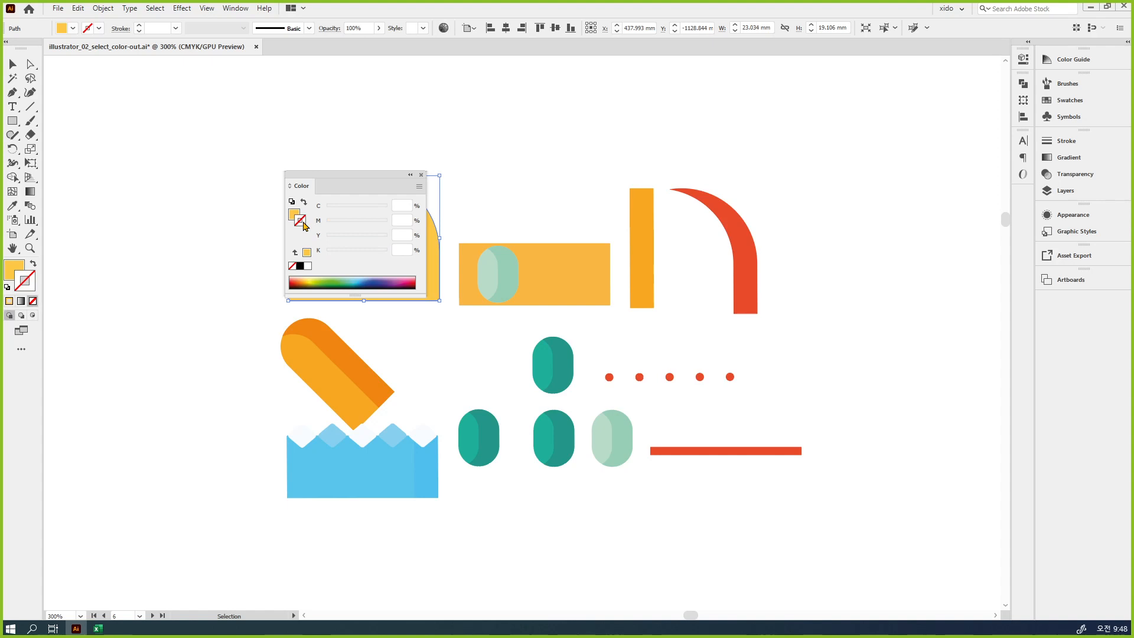
pyautogui.hotkey('ctrl', 'F12')
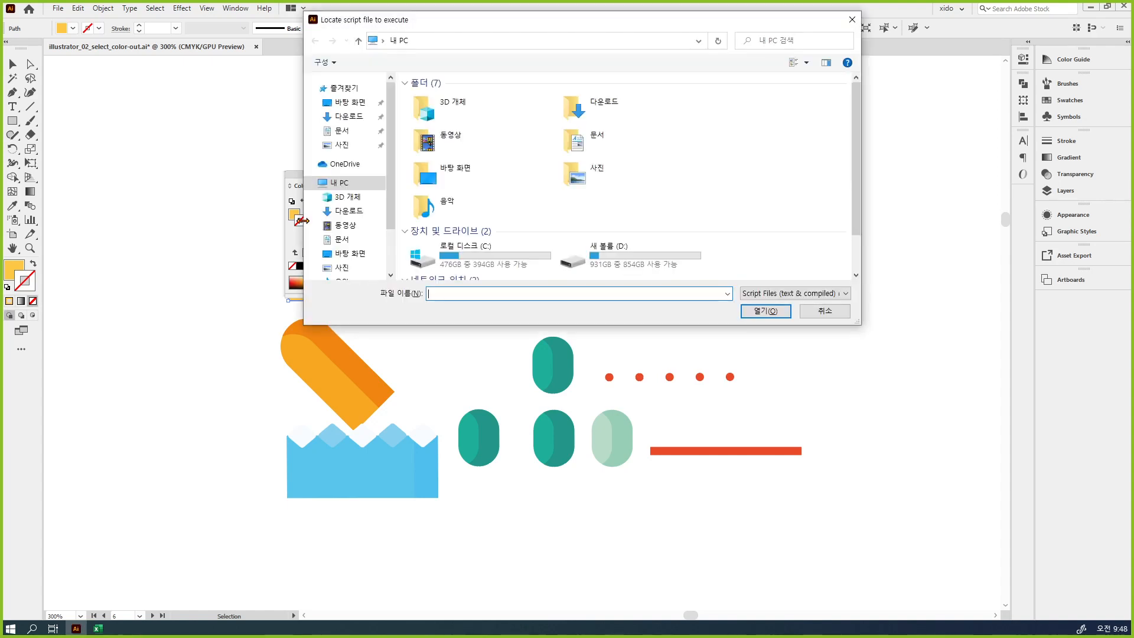
pyautogui.press('Escape')
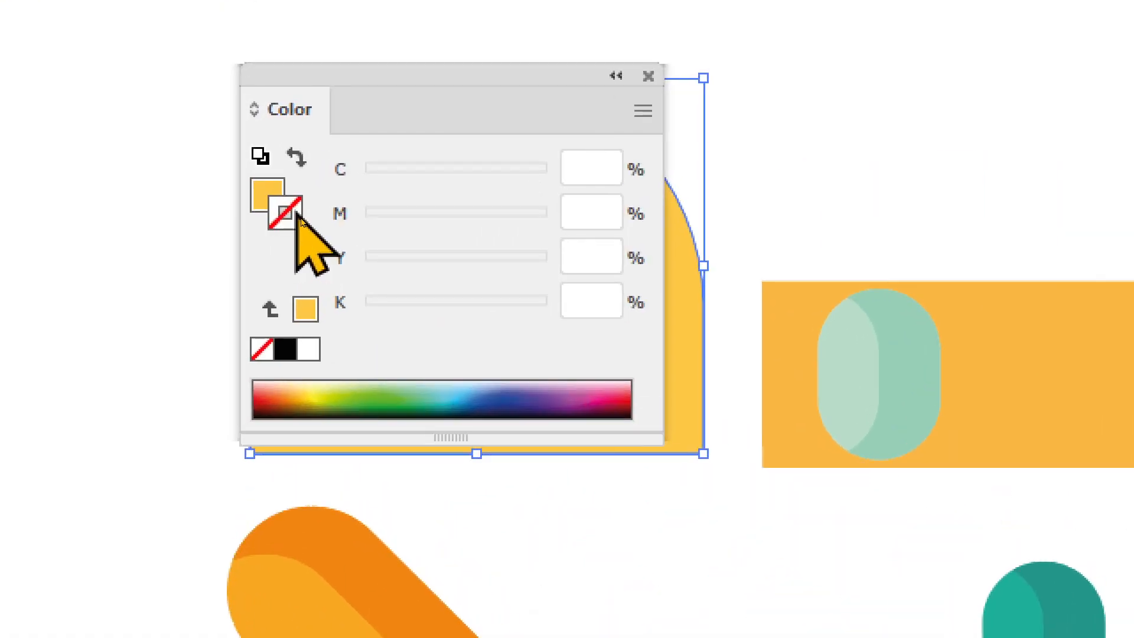
pyautogui.click(289, 217)
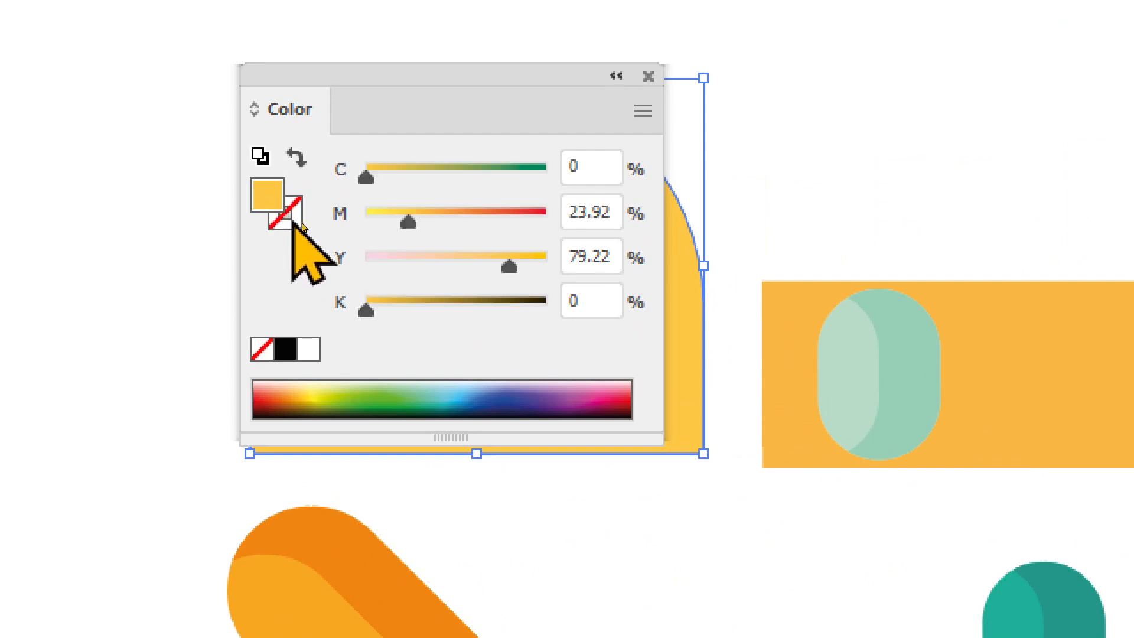
pyautogui.click(269, 201)
pyautogui.click(298, 223)
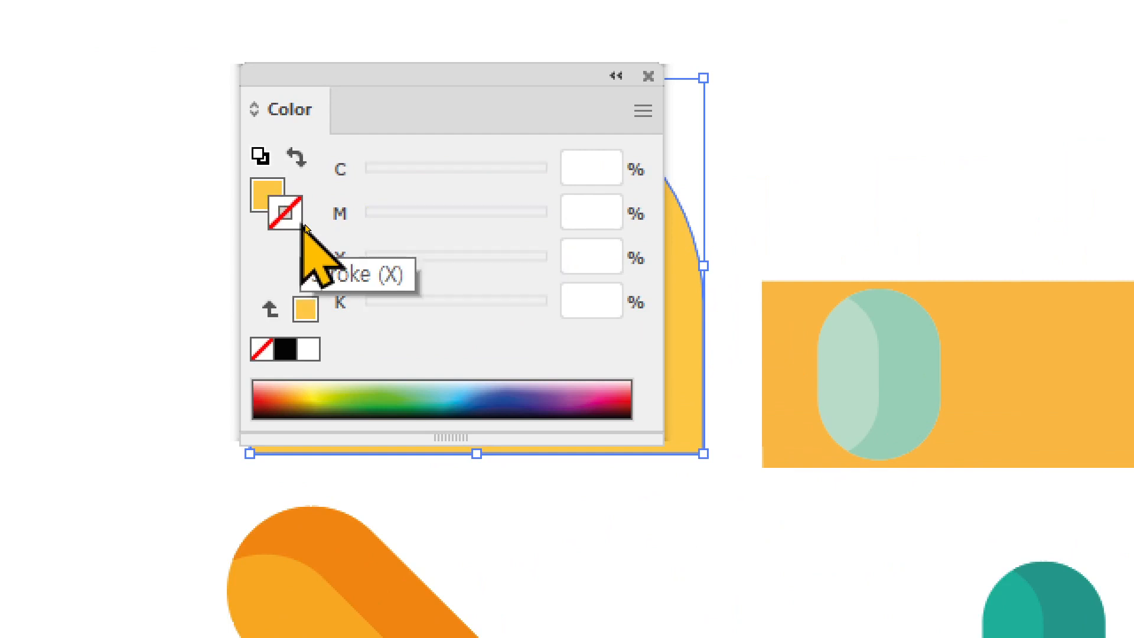
# Set the dome's stroke to M 43 and C 55, and clear the stroke to None again
pyautogui.click(444, 220)
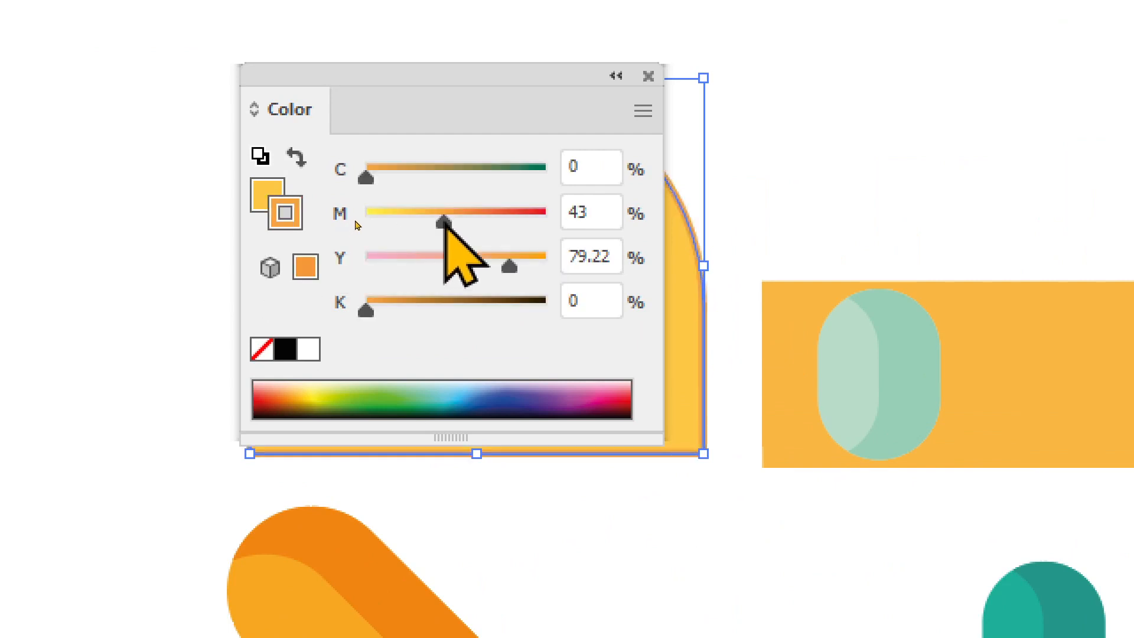
pyautogui.click(466, 167)
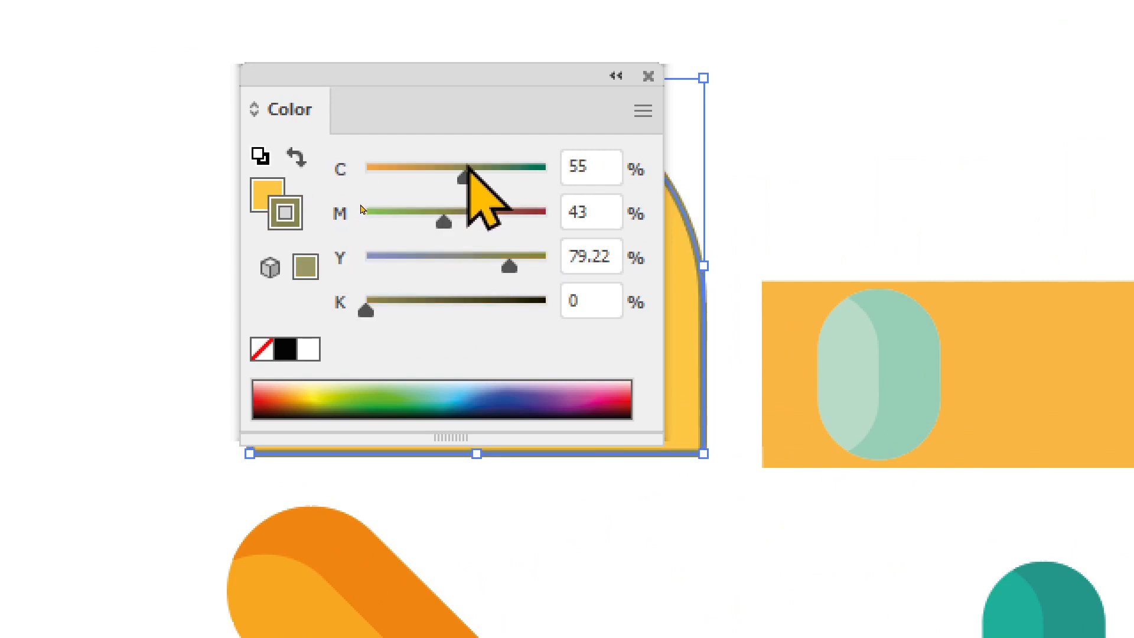
pyautogui.click(260, 350)
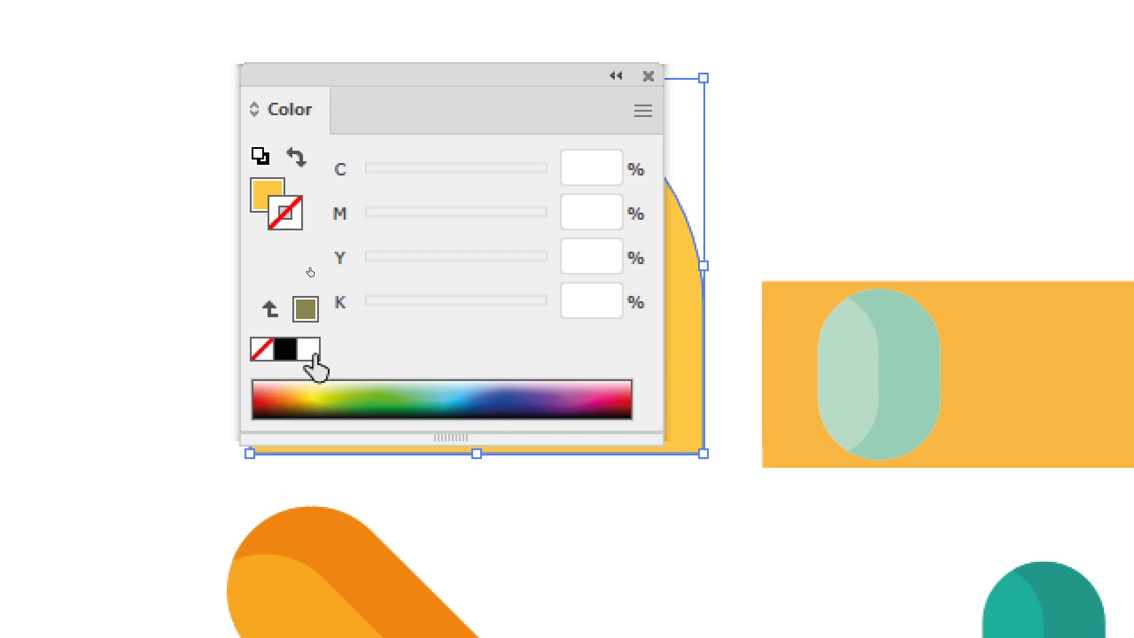
# Set the dome's fill and stroke to white, and show the transparency grid behind the artwork
pyautogui.click(263, 192)
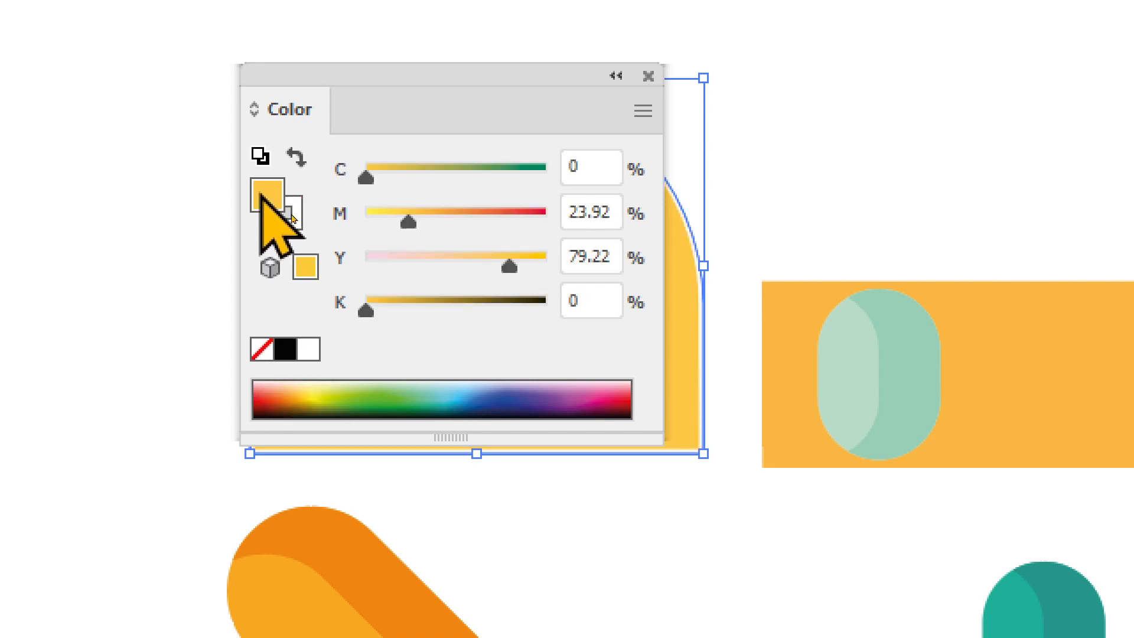
pyautogui.click(309, 351)
pyautogui.moveTo(362, 107); pyautogui.dragTo(739, 174)
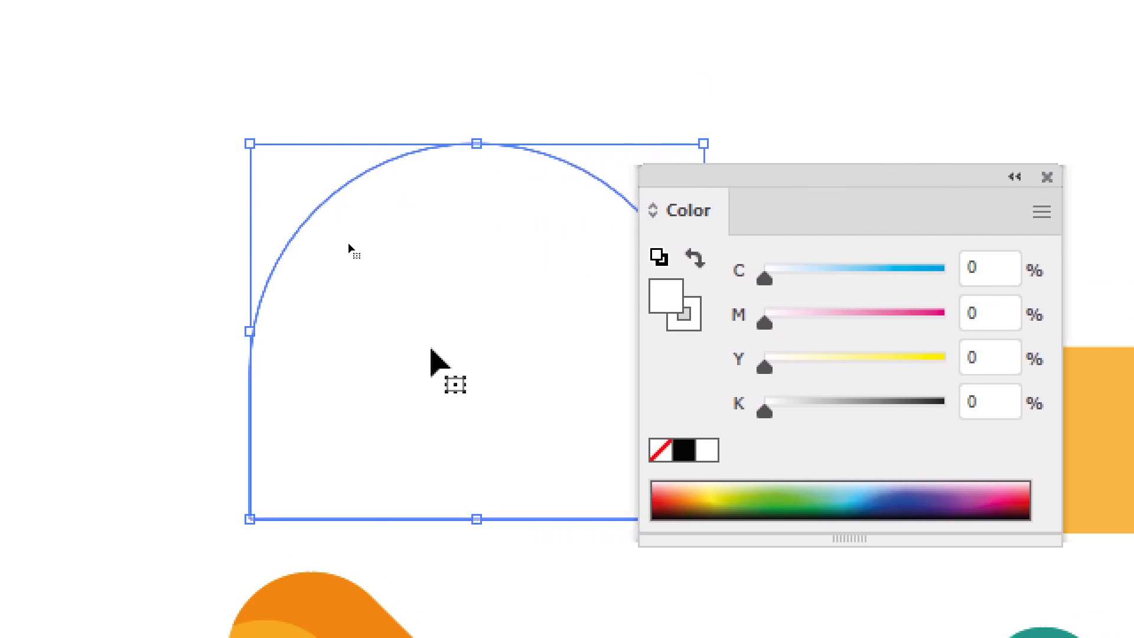
pyautogui.press('a')
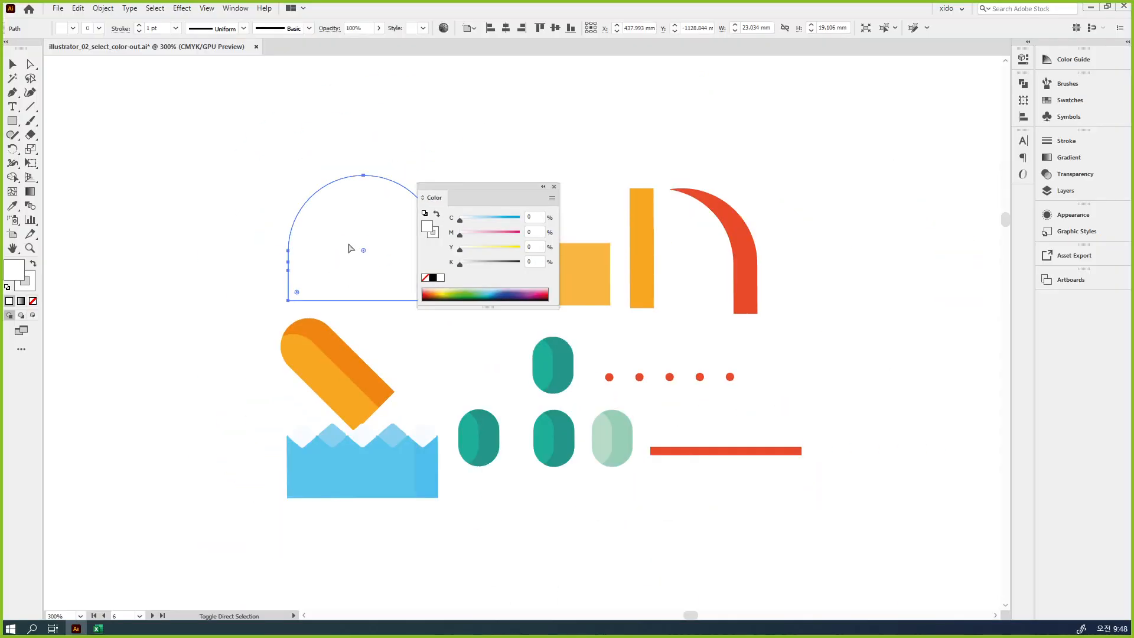
pyautogui.hotkey('ctrl', 'shift', 'd')
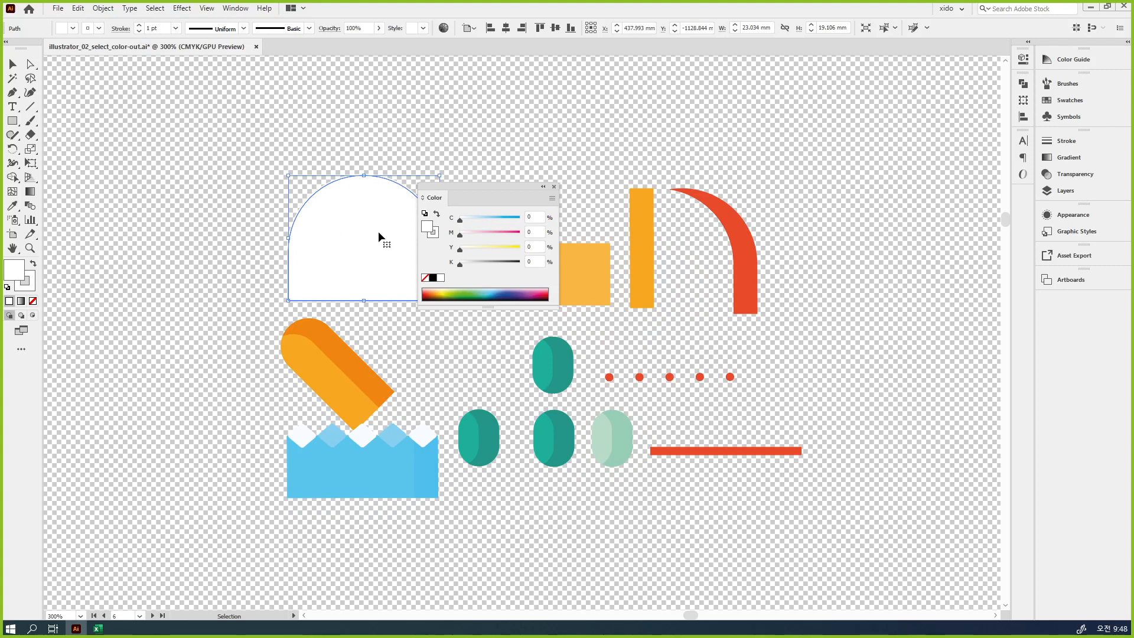
# Clear the dome's white stroke and give it a yellow stroke from the colour spectrum, C 7.84 and Y 79.61
pyautogui.click(435, 236)
pyautogui.click(426, 278)
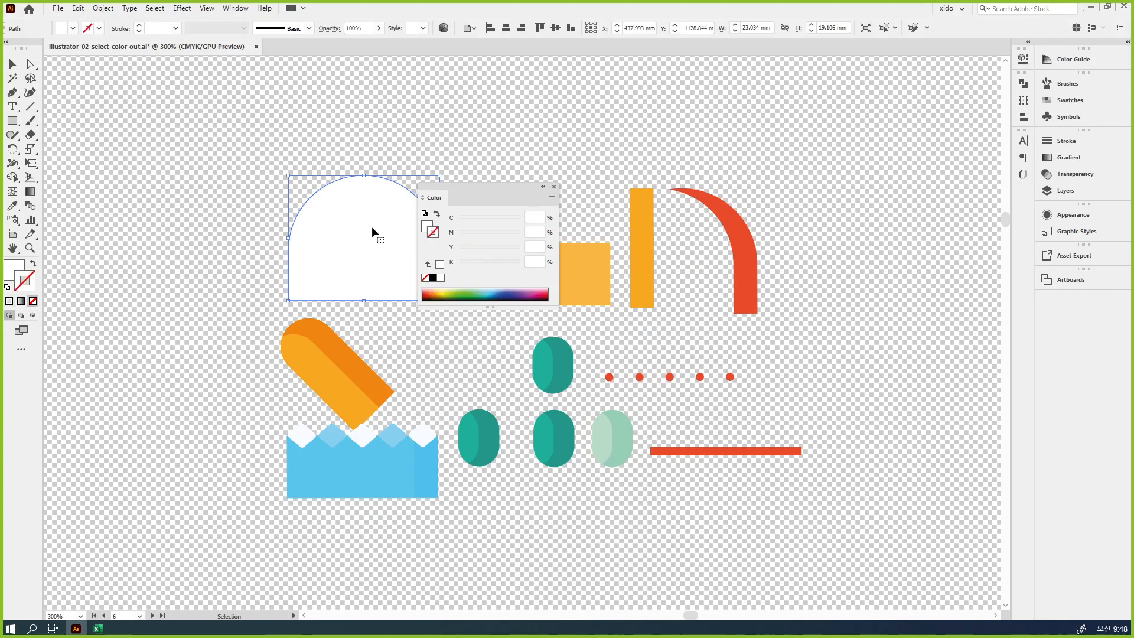
pyautogui.click(447, 289)
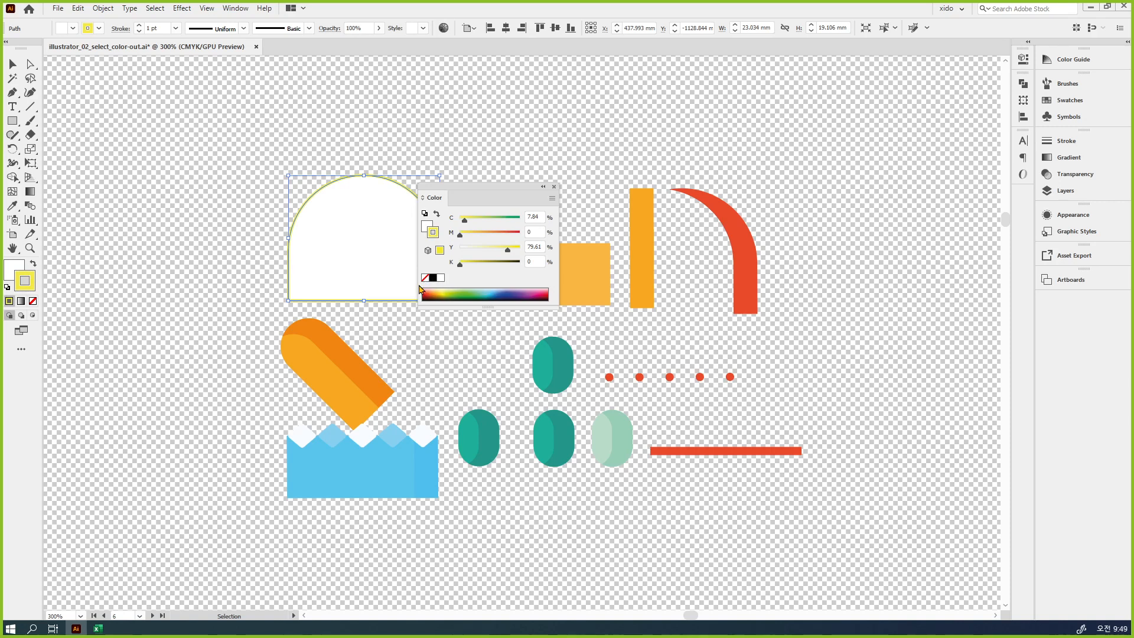
# Reduce the white dome's opacity to 54%
pyautogui.click(1052, 178)
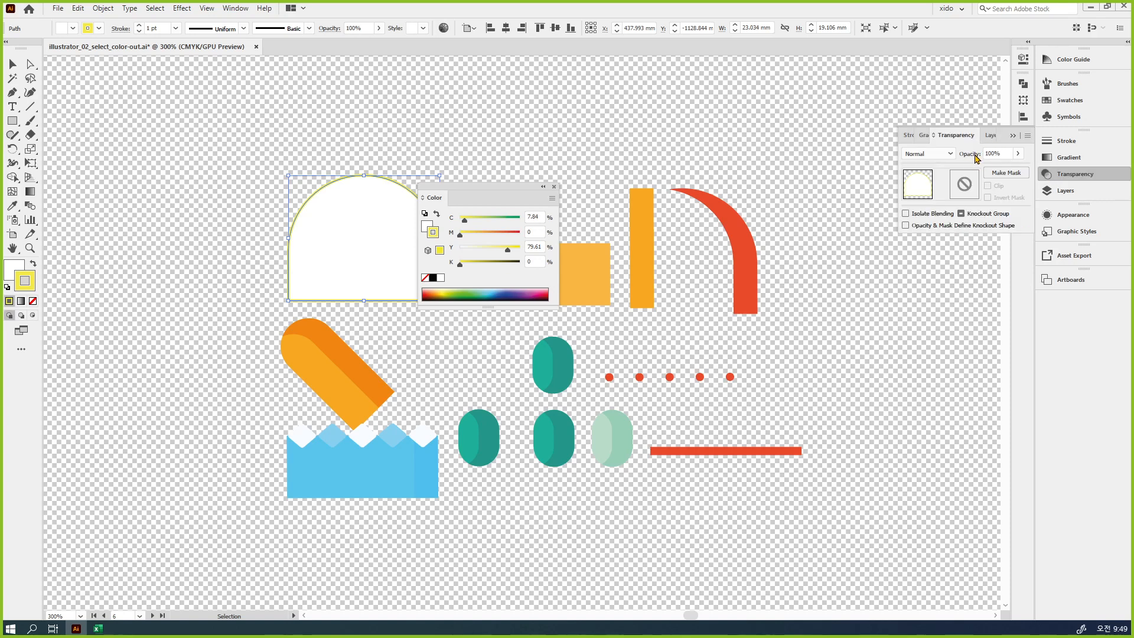
pyautogui.click(1018, 153)
pyautogui.moveTo(1013, 172)
pyautogui.mouseDown()
pyautogui.moveTo(979, 175)
pyautogui.moveTo(1019, 170)
pyautogui.mouseUp()
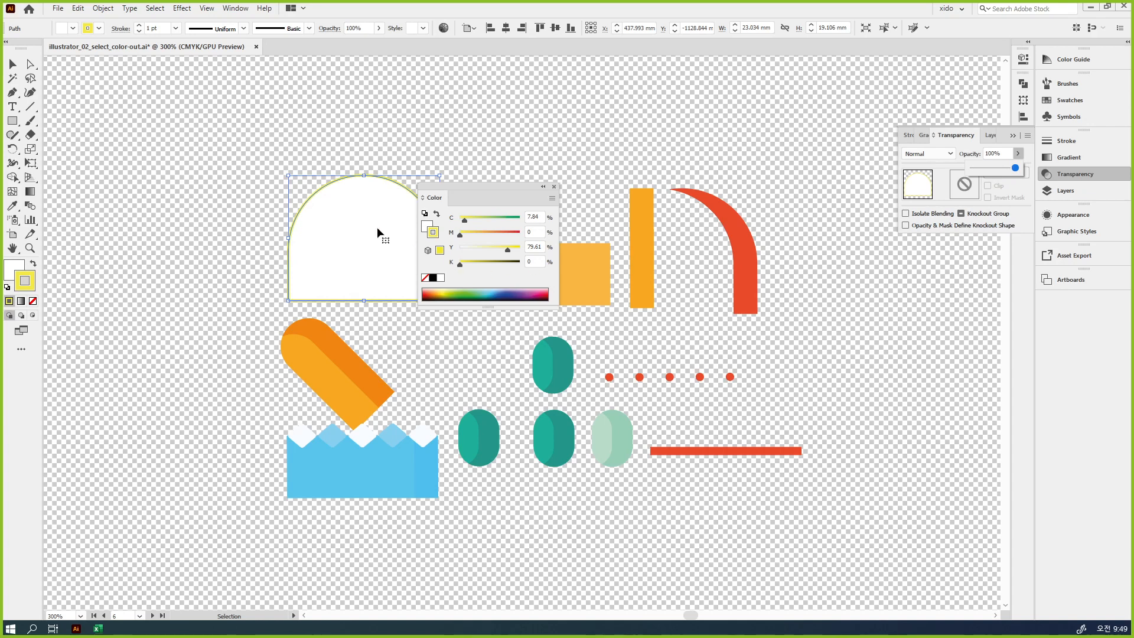
pyautogui.moveTo(1016, 168); pyautogui.dragTo(996, 168)
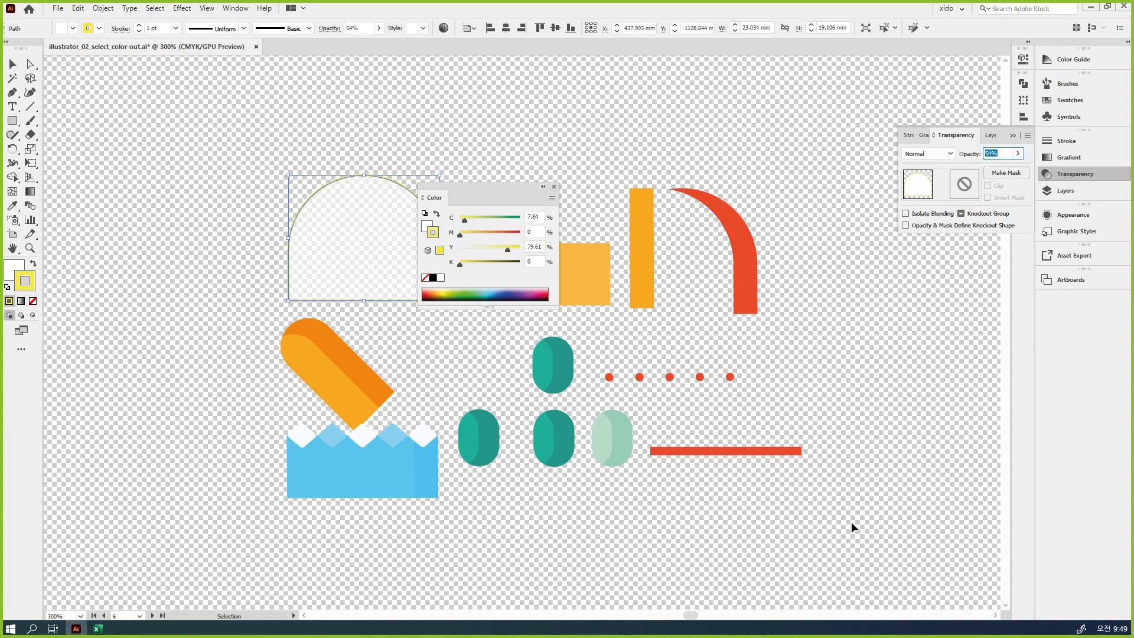
# Group all the pieces, and place the floating Color and Transparency panels side by side above the artwork
pyautogui.moveTo(844, 526); pyautogui.dragTo(272, 169)
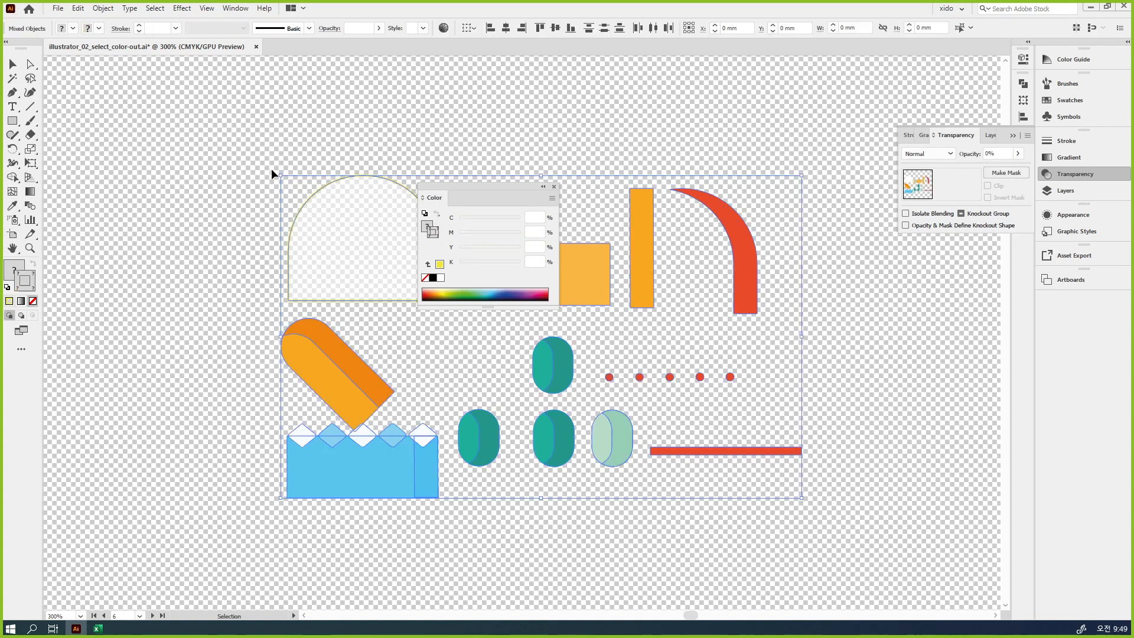
pyautogui.hotkey('ctrl', 'g')
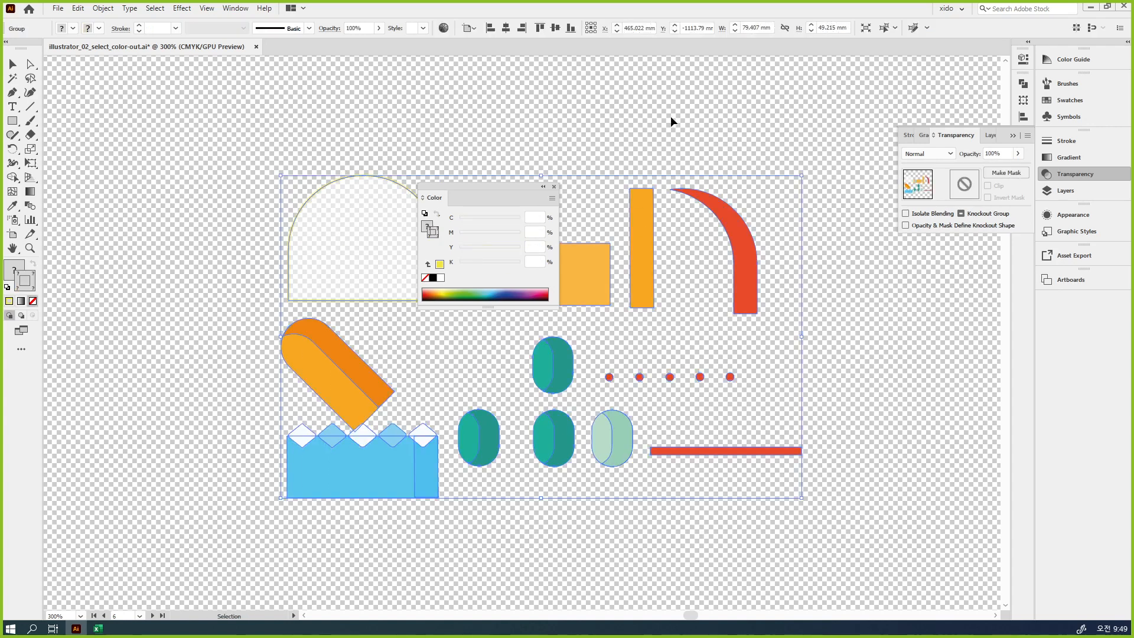
pyautogui.moveTo(1075, 175); pyautogui.dragTo(502, 102)
pyautogui.click(561, 97)
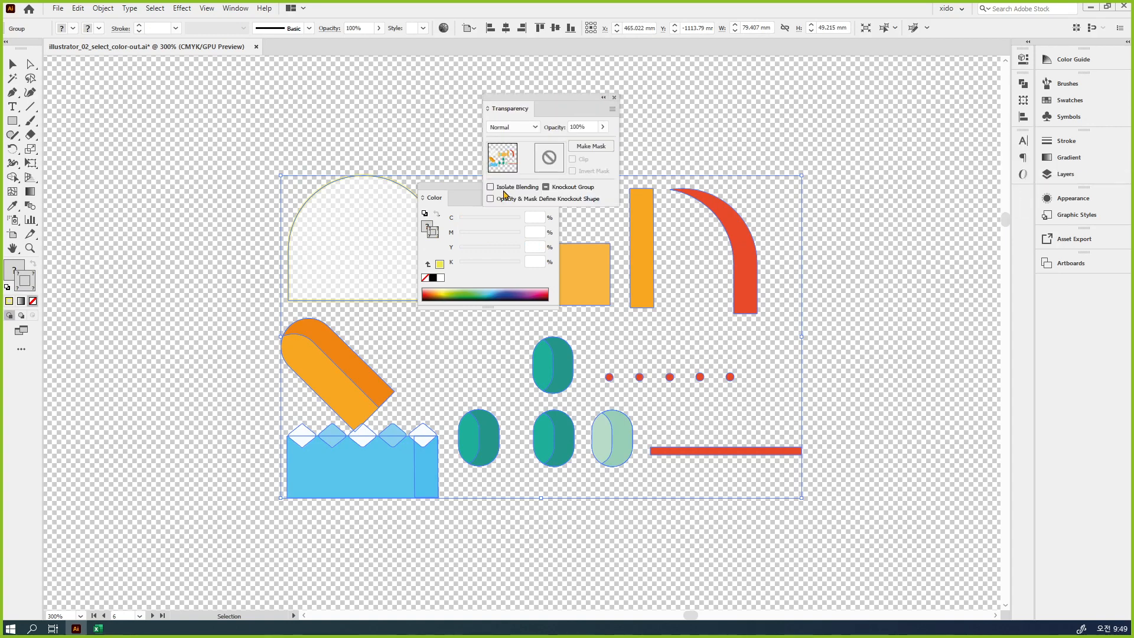
pyautogui.moveTo(467, 192); pyautogui.dragTo(114, 103)
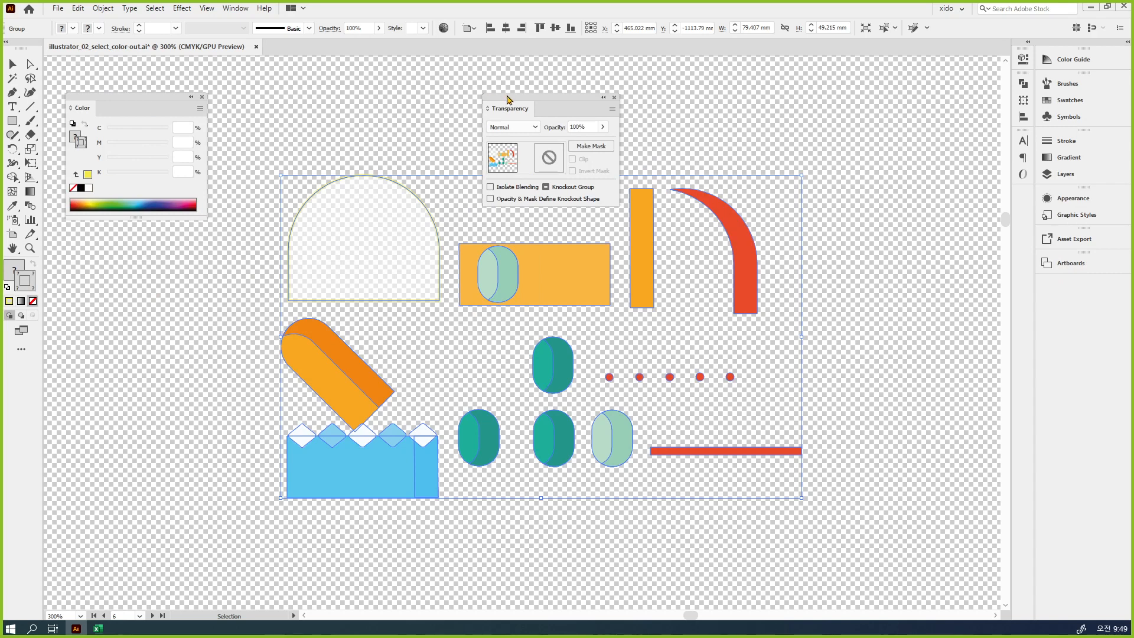
pyautogui.moveTo(508, 100); pyautogui.dragTo(248, 100)
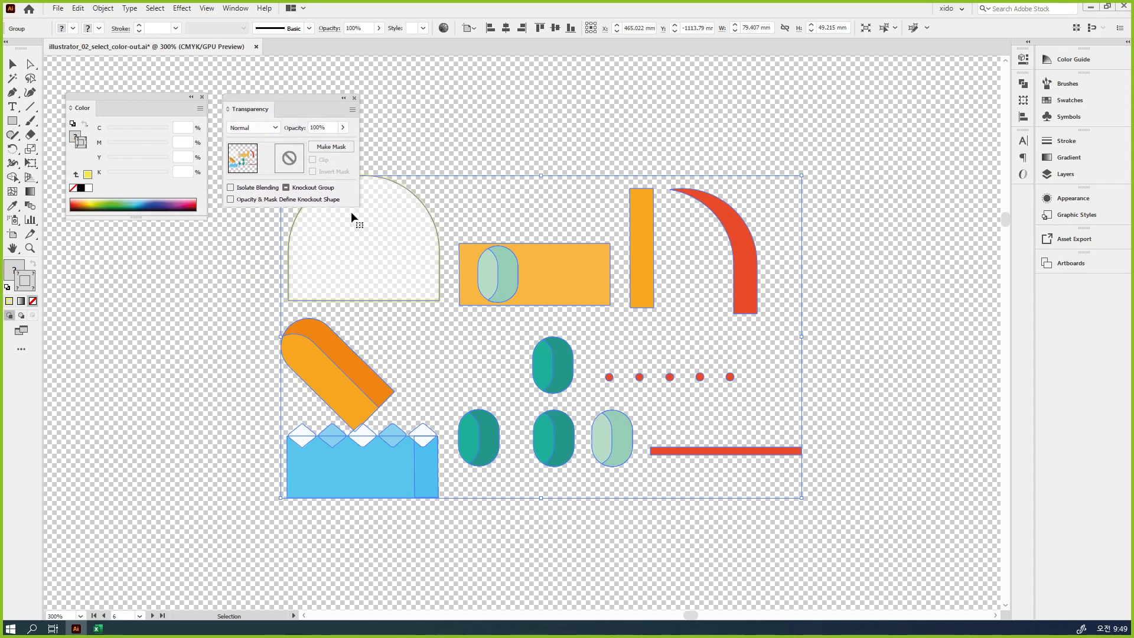
# Ungroup the pieces and select the dome alone to compare its opacity with the group's
pyautogui.hotkey('ctrl', 'shift', 'g')
pyautogui.click(434, 185)
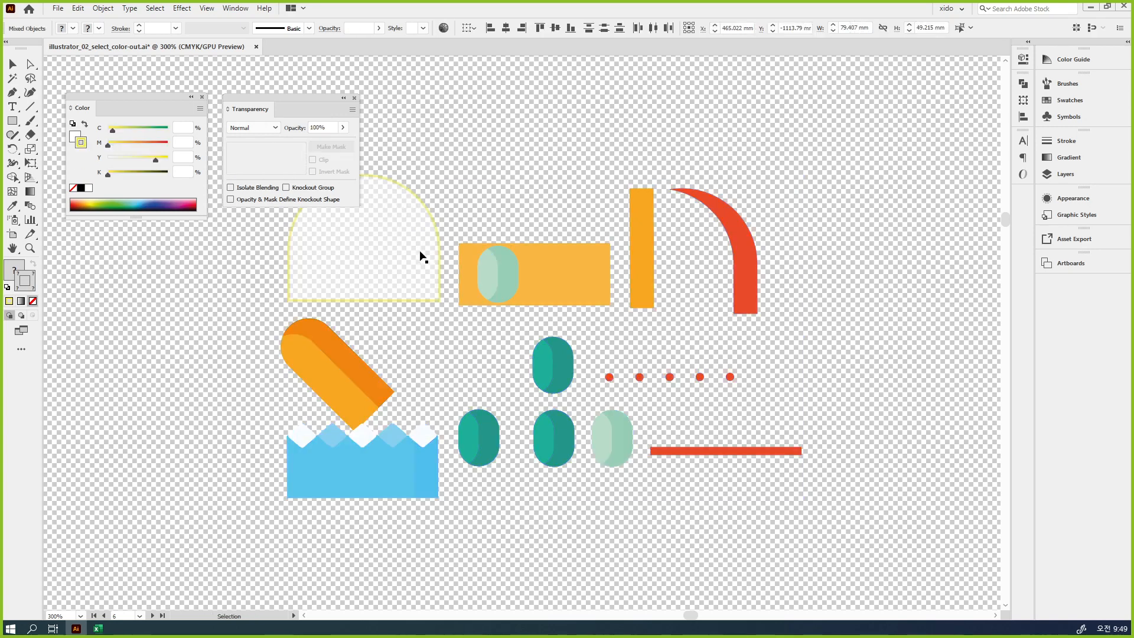
pyautogui.click(416, 249)
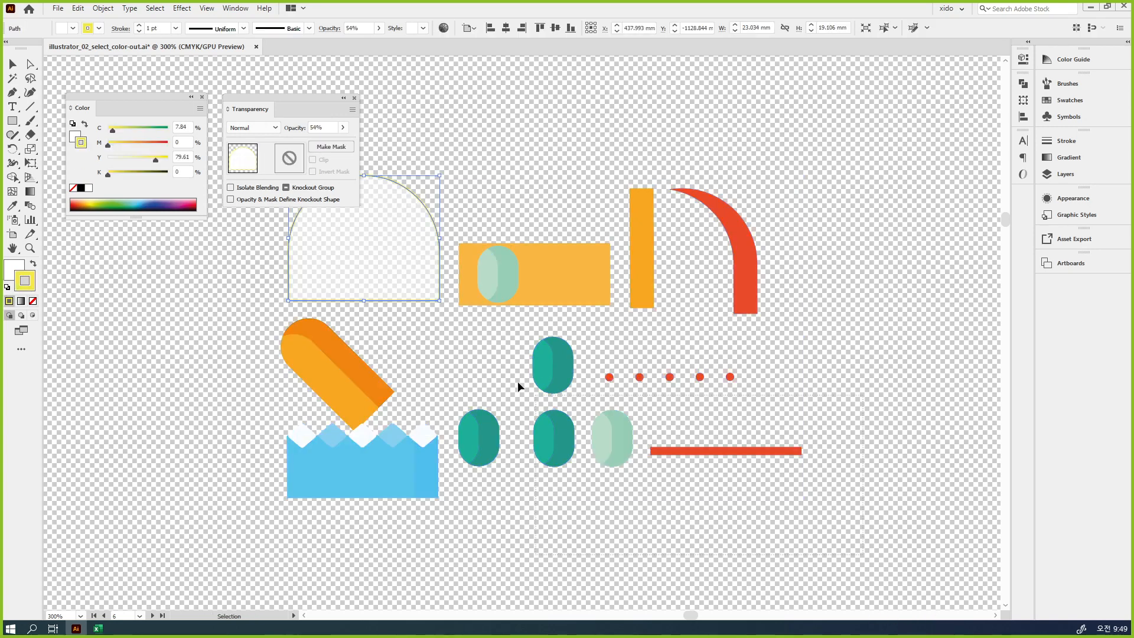
# Group all the pieces again, inspect the group's opacity setting without changing it, and deselect
pyautogui.moveTo(393, 280); pyautogui.dragTo(305, 199)
pyautogui.hotkey('ctrl', 'g')
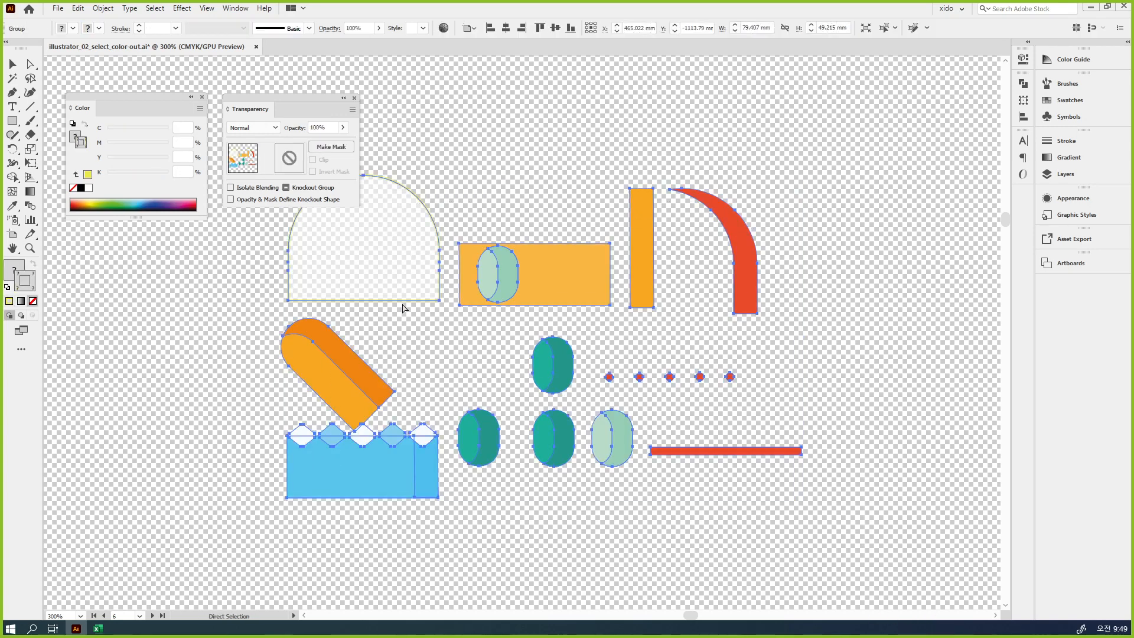
pyautogui.click(342, 128)
pyautogui.moveTo(345, 142)
pyautogui.mouseDown()
pyautogui.moveTo(315, 146)
pyautogui.moveTo(344, 145)
pyautogui.mouseUp()
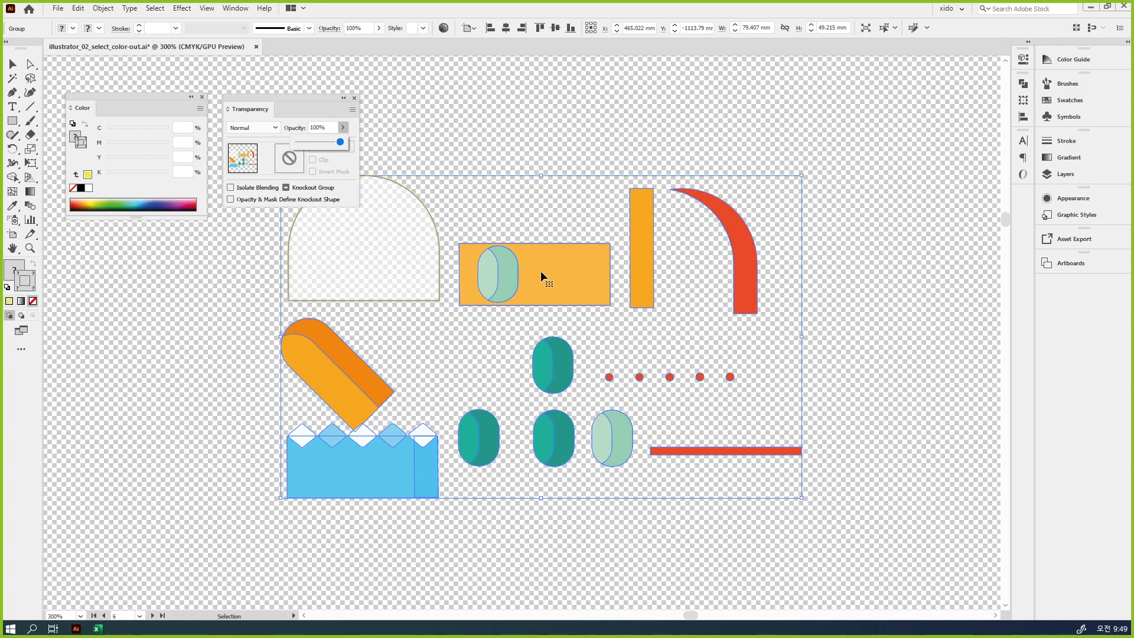
pyautogui.click(541, 190)
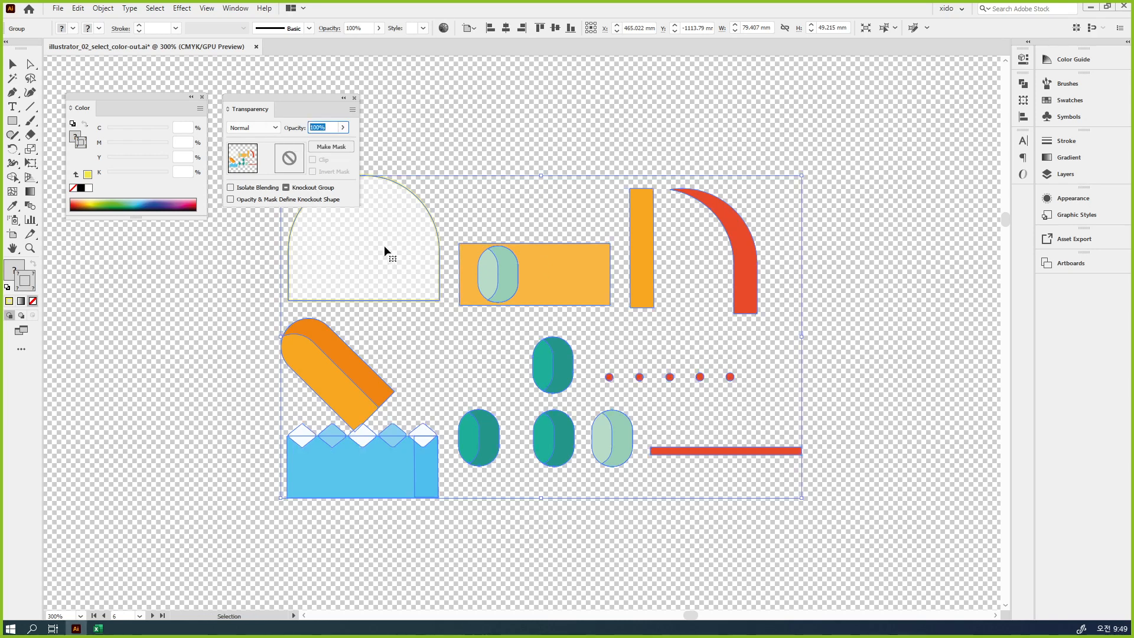
pyautogui.click(481, 217)
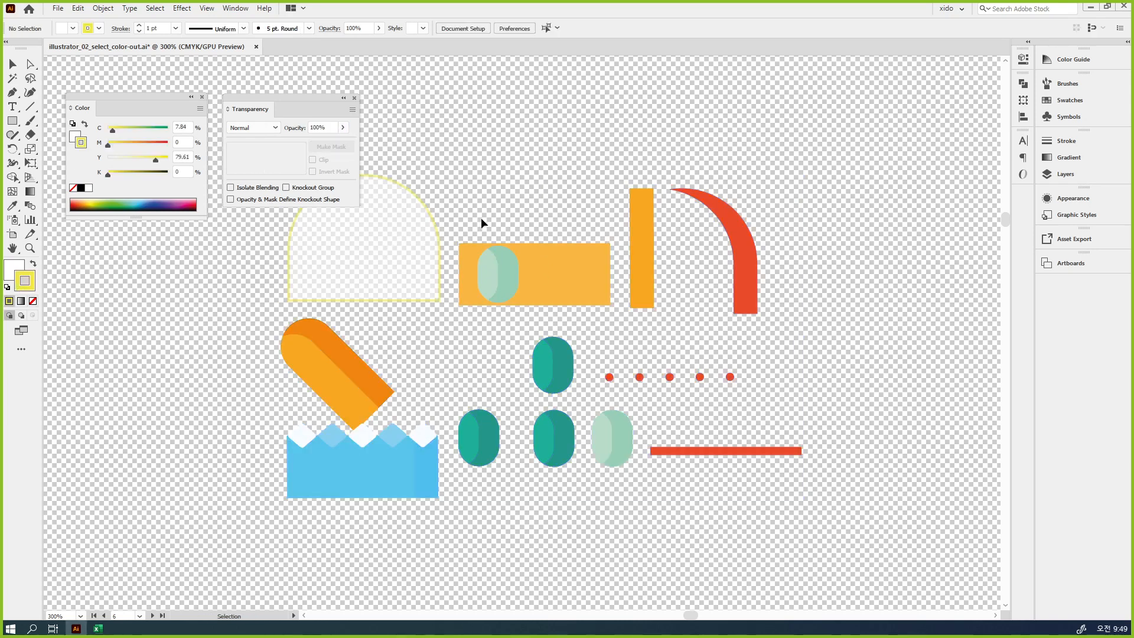
# Select the whole group, break it back into separate pieces, and select only the semi-transparent dome
pyautogui.click(385, 254)
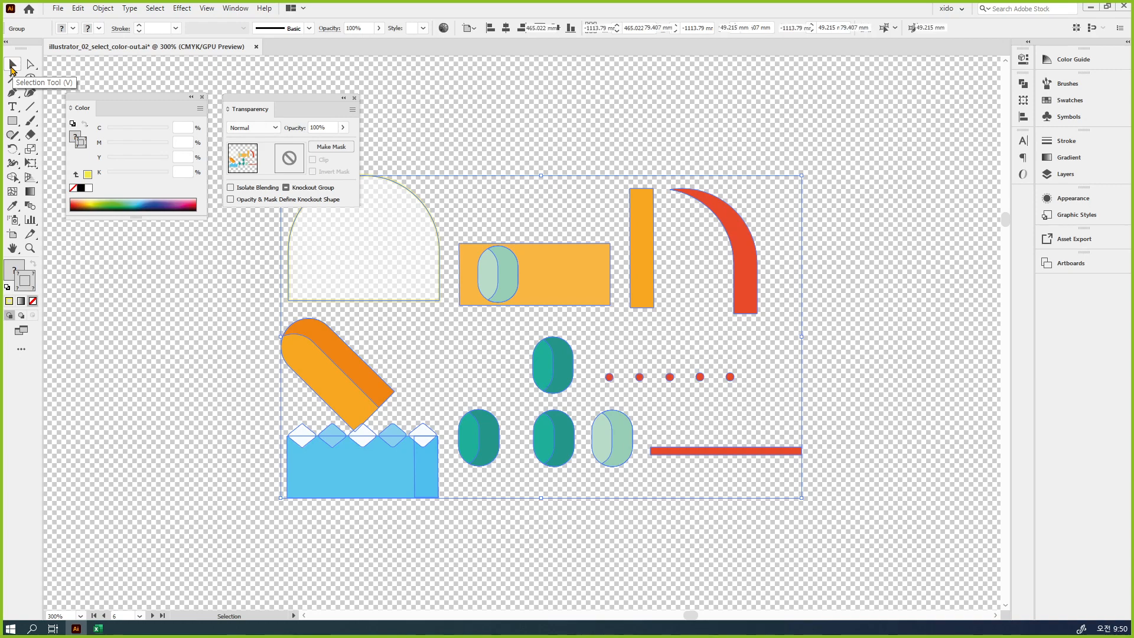
pyautogui.click(454, 124)
pyautogui.click(392, 213)
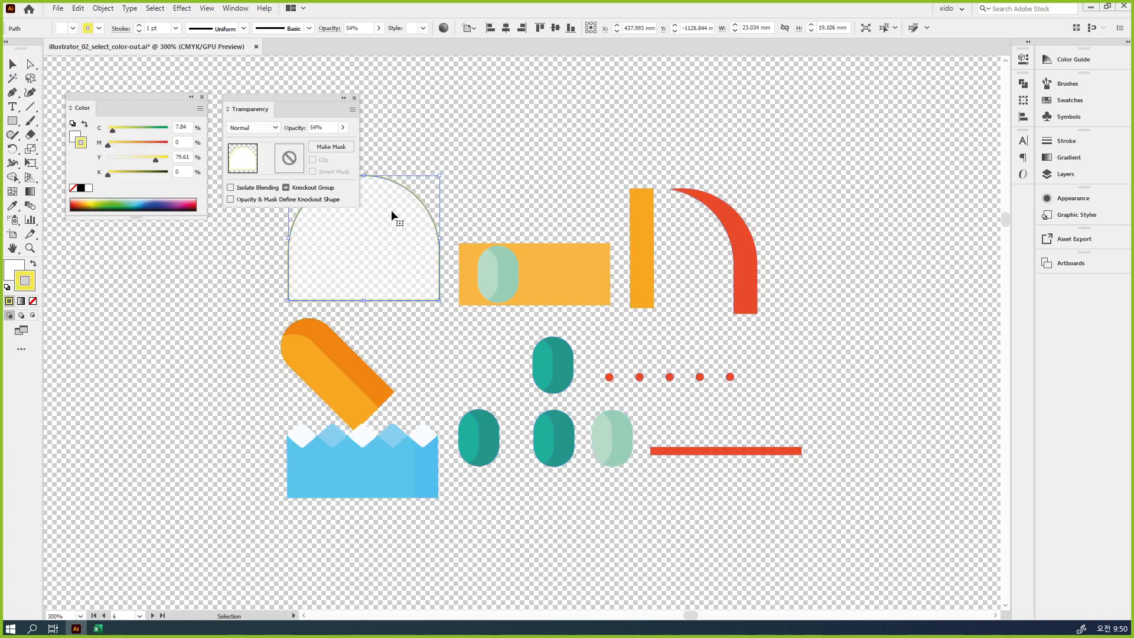
pyautogui.moveTo(541, 258); pyautogui.dragTo(718, 285)
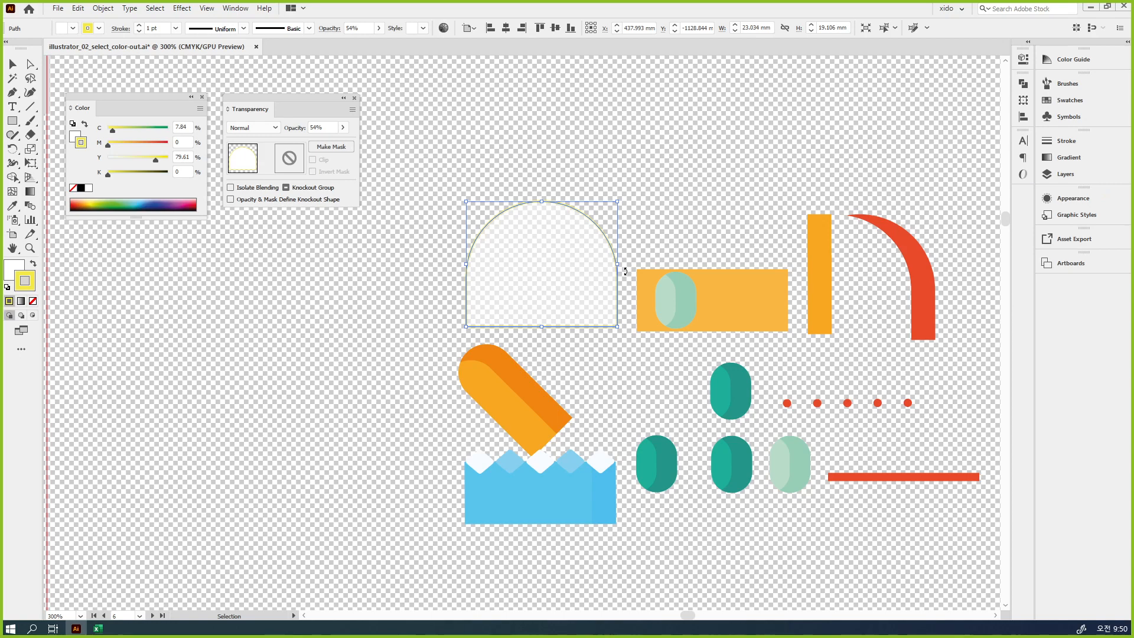
# Hide the transparency grid behind the artwork and select the semi-transparent dome
pyautogui.click(712, 196)
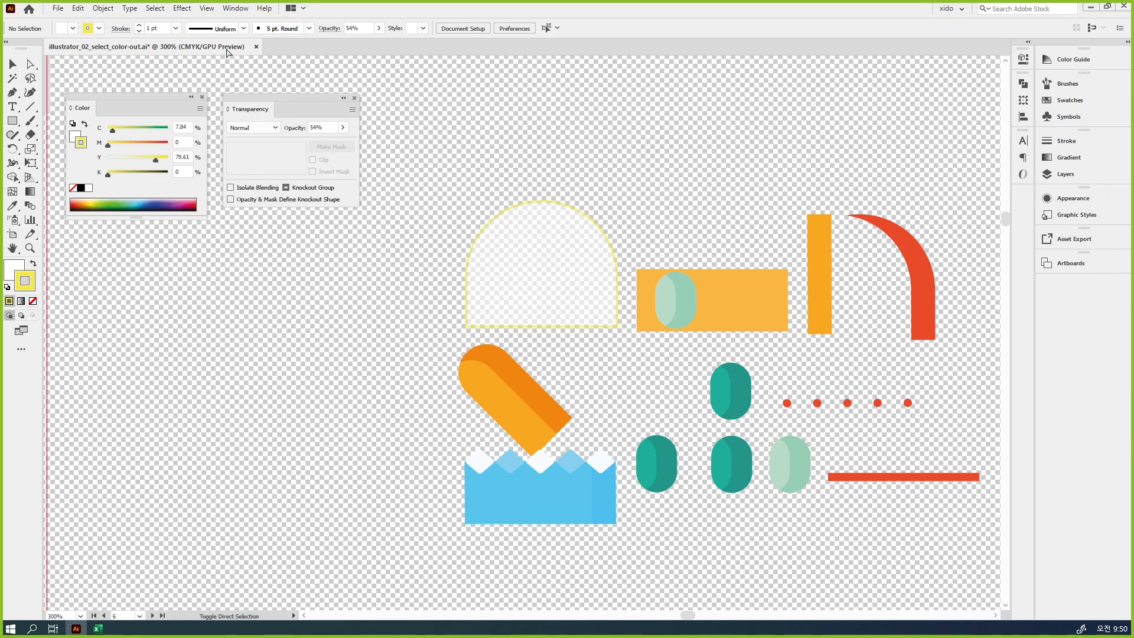
pyautogui.click(207, 9)
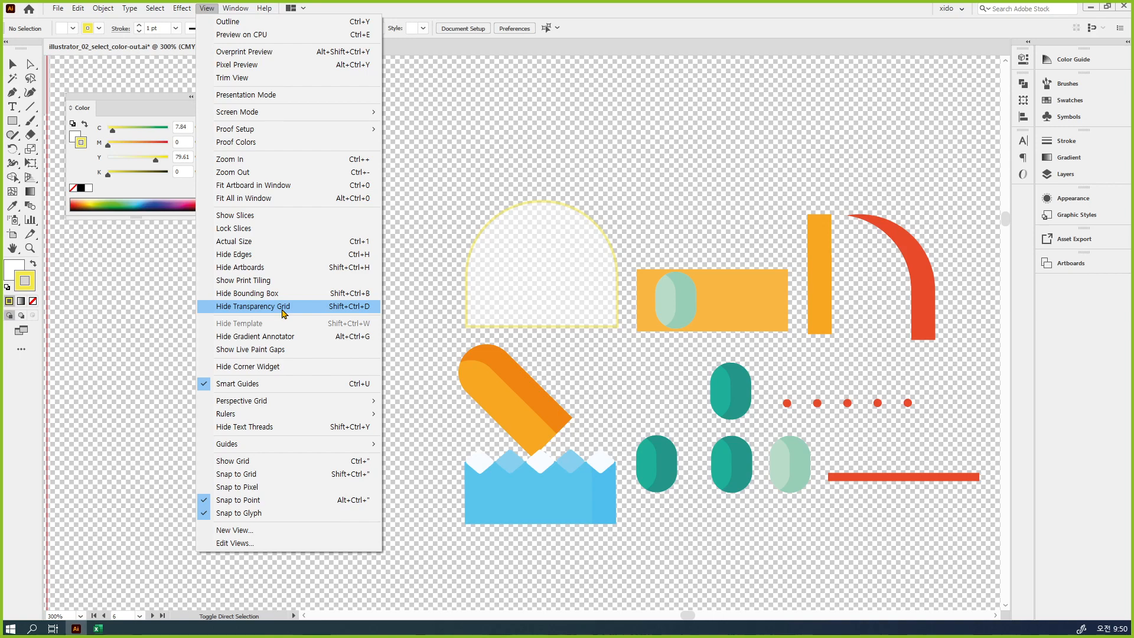
pyautogui.click(498, 114)
pyautogui.moveTo(564, 197); pyautogui.dragTo(510, 178)
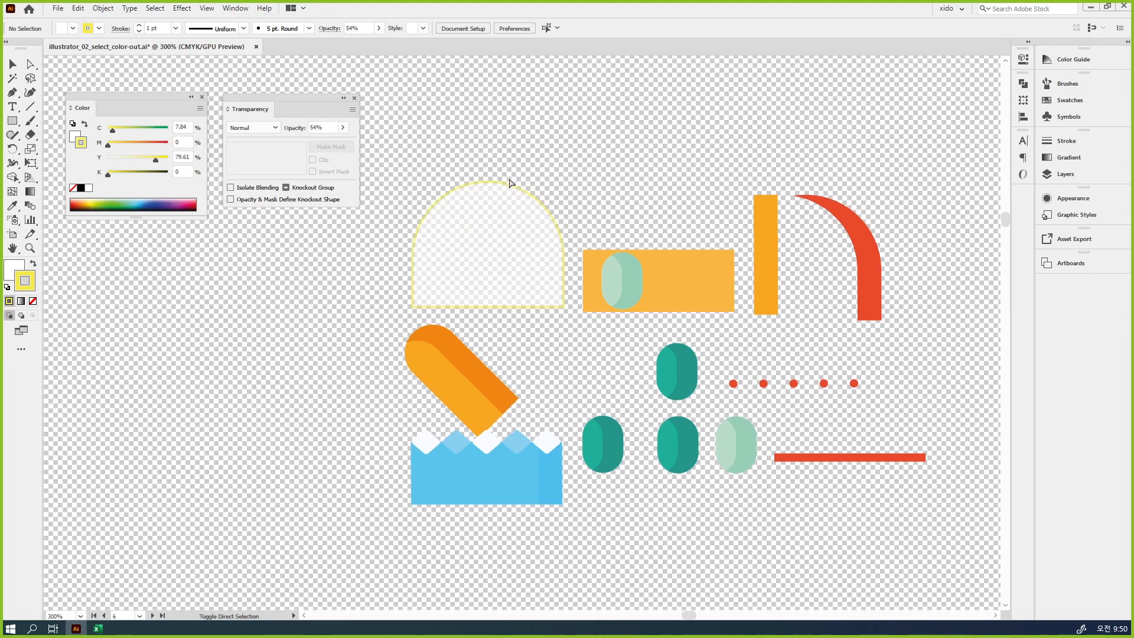
pyautogui.hotkey('ctrl', 'shift', 'd')
pyautogui.click(516, 268)
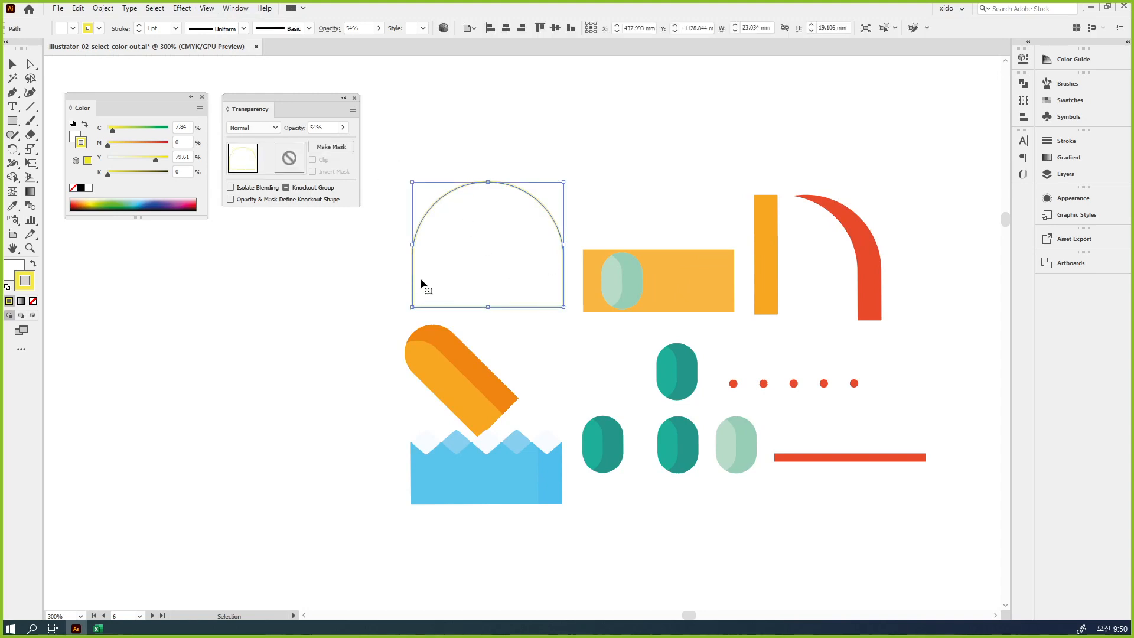
# Hide the selected dome's bounding box, show it again, and hide it once more
pyautogui.click(207, 9)
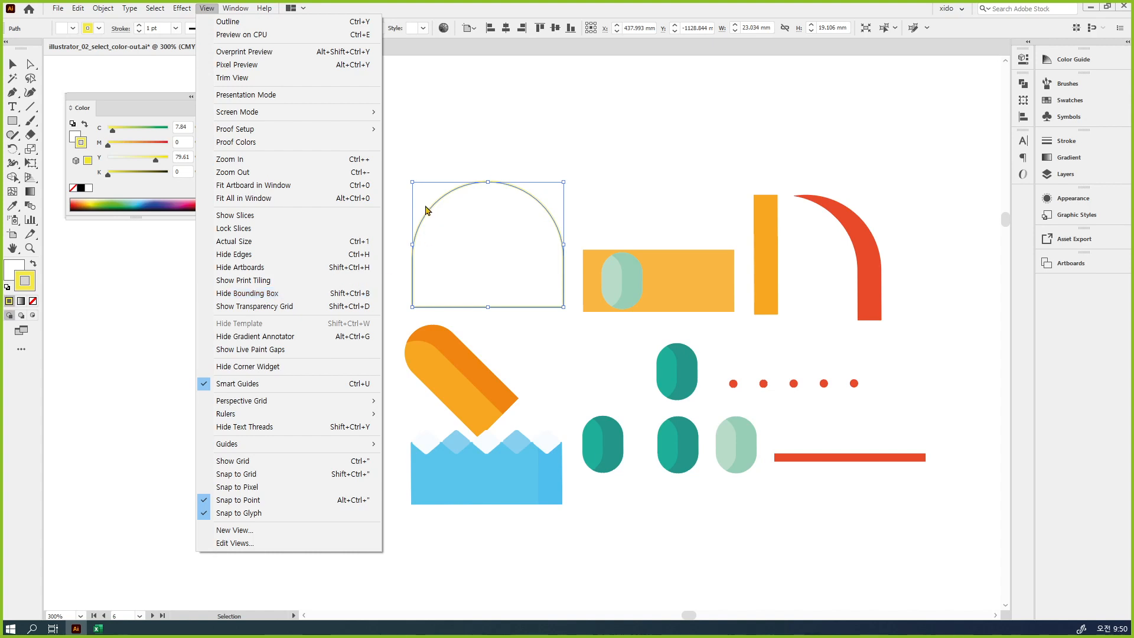
pyautogui.click(236, 294)
pyautogui.click(207, 7)
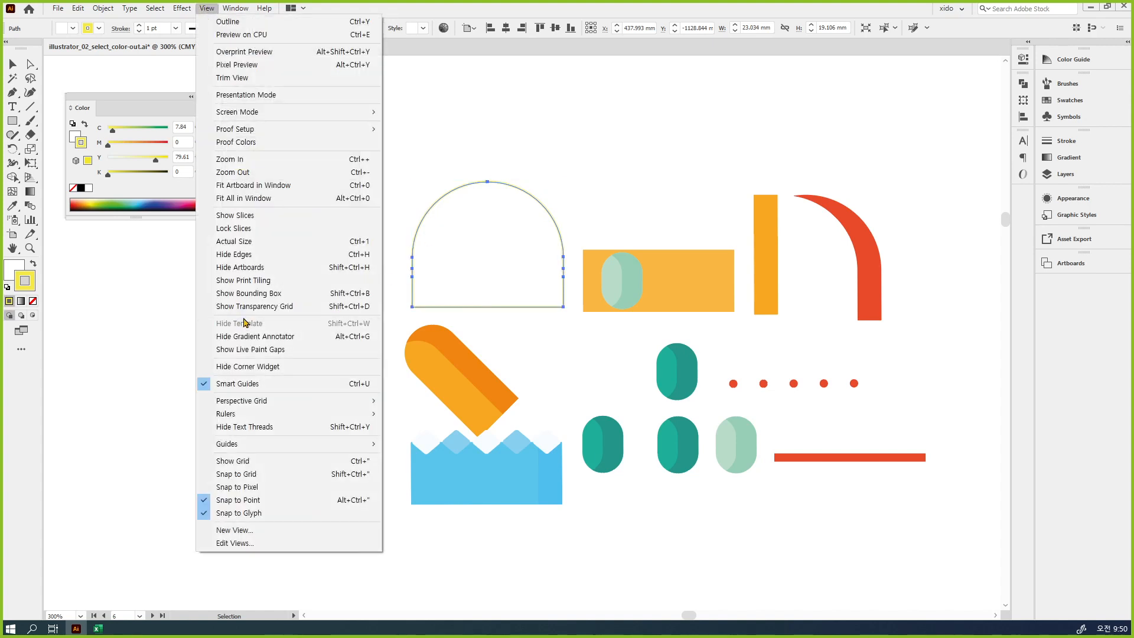
pyautogui.click(250, 294)
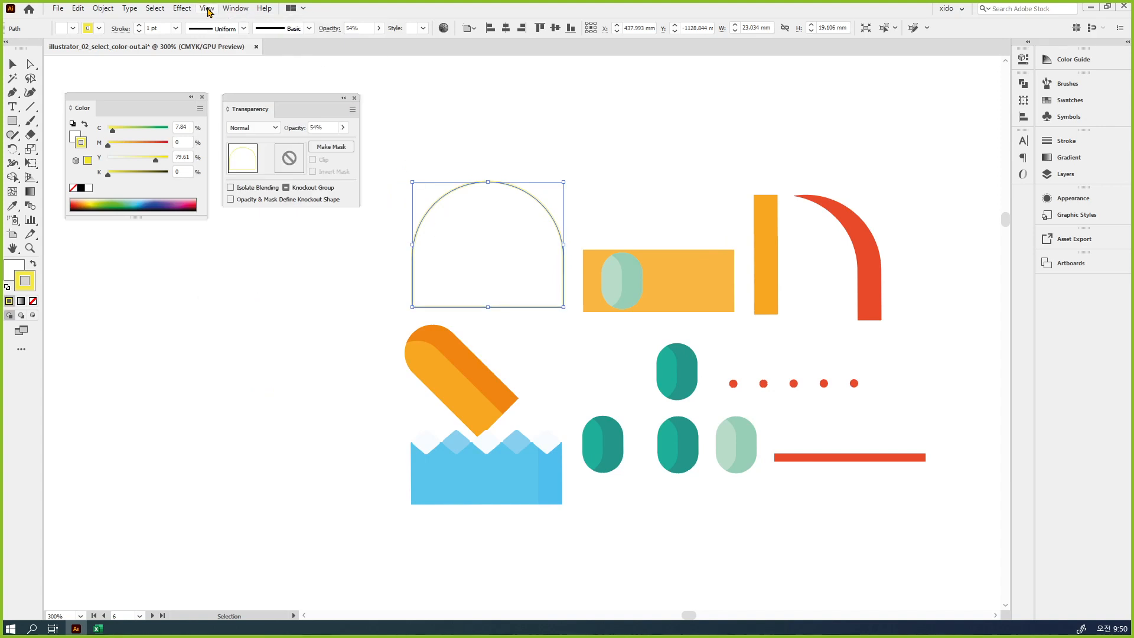
pyautogui.click(206, 8)
pyautogui.click(250, 293)
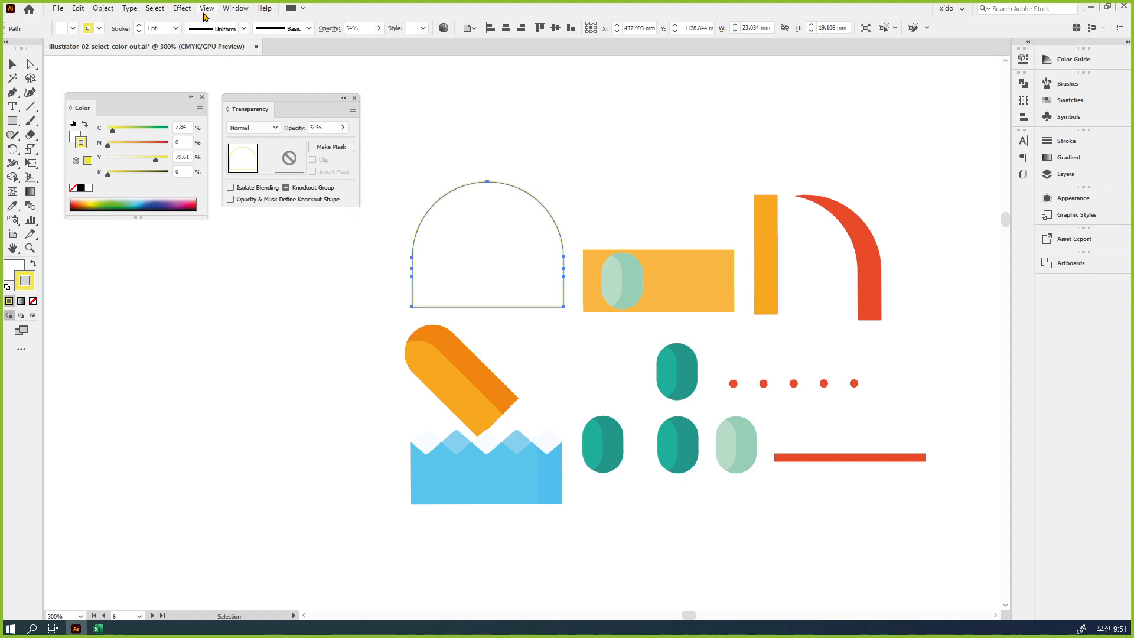
# Move the dome so it overlaps the left end of the wide orange rectangle, and select all the pieces
pyautogui.moveTo(465, 258); pyautogui.dragTo(540, 249)
pyautogui.click(580, 328)
pyautogui.moveTo(464, 153); pyautogui.dragTo(926, 529)
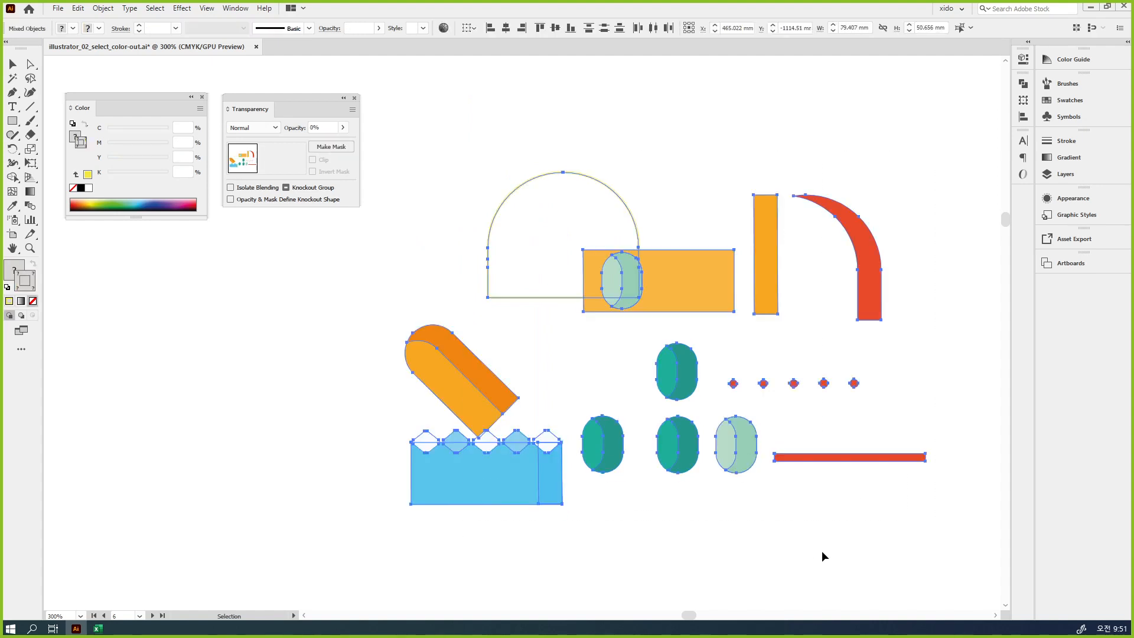
# Hide the selection edges of all the pieces, and show them again with everything selected
pyautogui.click(206, 8)
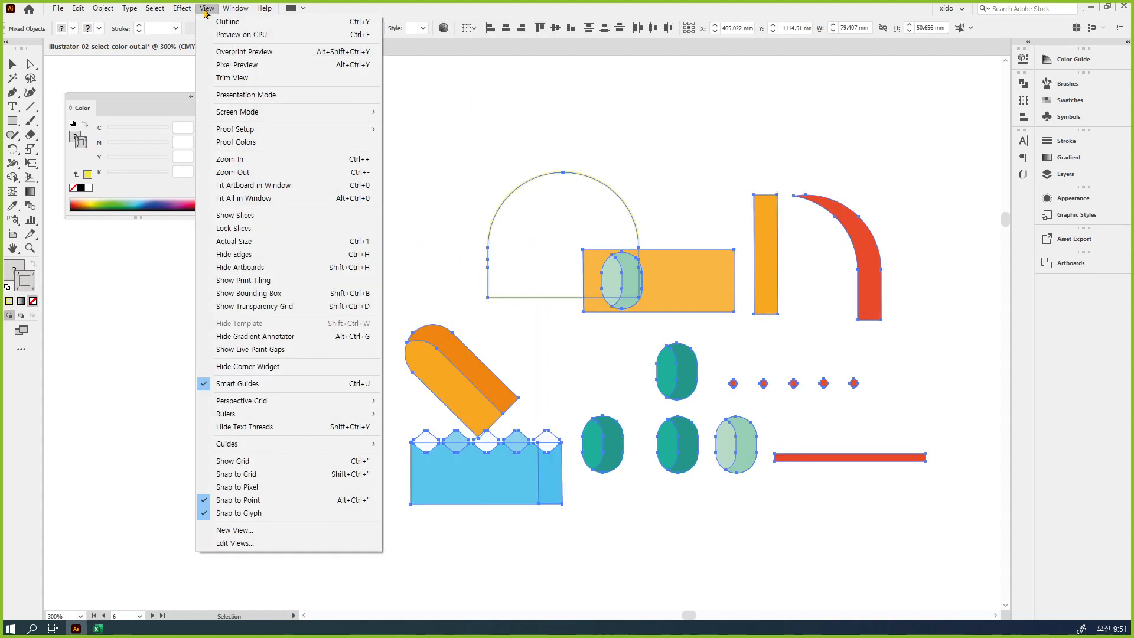
pyautogui.click(250, 256)
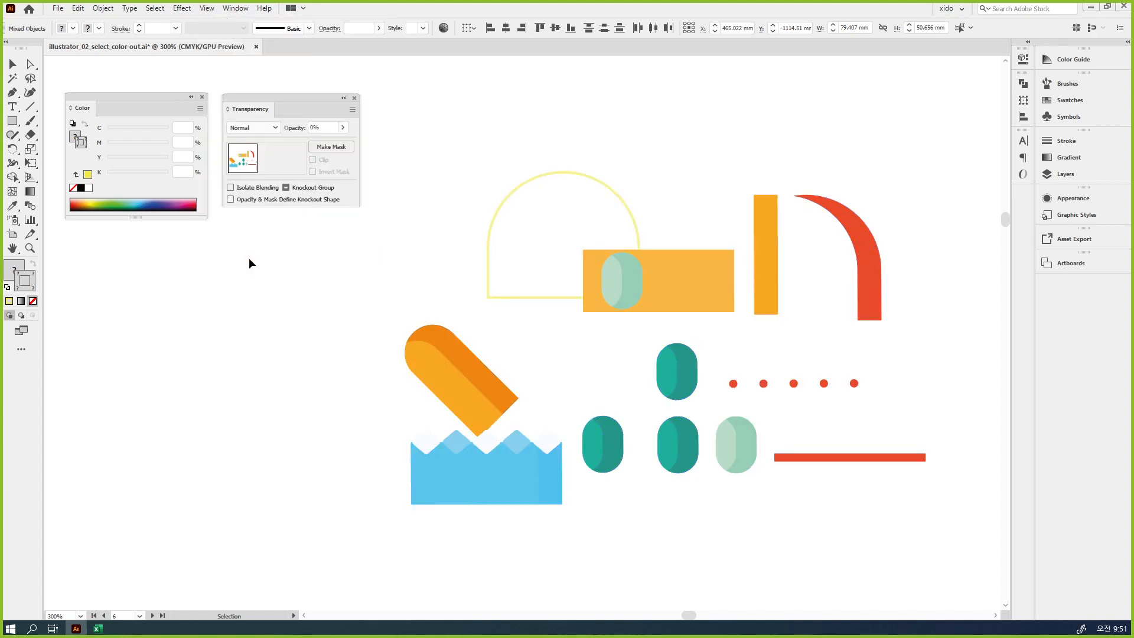
pyautogui.click(436, 203)
pyautogui.moveTo(418, 158); pyautogui.dragTo(877, 533)
pyautogui.click(207, 8)
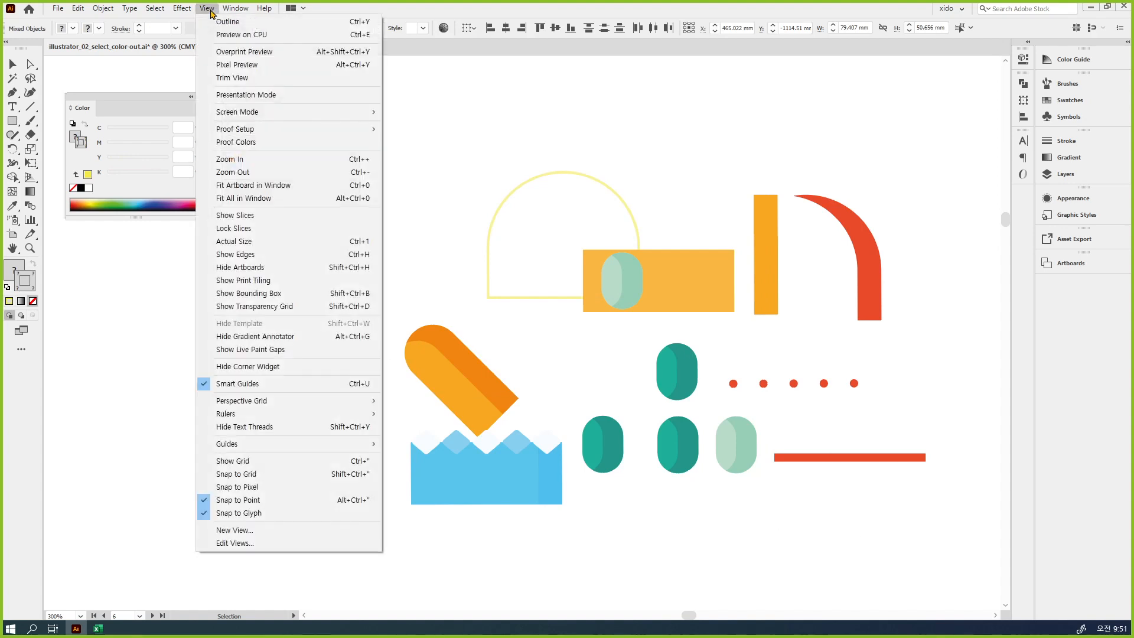
pyautogui.click(249, 258)
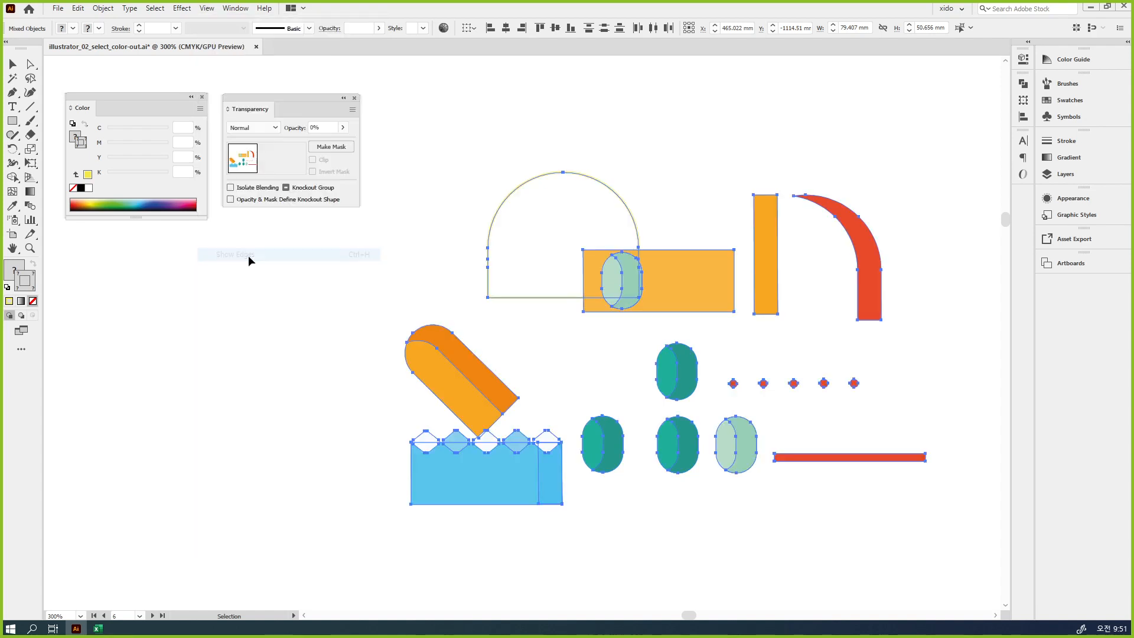
# Show the bounding box, rotate all the pieces slightly clockwise with it, undo the rotation, and clear the selection
pyautogui.click(207, 9)
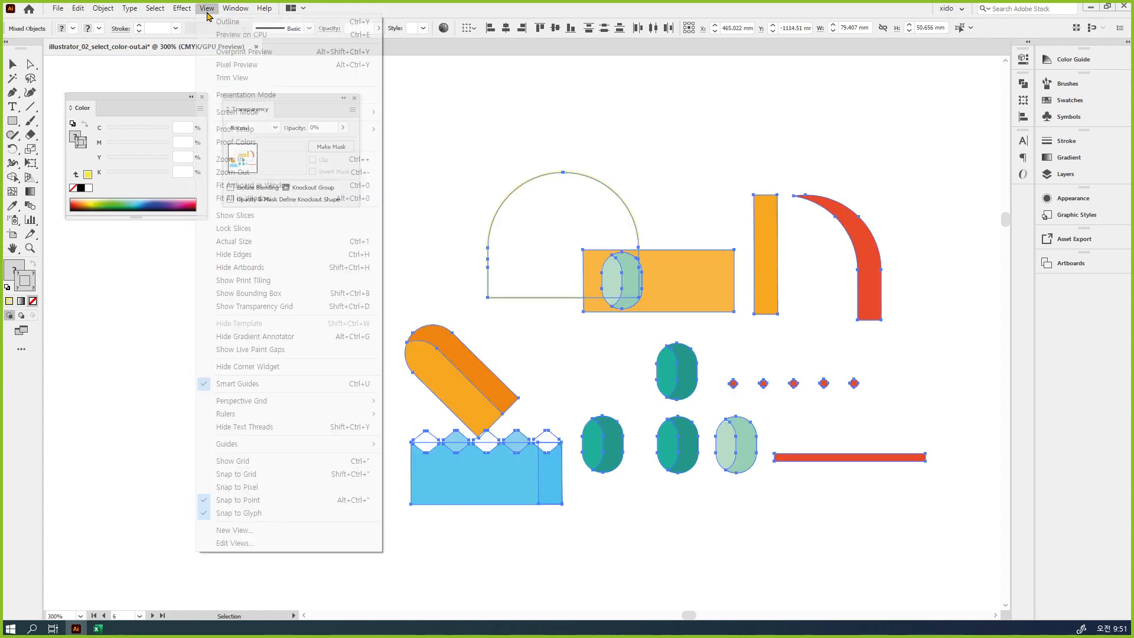
pyautogui.click(296, 294)
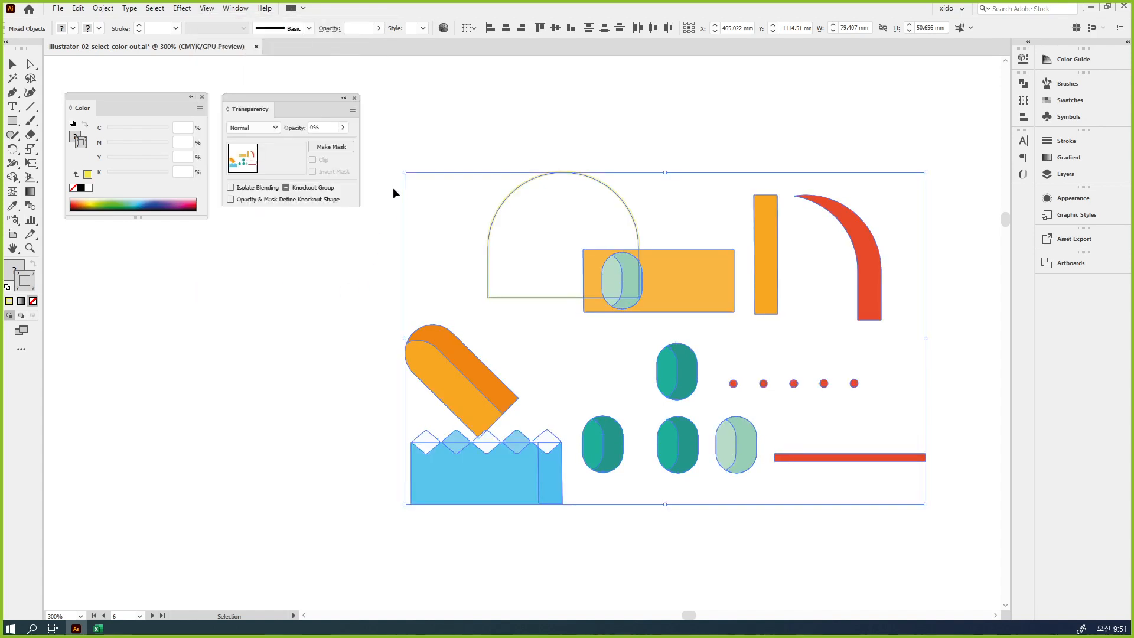
pyautogui.moveTo(400, 172); pyautogui.dragTo(458, 148)
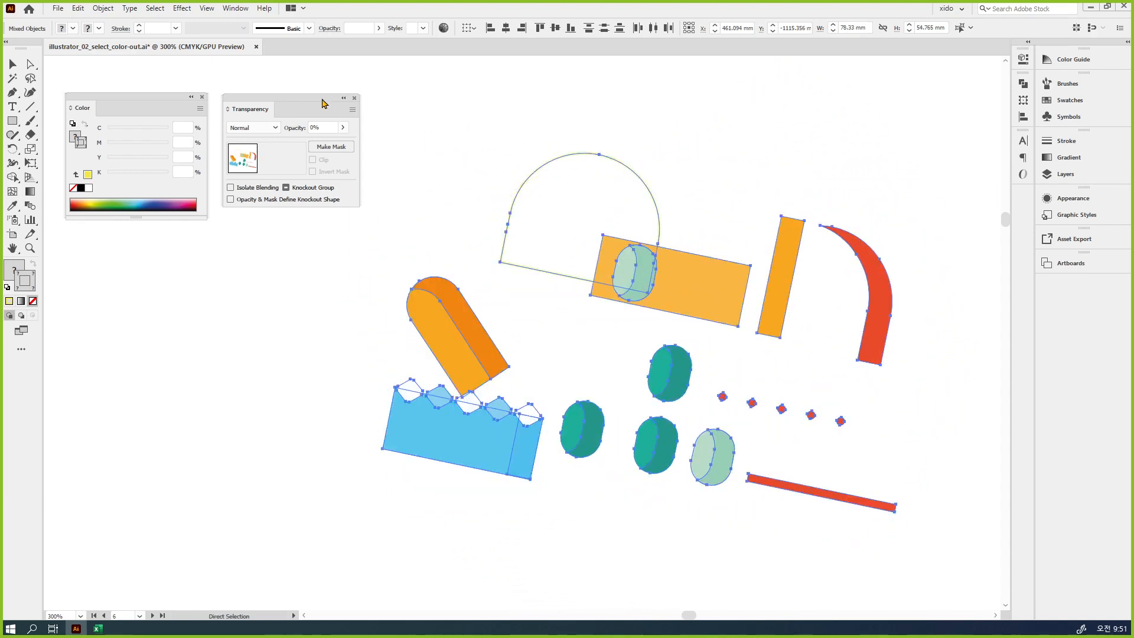
pyautogui.hotkey('ctrl', 'z')
pyautogui.click(214, 11)
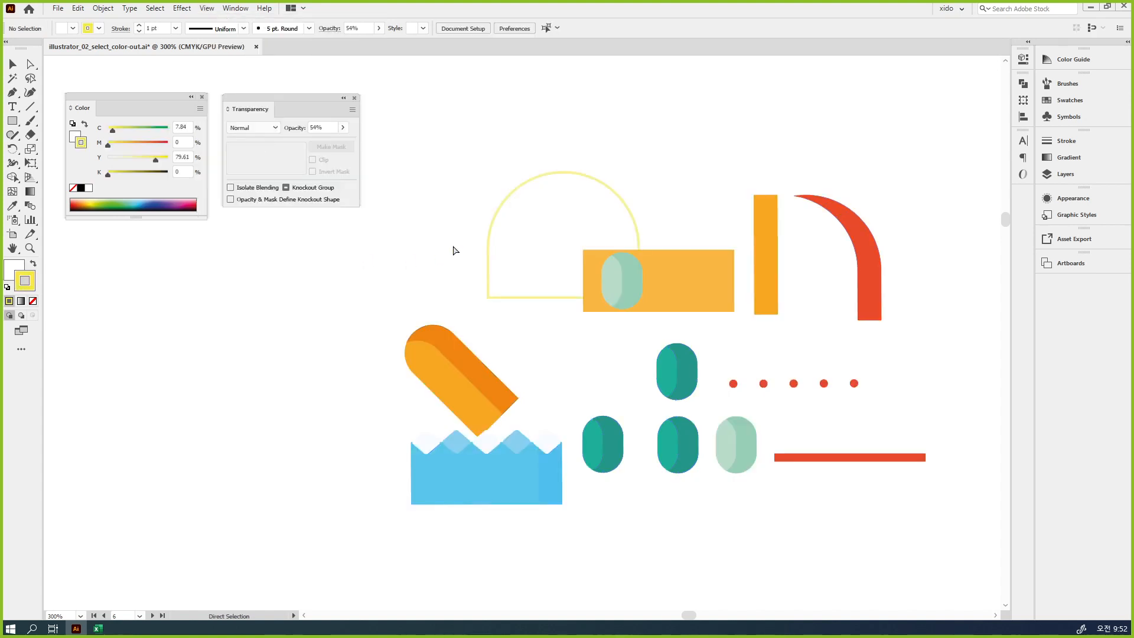
# Hide and reshow the artboard boundaries twice with the whole worksheet page in view
pyautogui.hotkey('ctrl', '-')
pyautogui.hotkey('ctrl', '-')
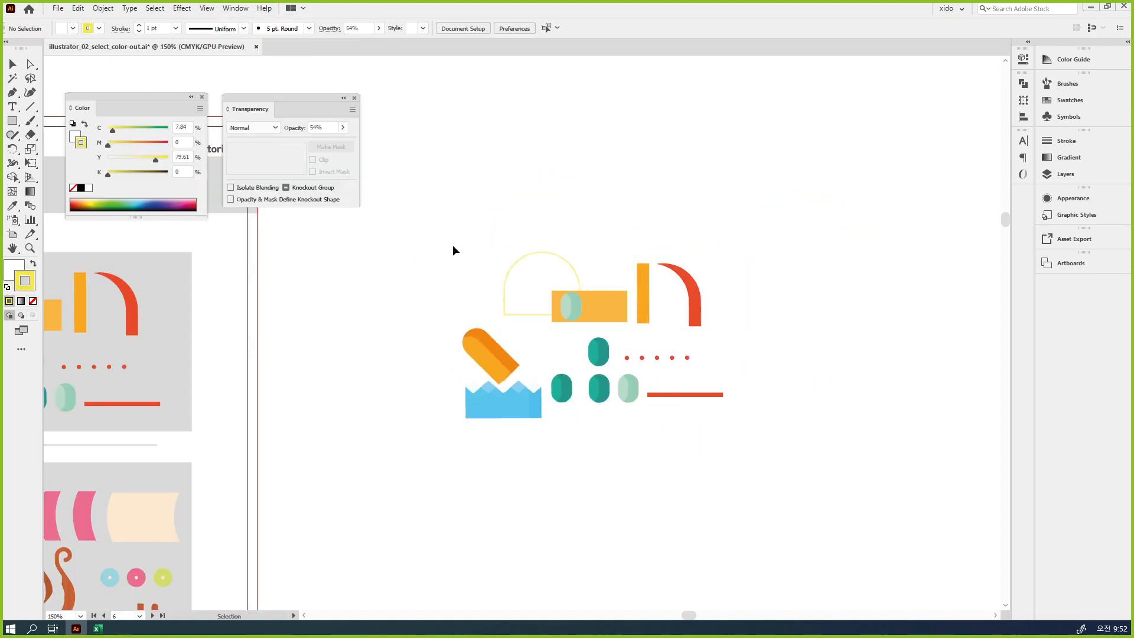
pyautogui.moveTo(299, 397); pyautogui.dragTo(844, 288)
pyautogui.hotkey('ctrl', '-')
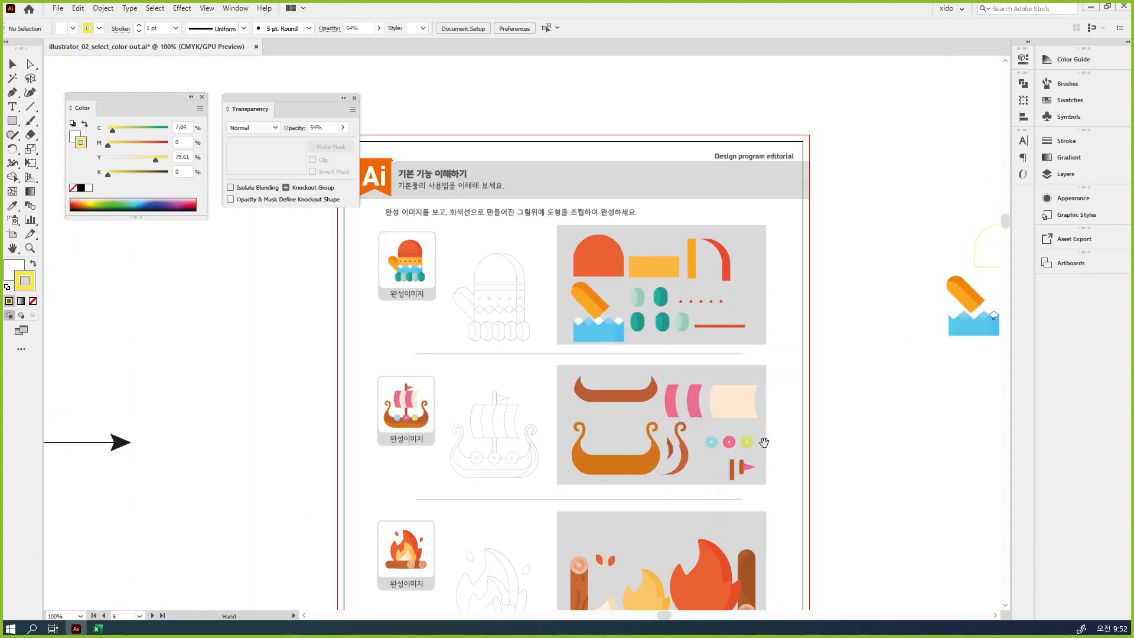
pyautogui.moveTo(763, 443); pyautogui.dragTo(818, 366)
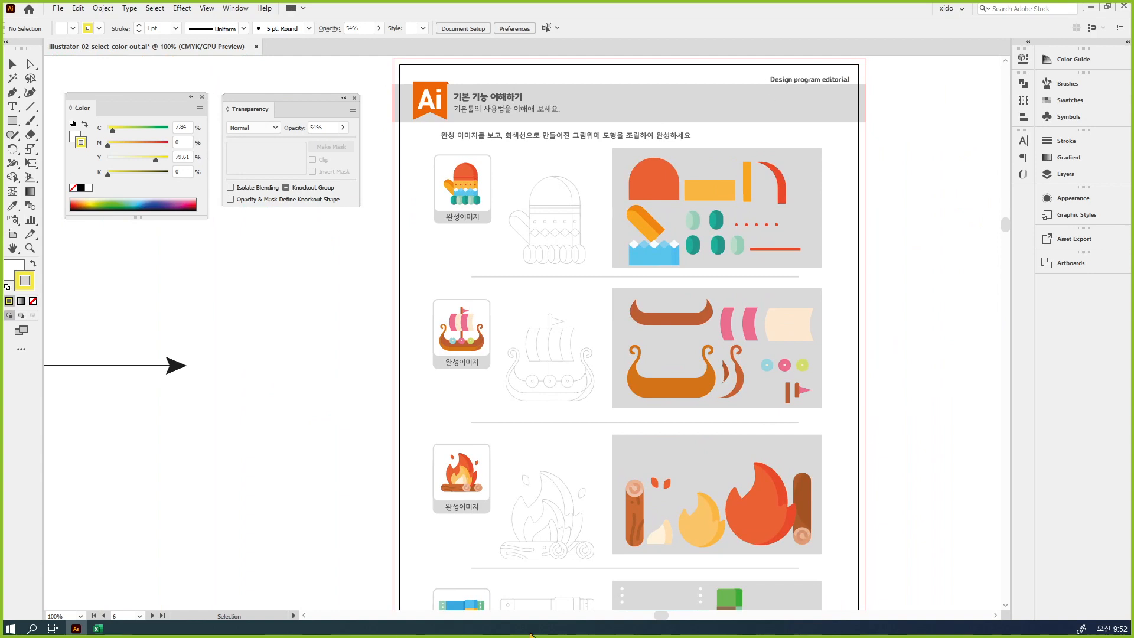
pyautogui.hotkey('ctrl', '-')
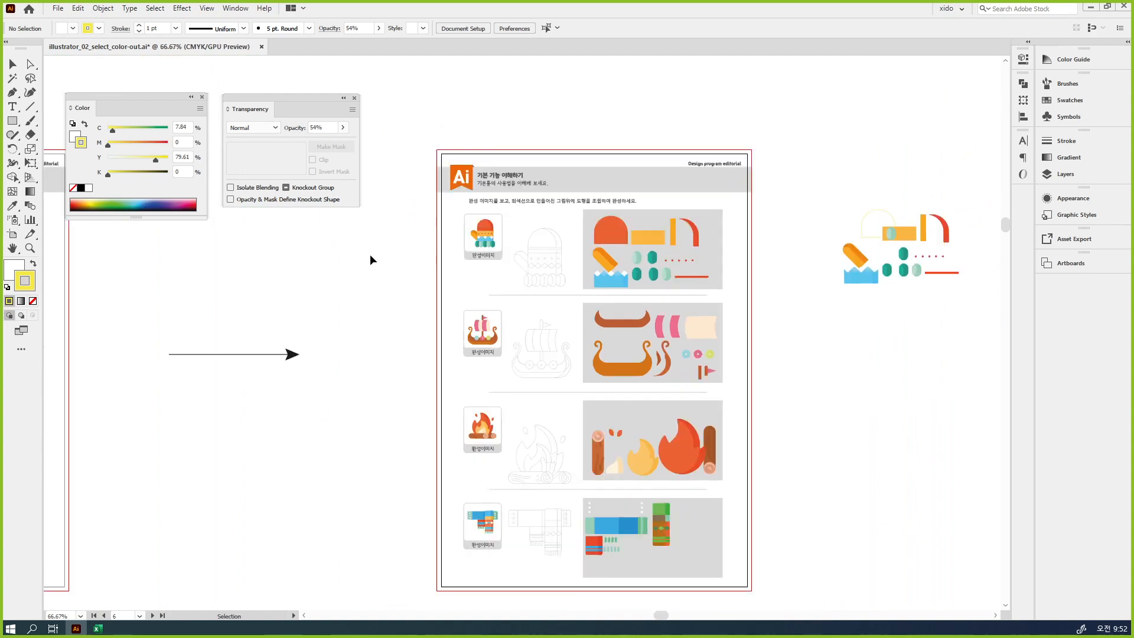
pyautogui.hotkey('ctrl', 'shift', 'h')
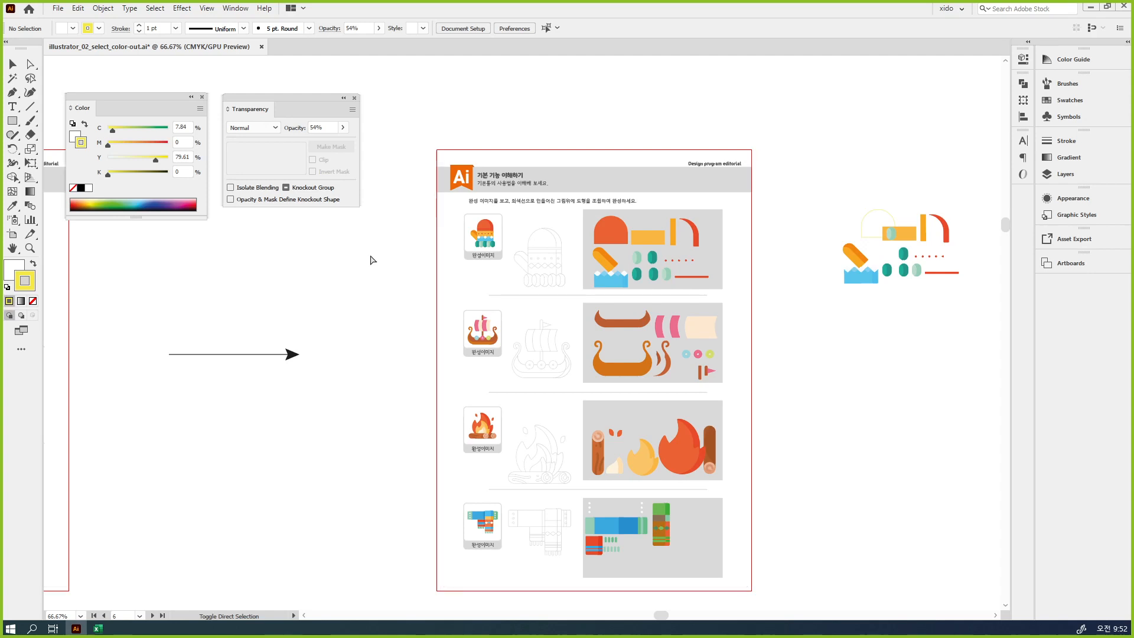
pyautogui.hotkey('ctrl', 'shift', 'h')
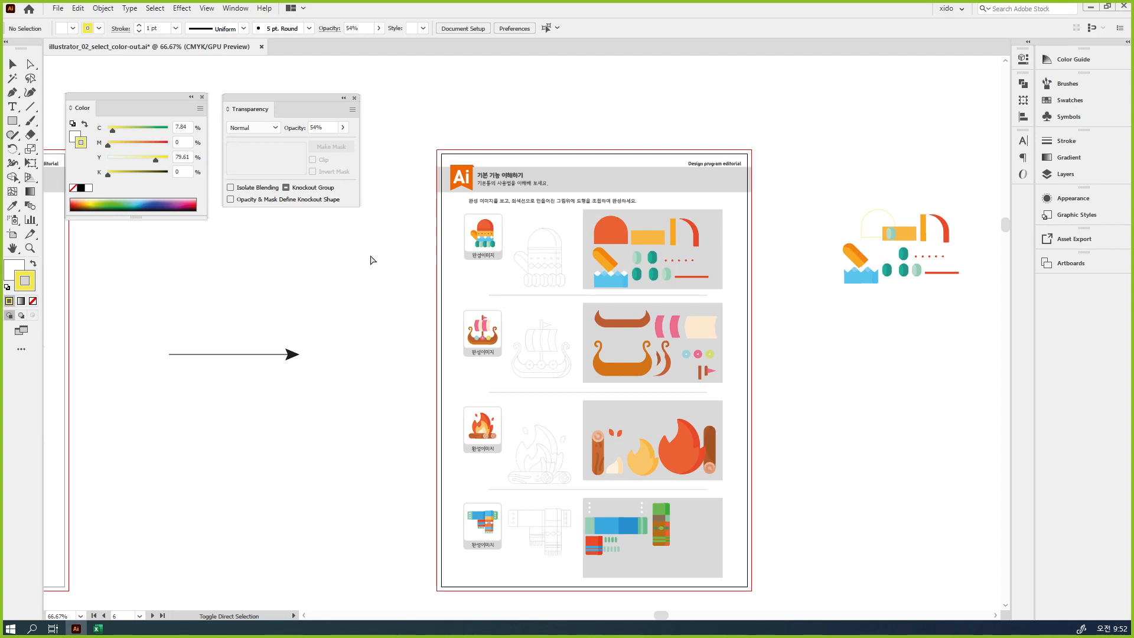
pyautogui.hotkey('ctrl', 'shift', 'h')
pyautogui.hotkey('ctrl', 'shift', 'h')
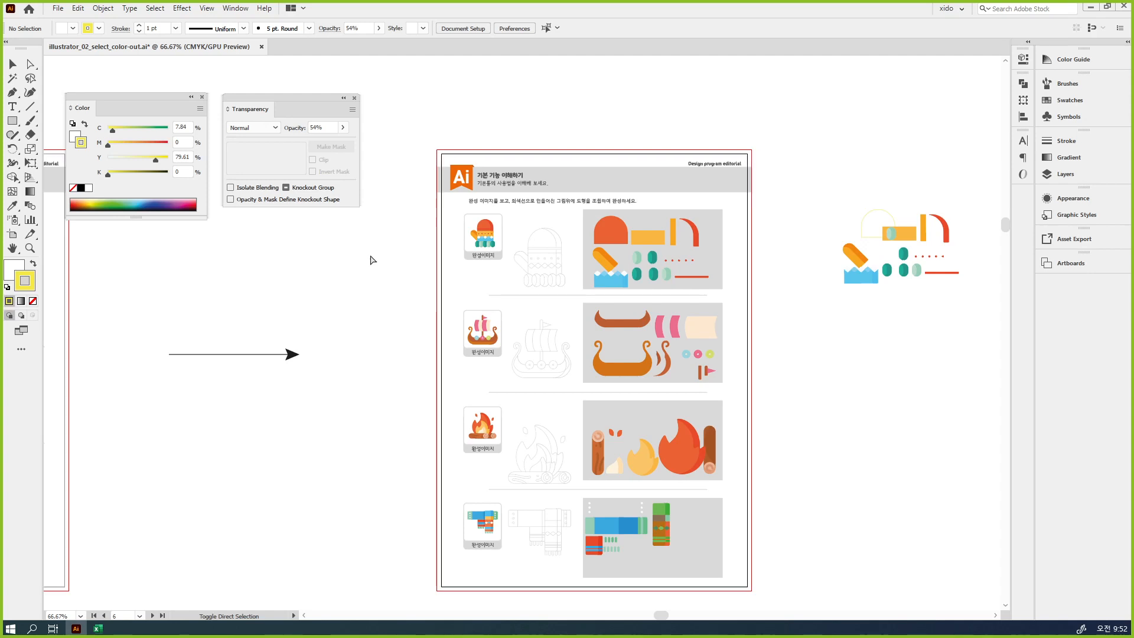